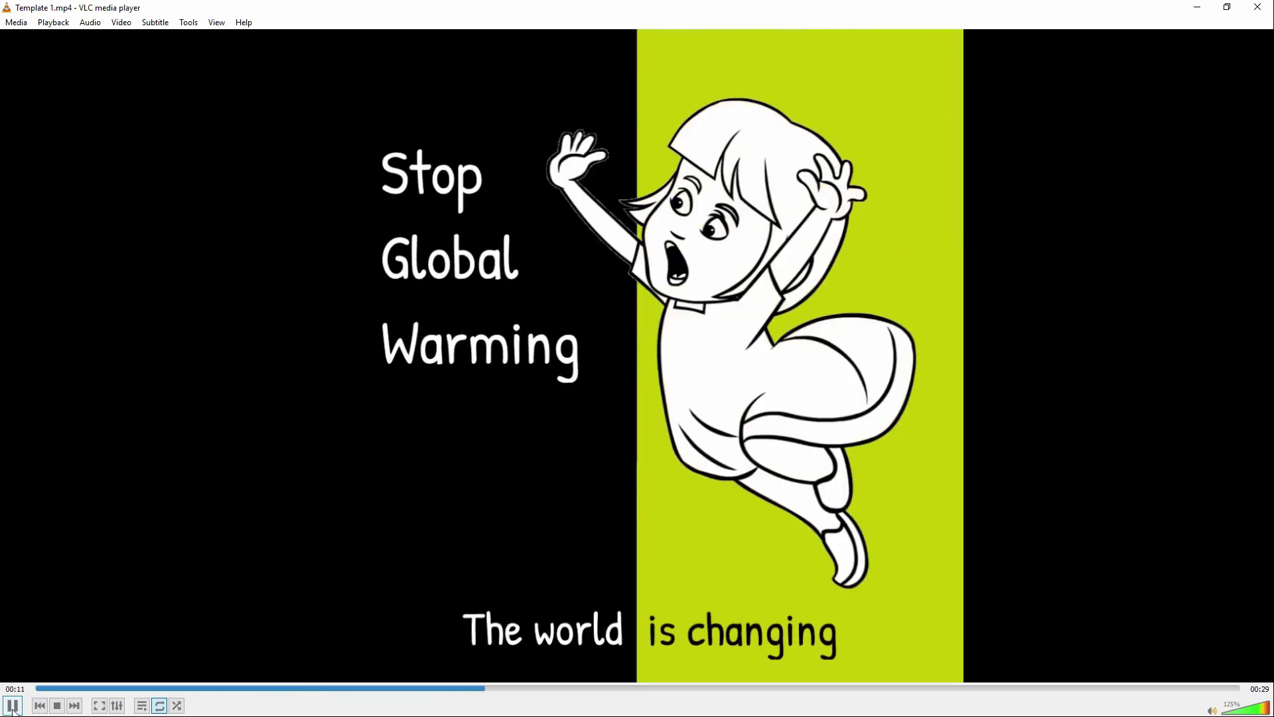
# - Raise VLC's playback volume to 155% while Template 1.mp4 plays
pyautogui.hotkey('ctrl', 'Up')
pyautogui.hotkey('ctrl', 'Up')
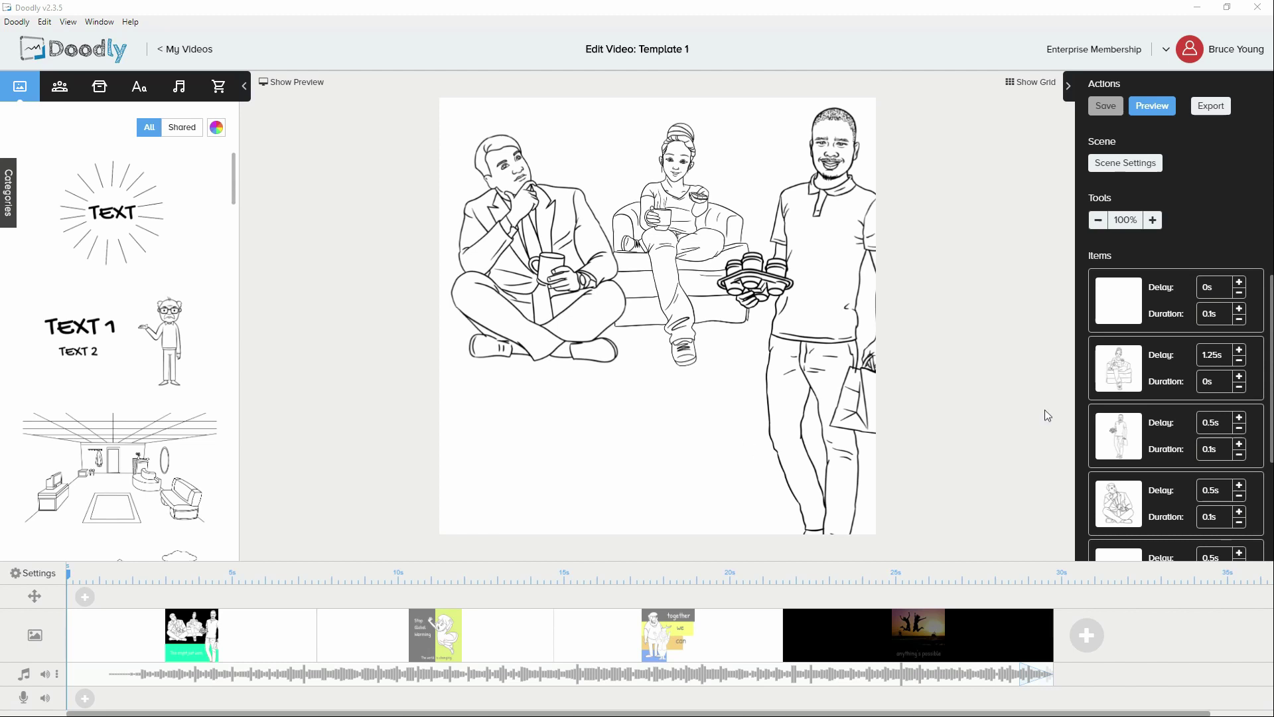
pyautogui.click(1118, 295)
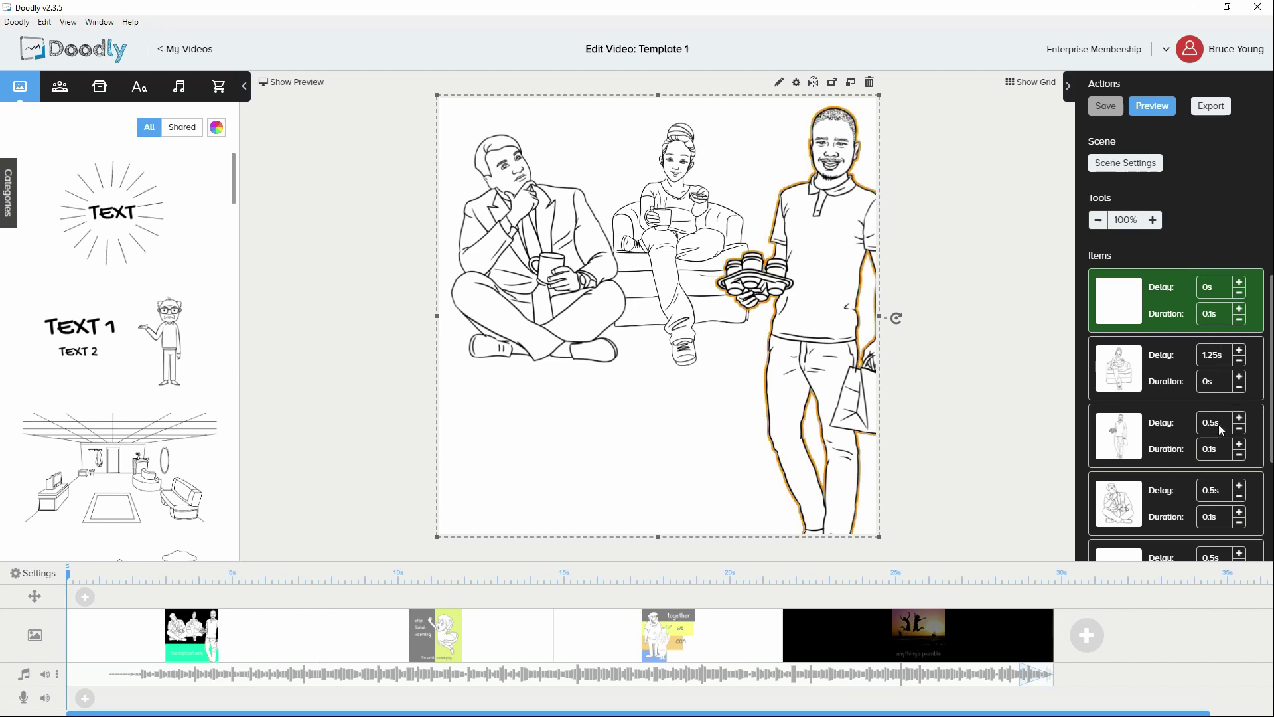
pyautogui.scroll(-3, 1219, 424)
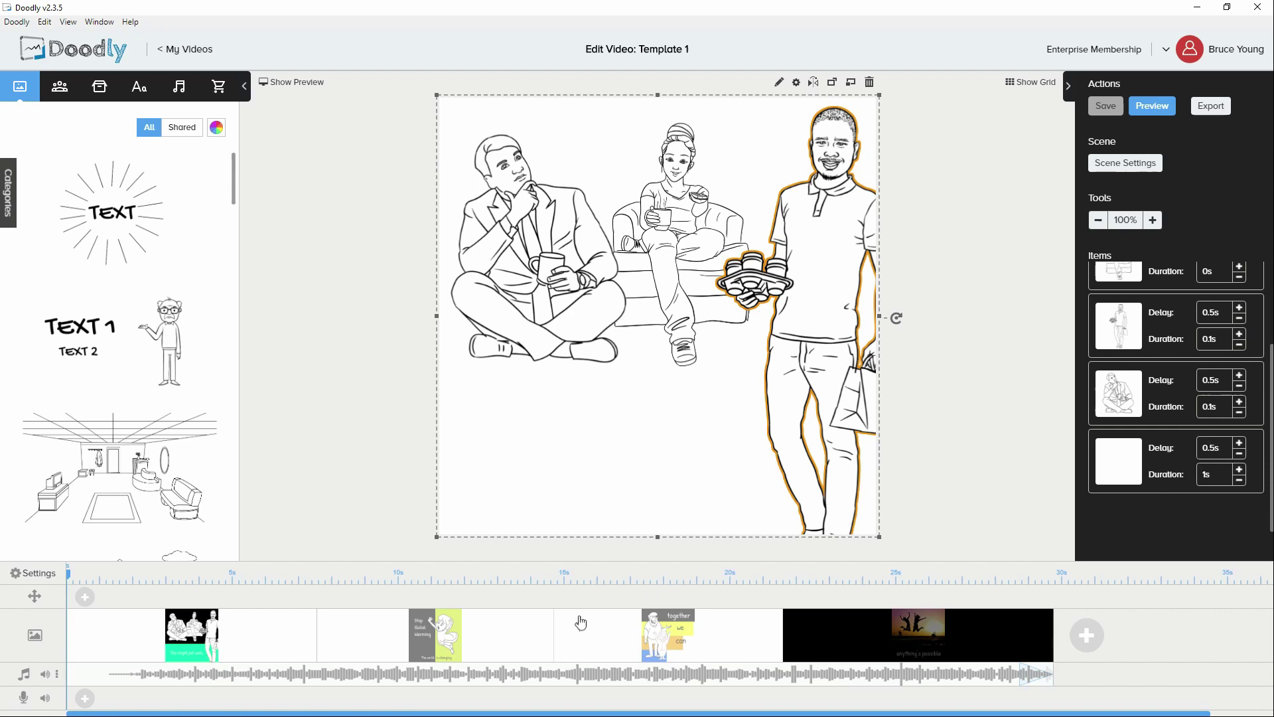
# - Inspect the jumping-girl scene, moving the playhead to 12.42s and then 14.58s
pyautogui.click(480, 642)
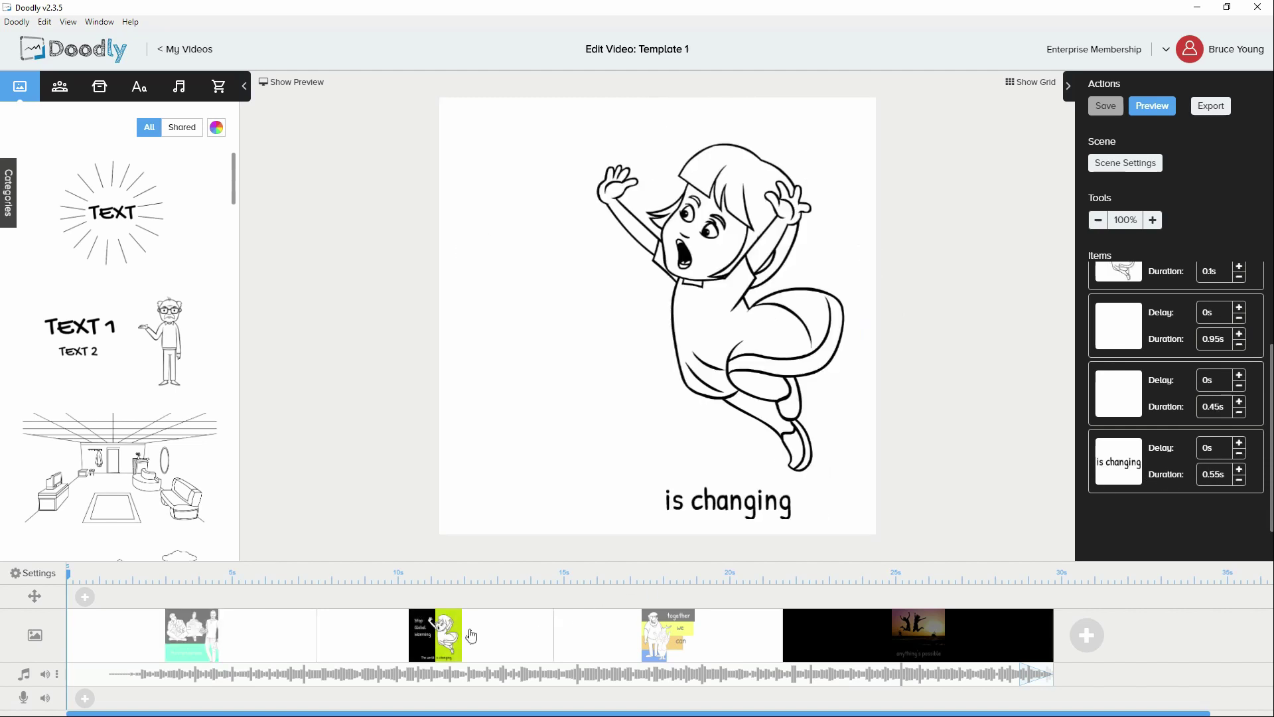
pyautogui.click(472, 580)
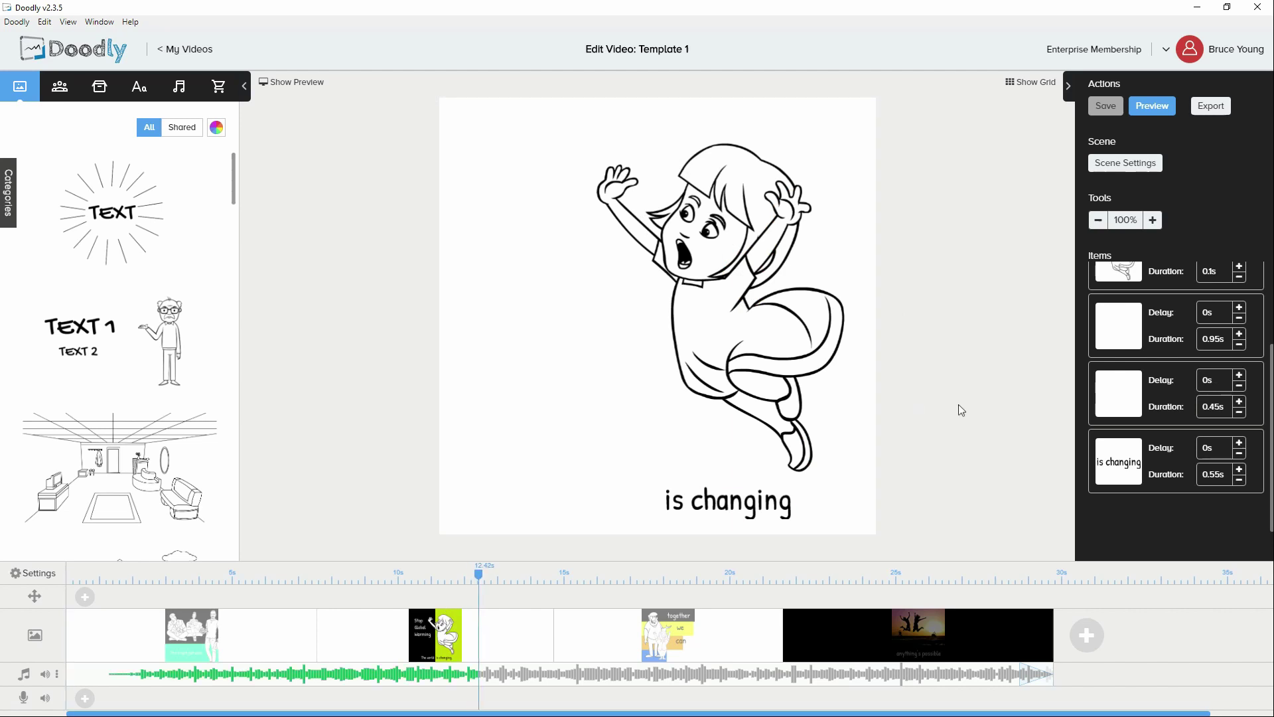
pyautogui.scroll(2, 1169, 350)
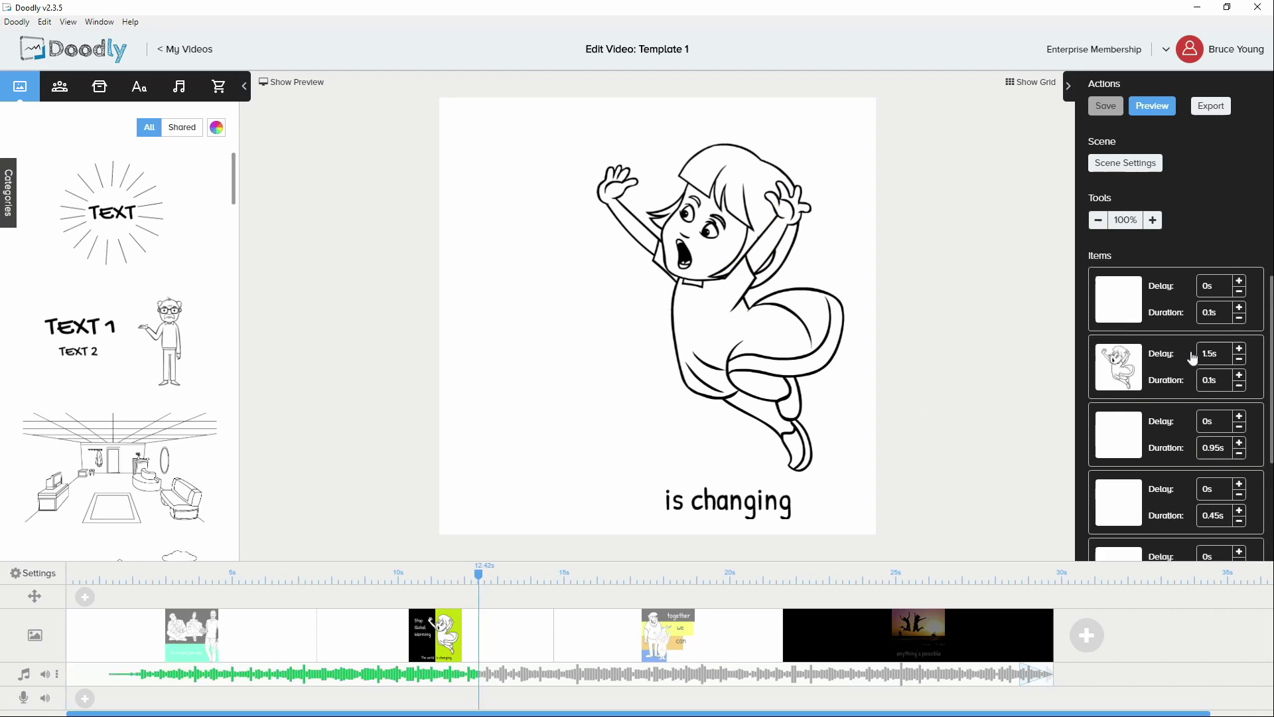
pyautogui.click(1117, 313)
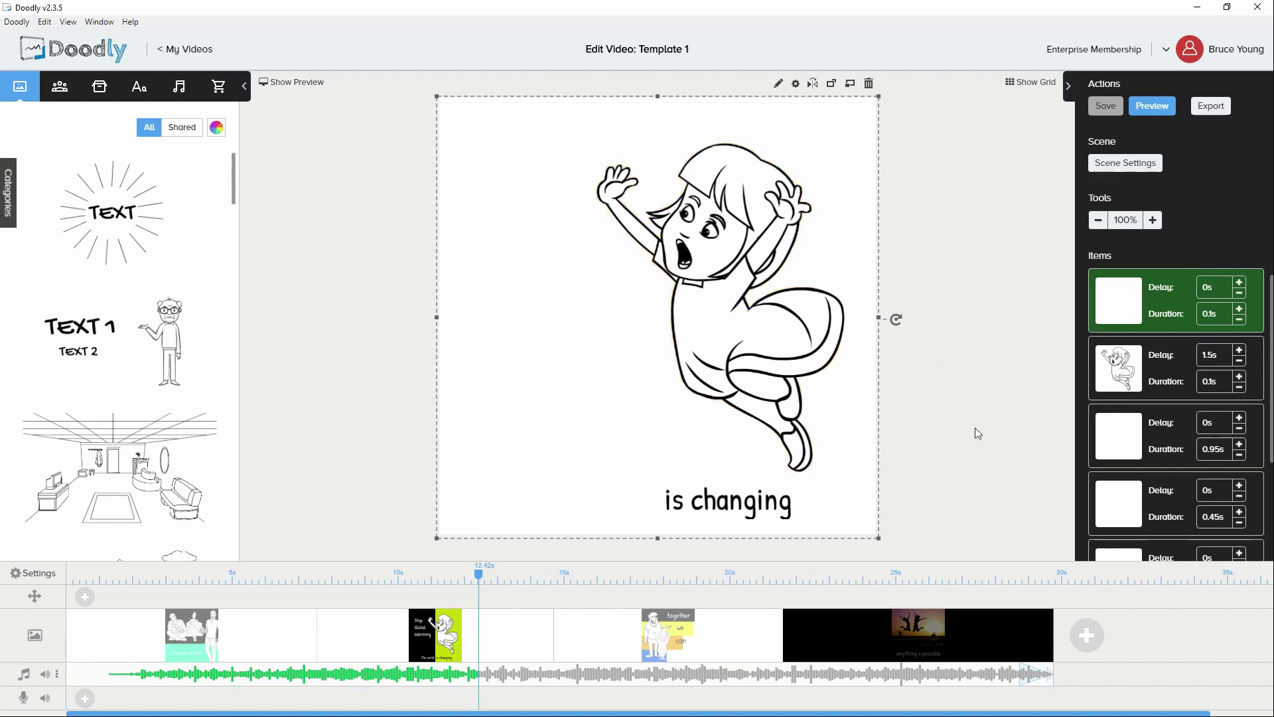
pyautogui.scroll(-1, 1172, 440)
pyautogui.scroll(-3, 1172, 440)
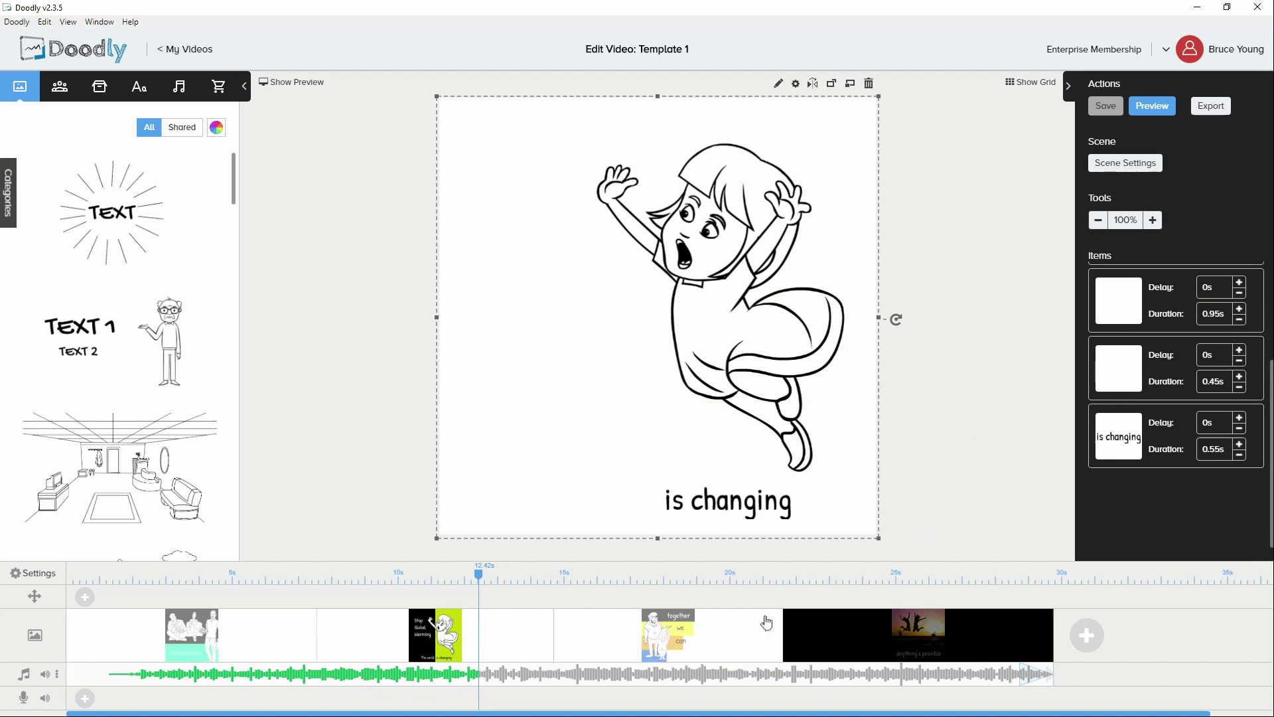
pyautogui.moveTo(479, 576); pyautogui.dragTo(551, 577)
# - View the 'together we can' scene and the final 'anything's possible' scene
pyautogui.click(715, 639)
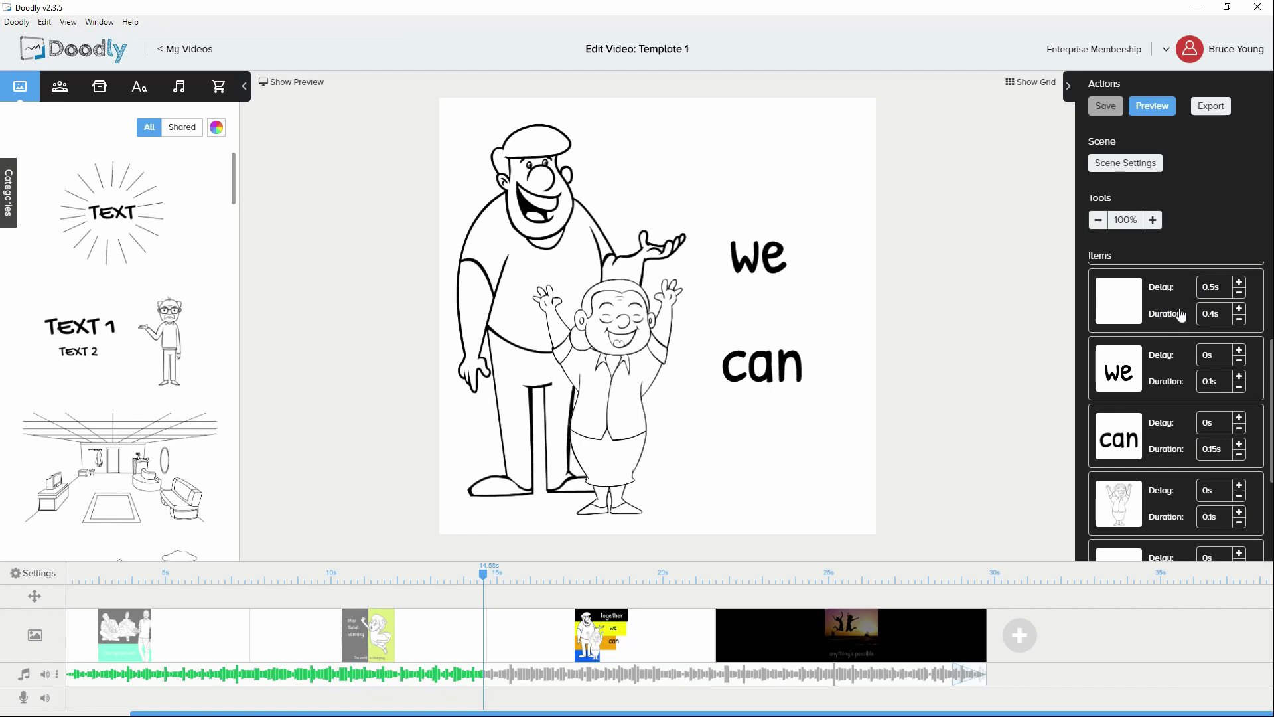
pyautogui.scroll(2, 1203, 298)
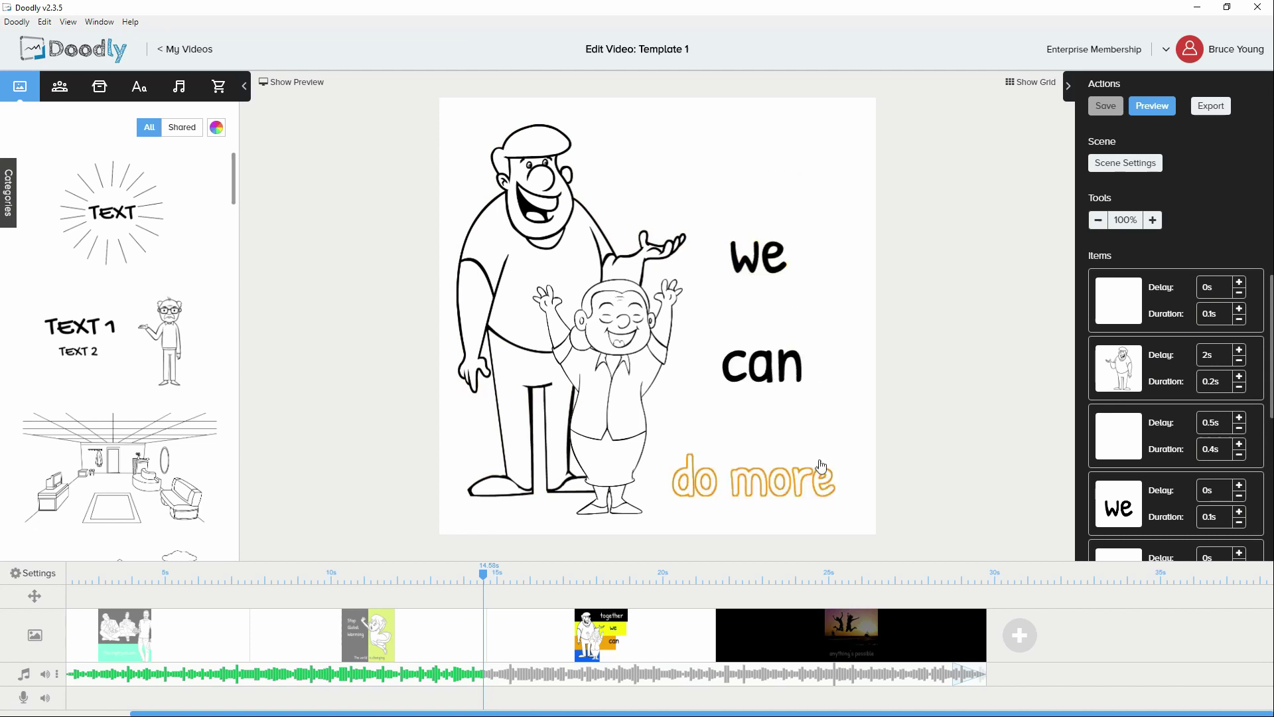
pyautogui.click(788, 630)
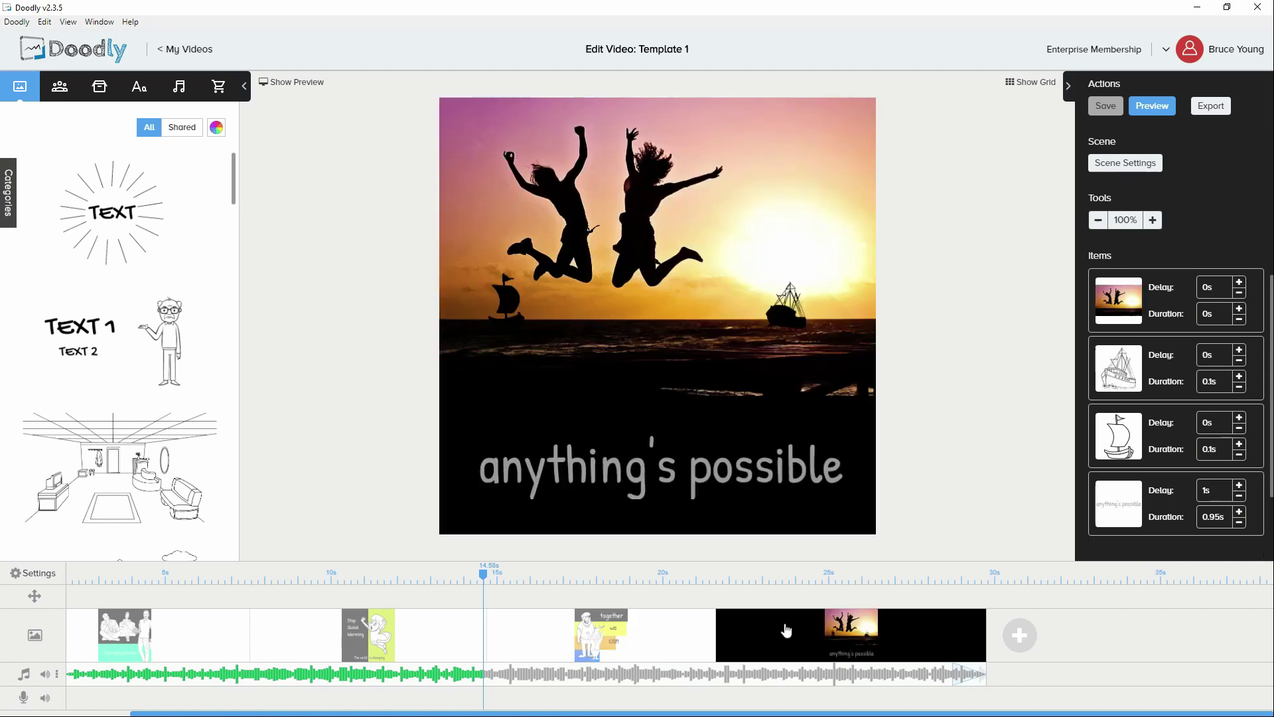
pyautogui.hscroll(-1, 790, 634)
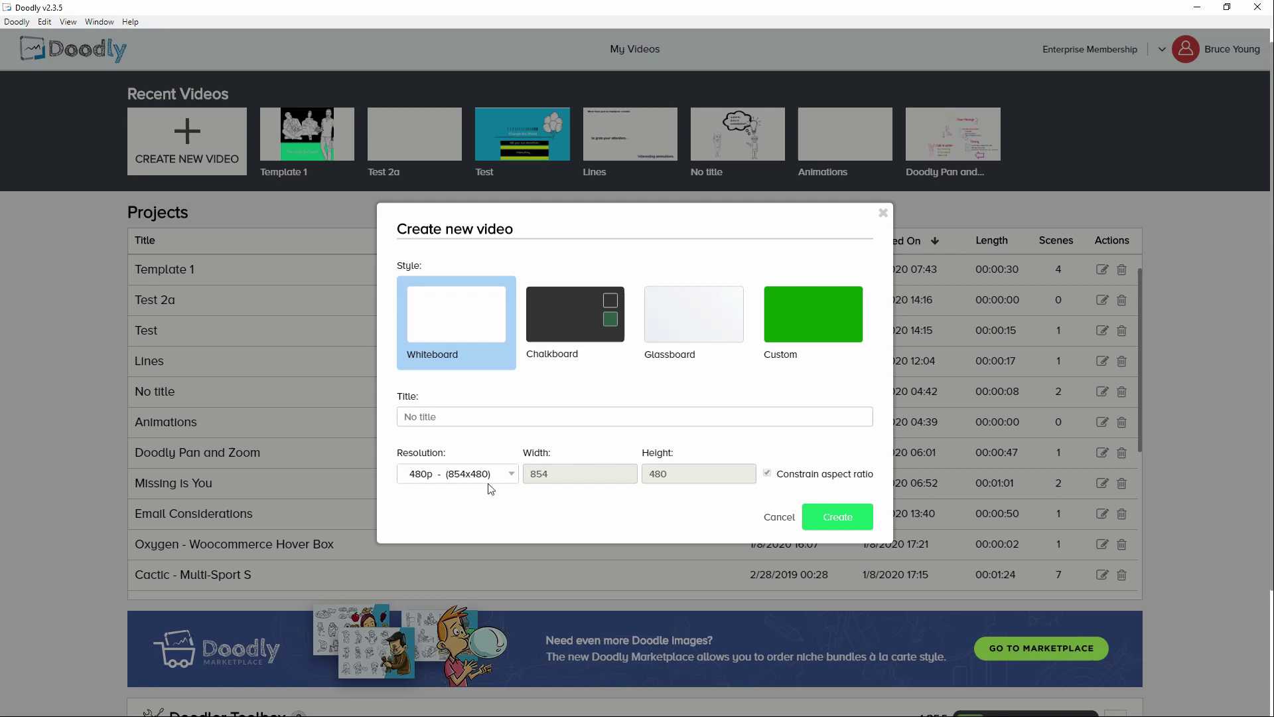
# - Create a 1000x1000 Facebook & Instagram video titled 'Template 2'
pyautogui.click(490, 474)
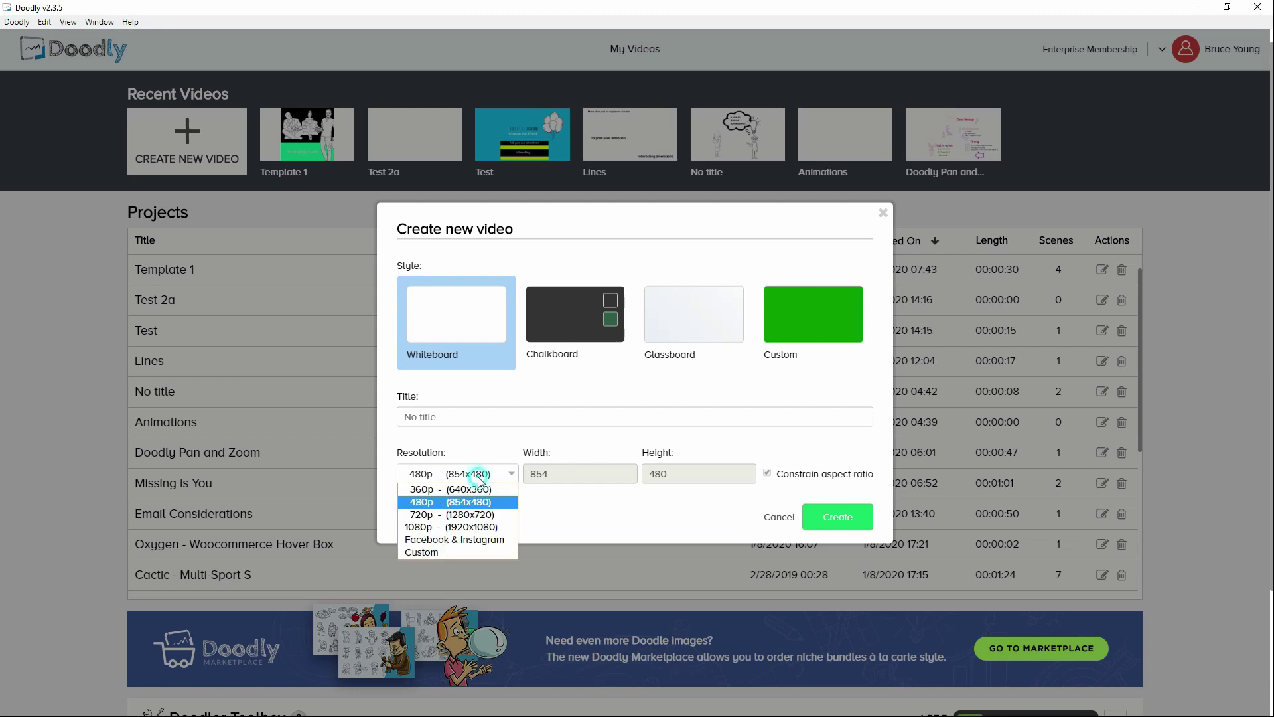
pyautogui.click(482, 540)
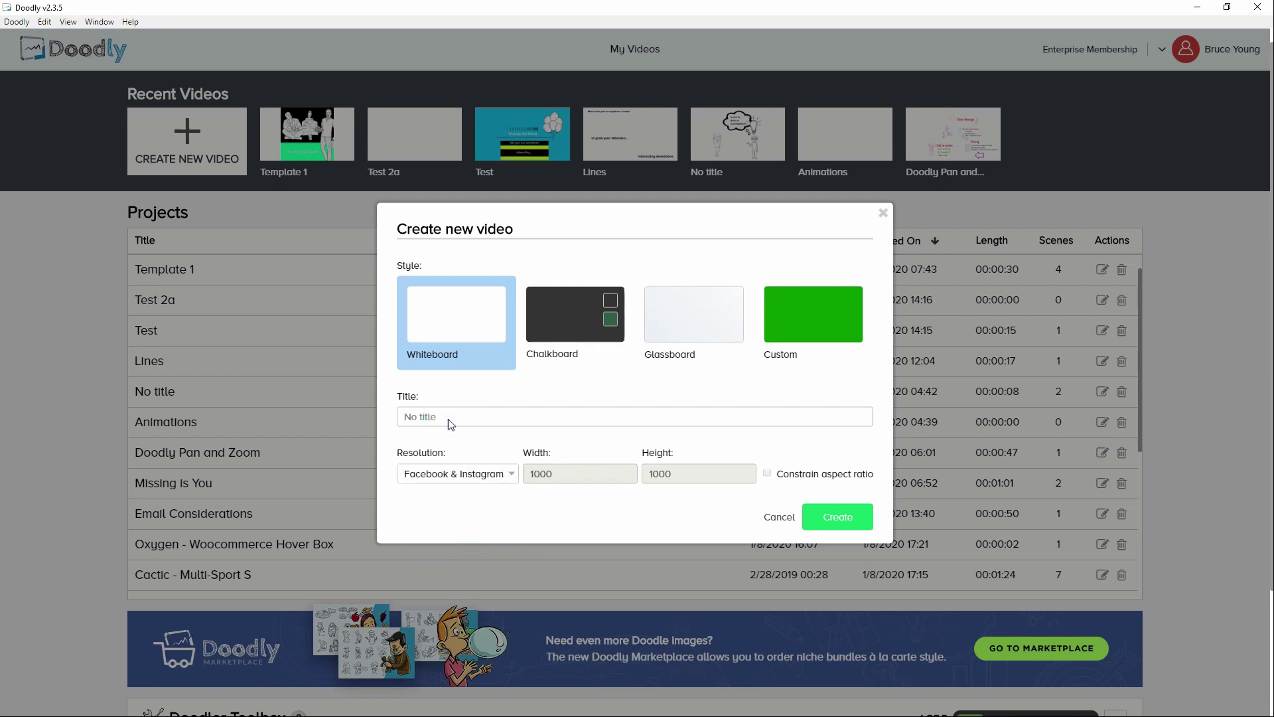
pyautogui.write('Template 2')
pyautogui.click(830, 521)
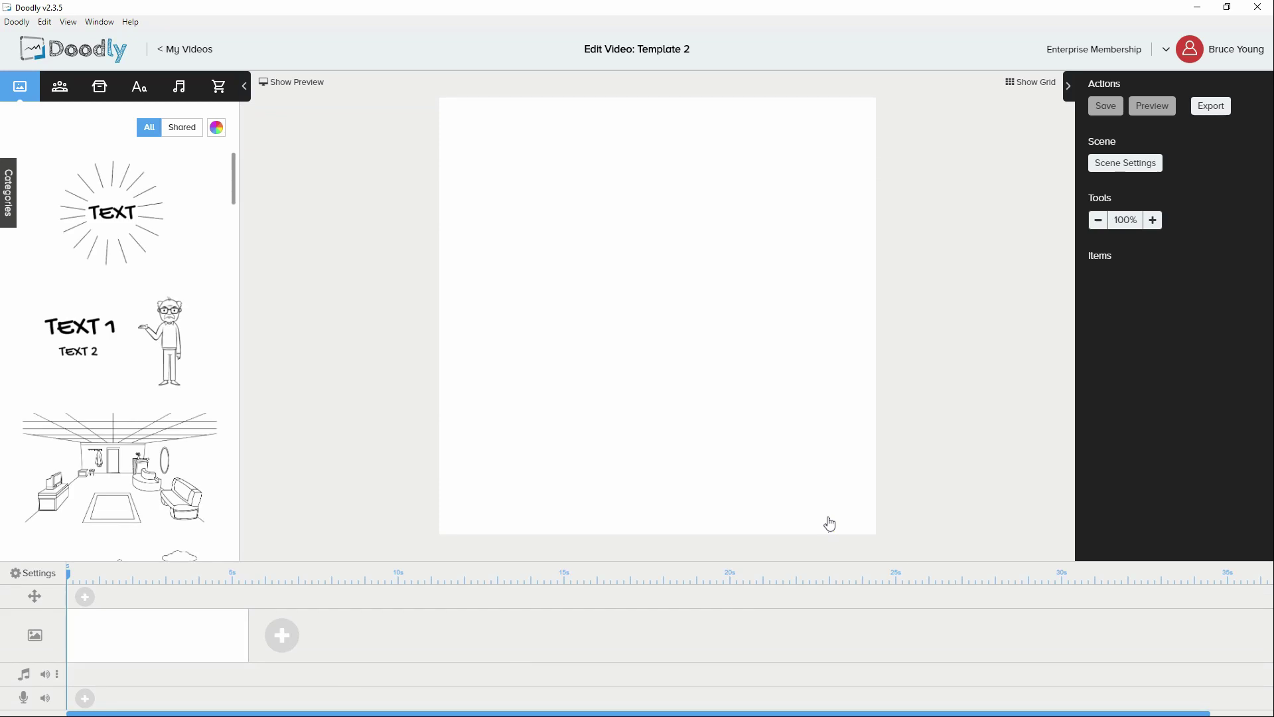
# - Change the scene's extra time at the end from 0.5s to 5s and apply it
pyautogui.click(1134, 169)
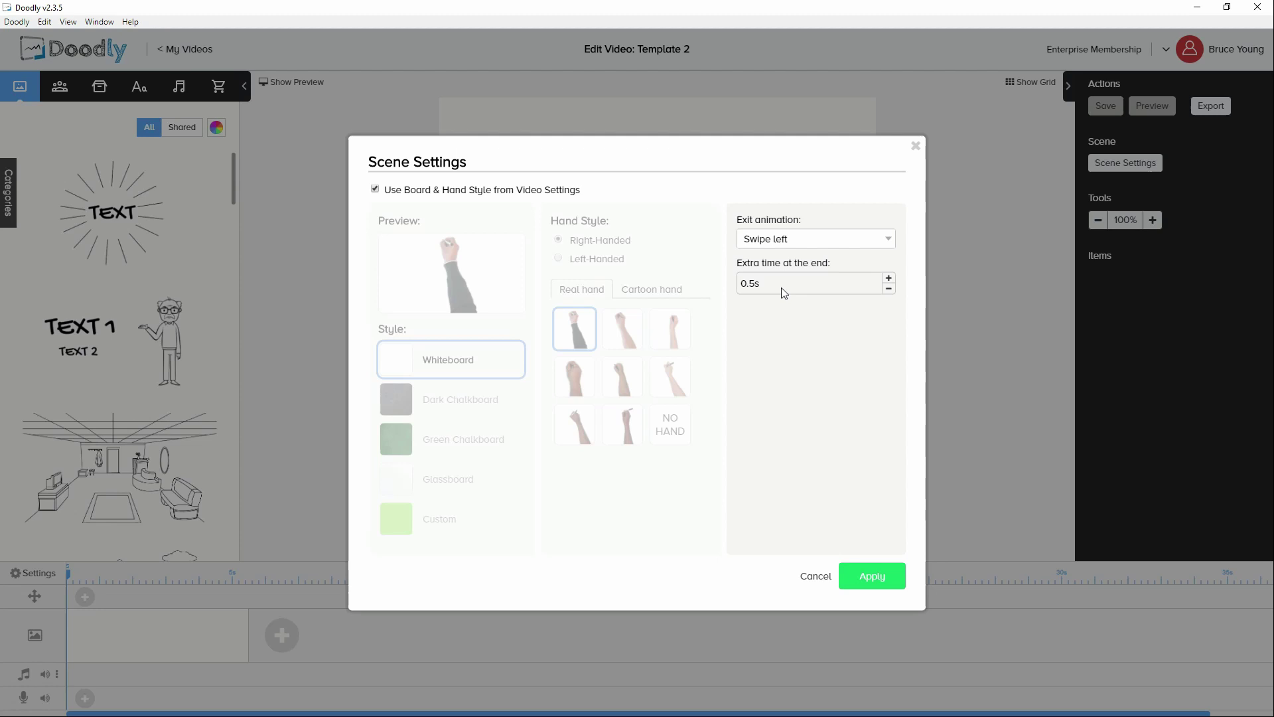
pyautogui.doubleClick(784, 284)
pyautogui.press('BackSpace')
pyautogui.write('5s')
pyautogui.click(855, 592)
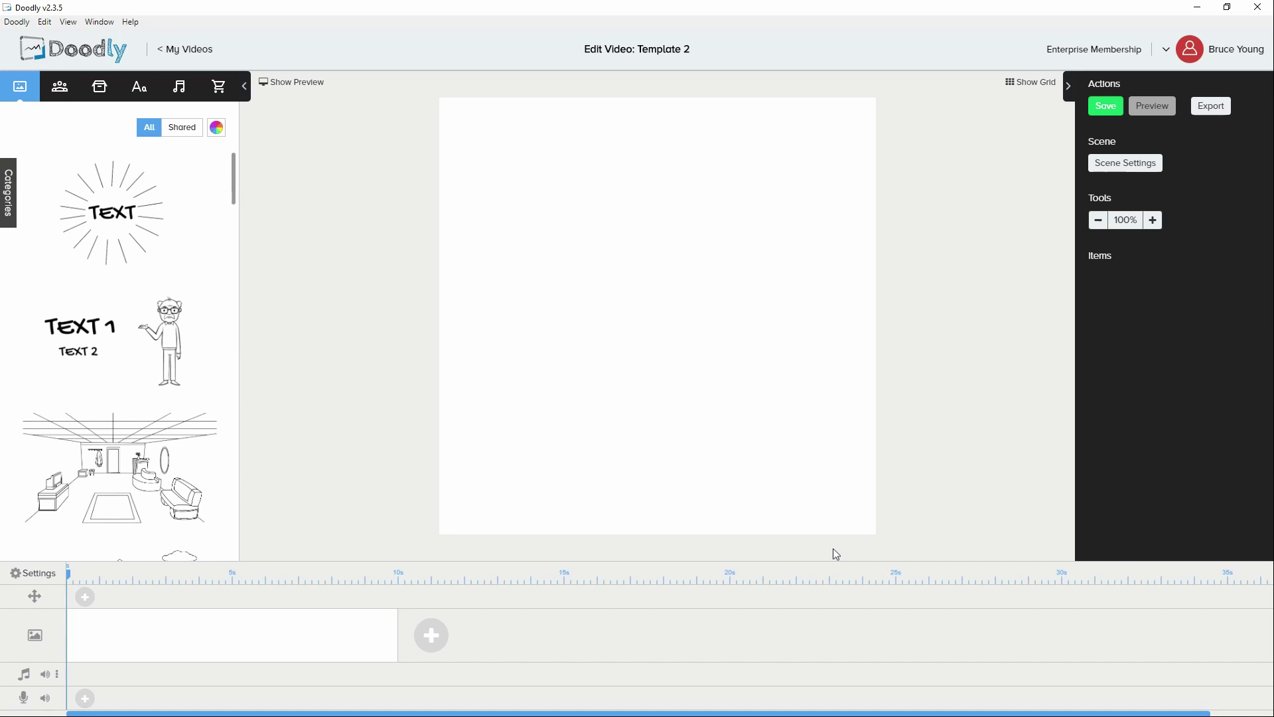
# - Add the Template 1 prop from Props > My Library to the scene
pyautogui.click(100, 87)
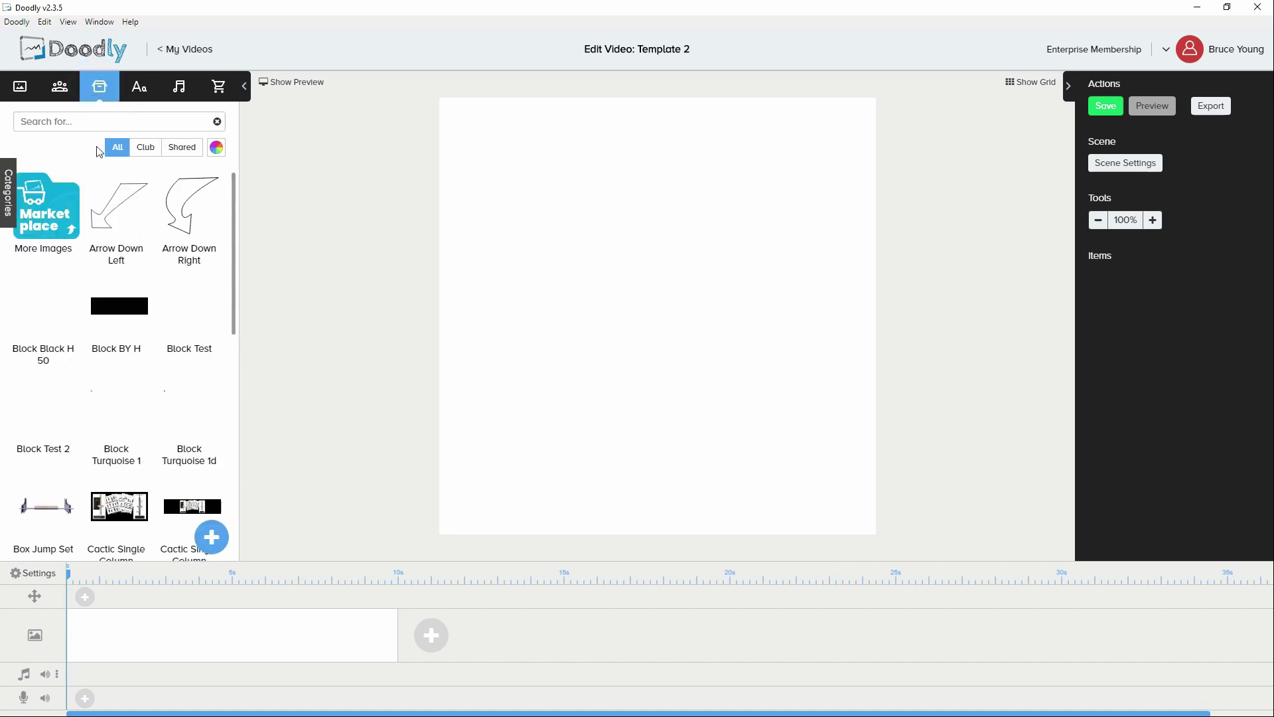
pyautogui.click(6, 200)
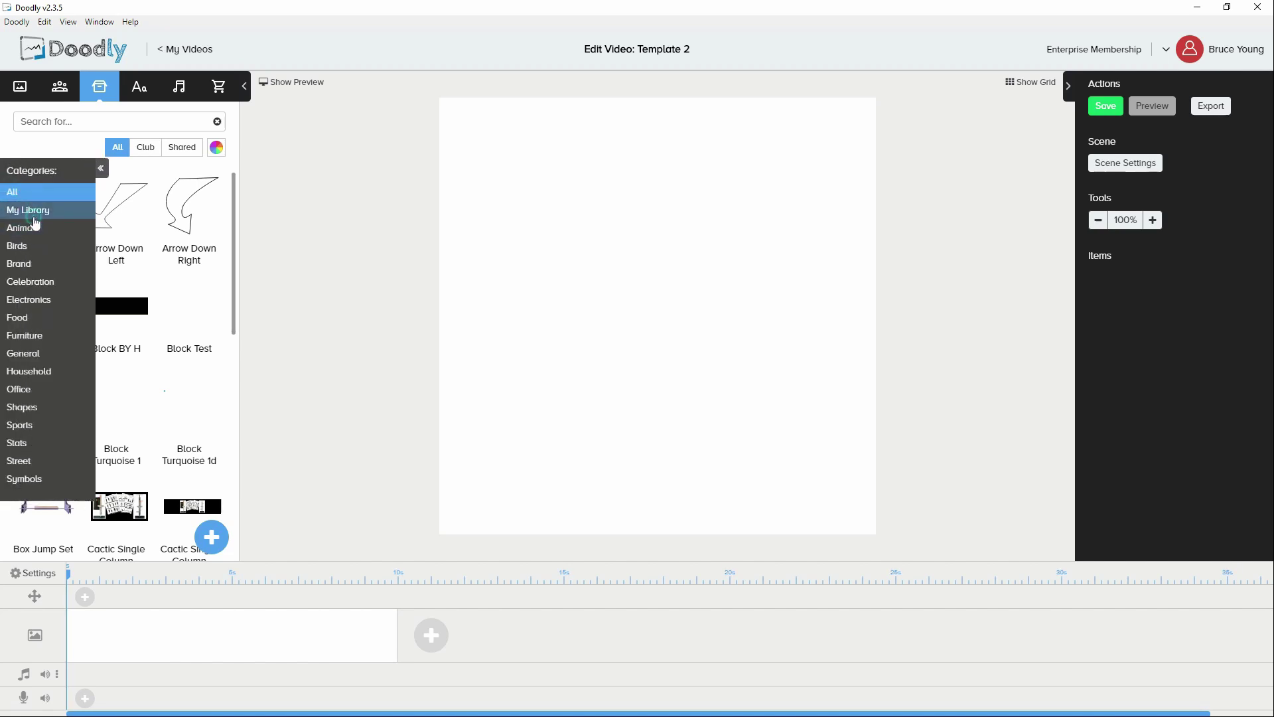
pyautogui.click(30, 208)
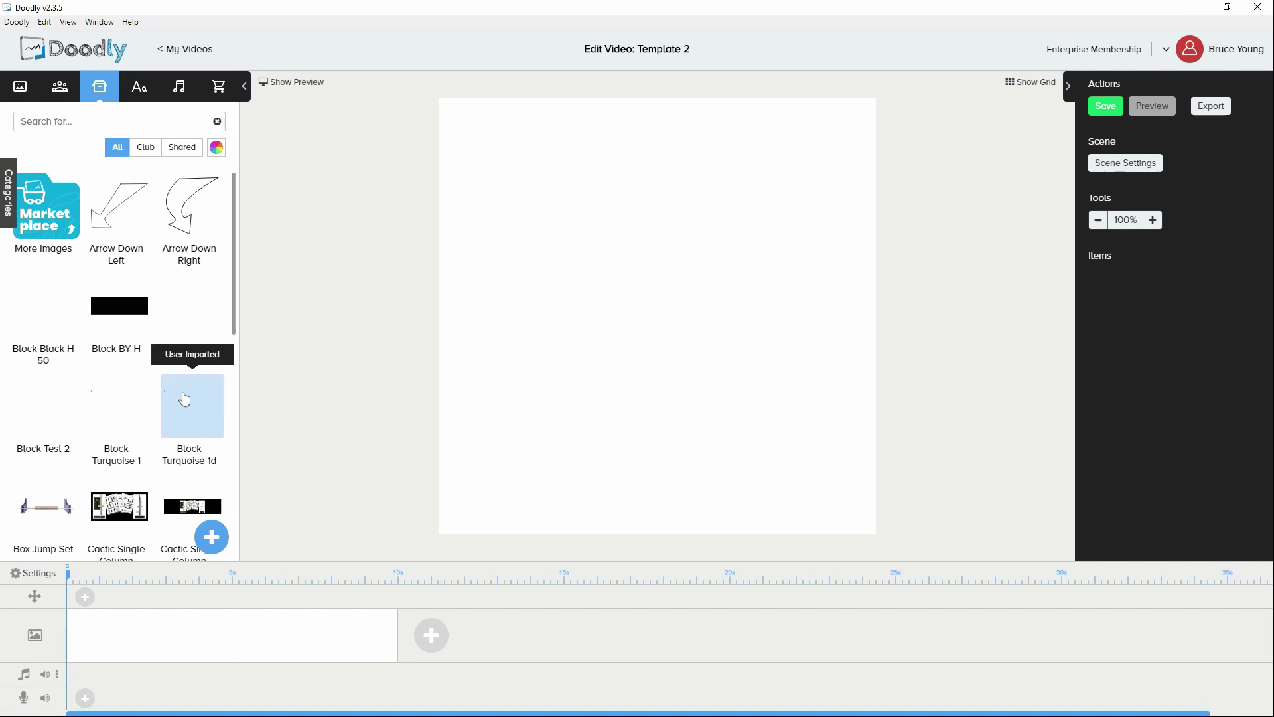
pyautogui.scroll(-2, 126, 417)
pyautogui.scroll(-15, 128, 417)
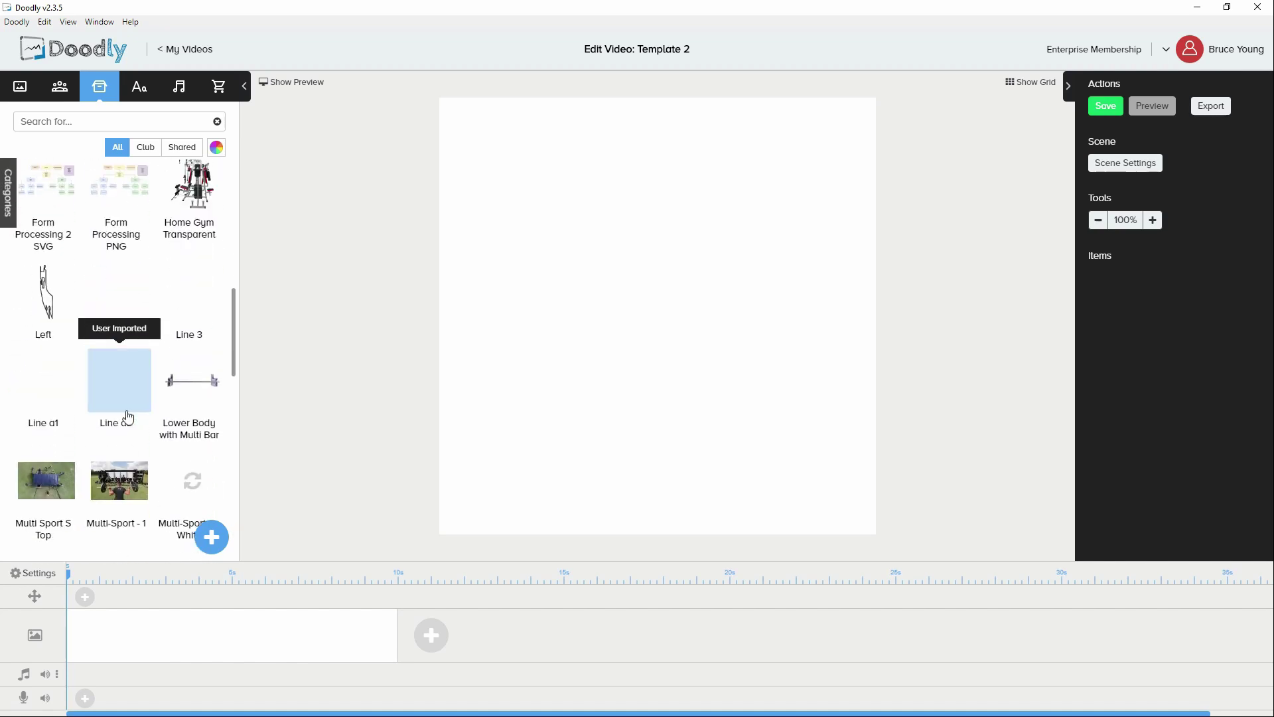
pyautogui.scroll(-2, 129, 417)
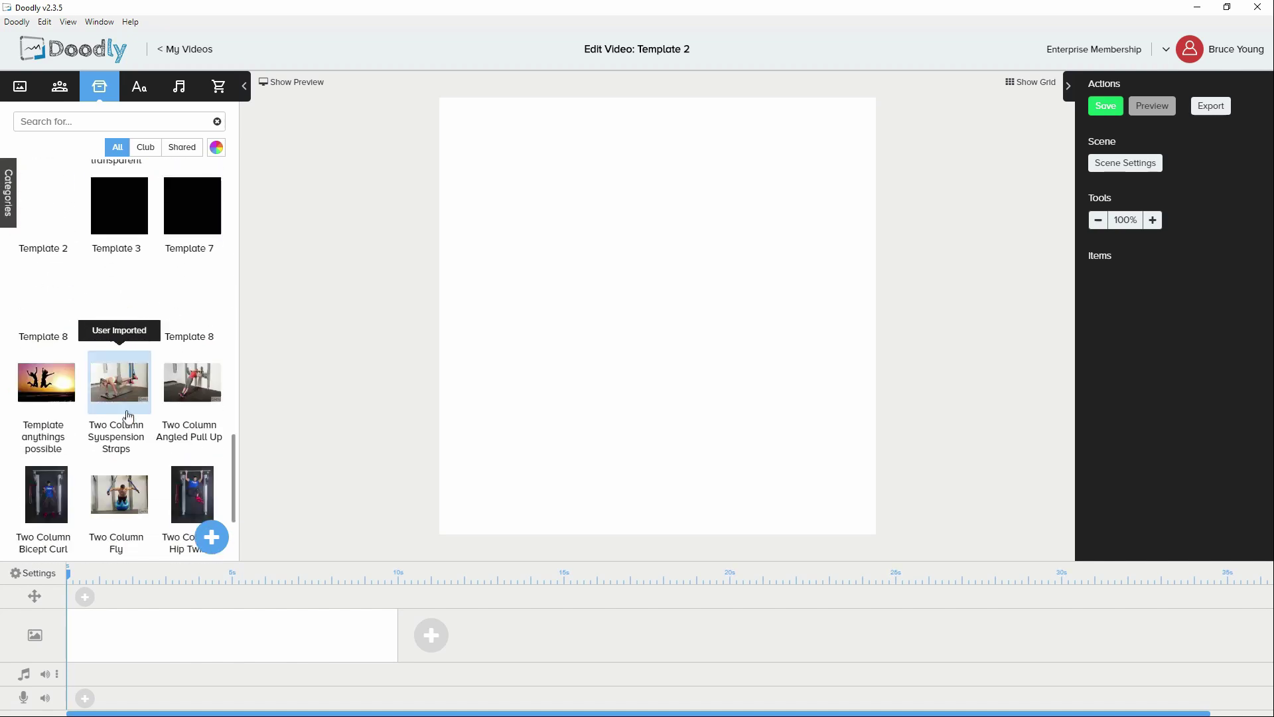
pyautogui.scroll(1, 128, 417)
pyautogui.scroll(1, 129, 417)
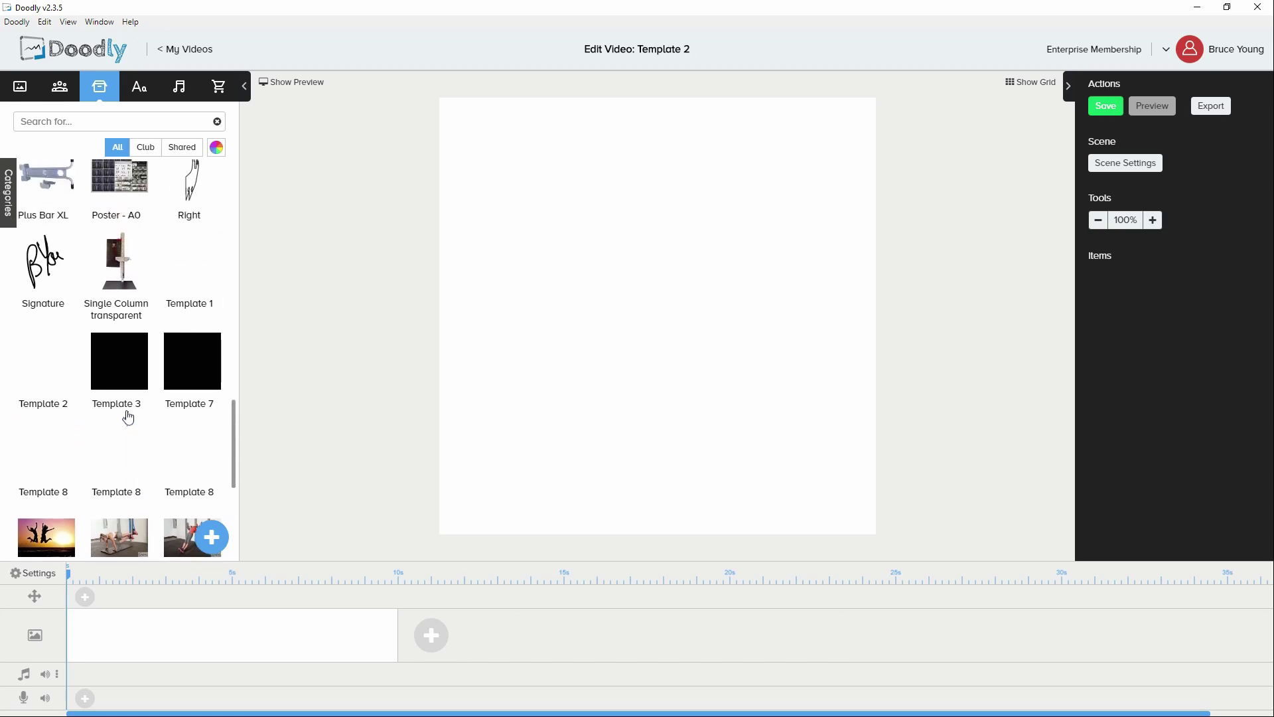
pyautogui.click(199, 277)
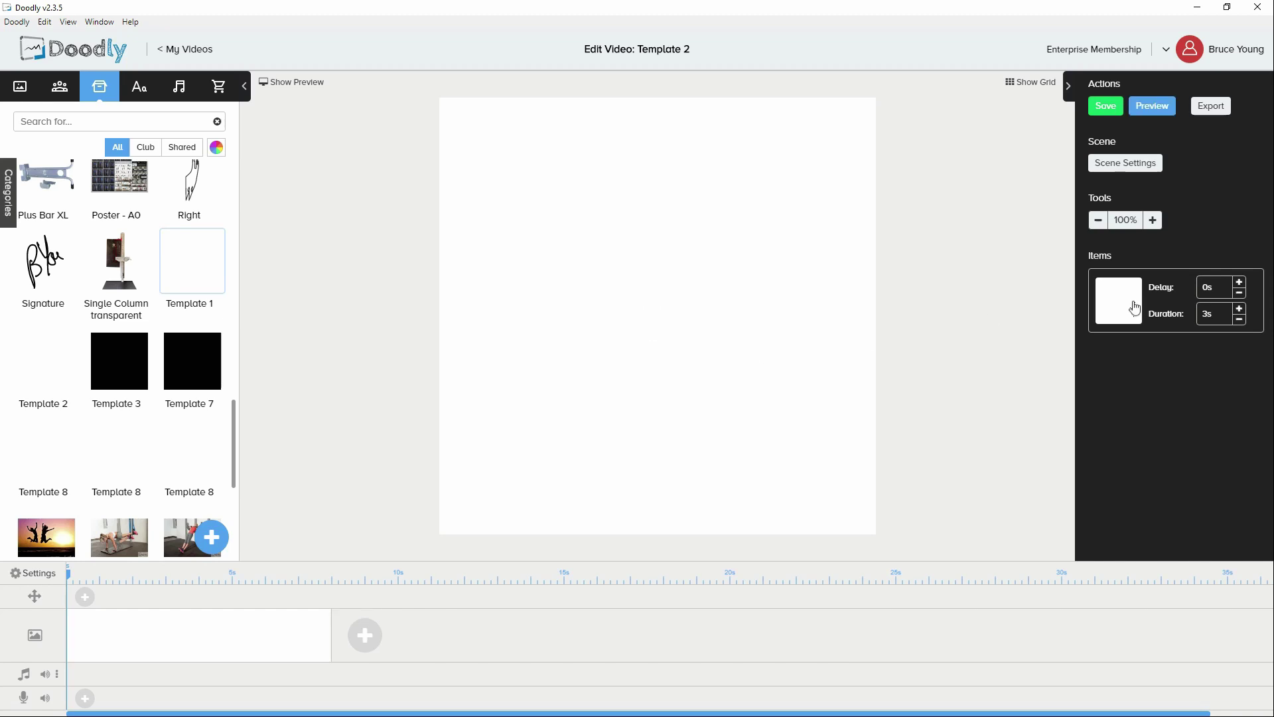
pyautogui.click(1153, 106)
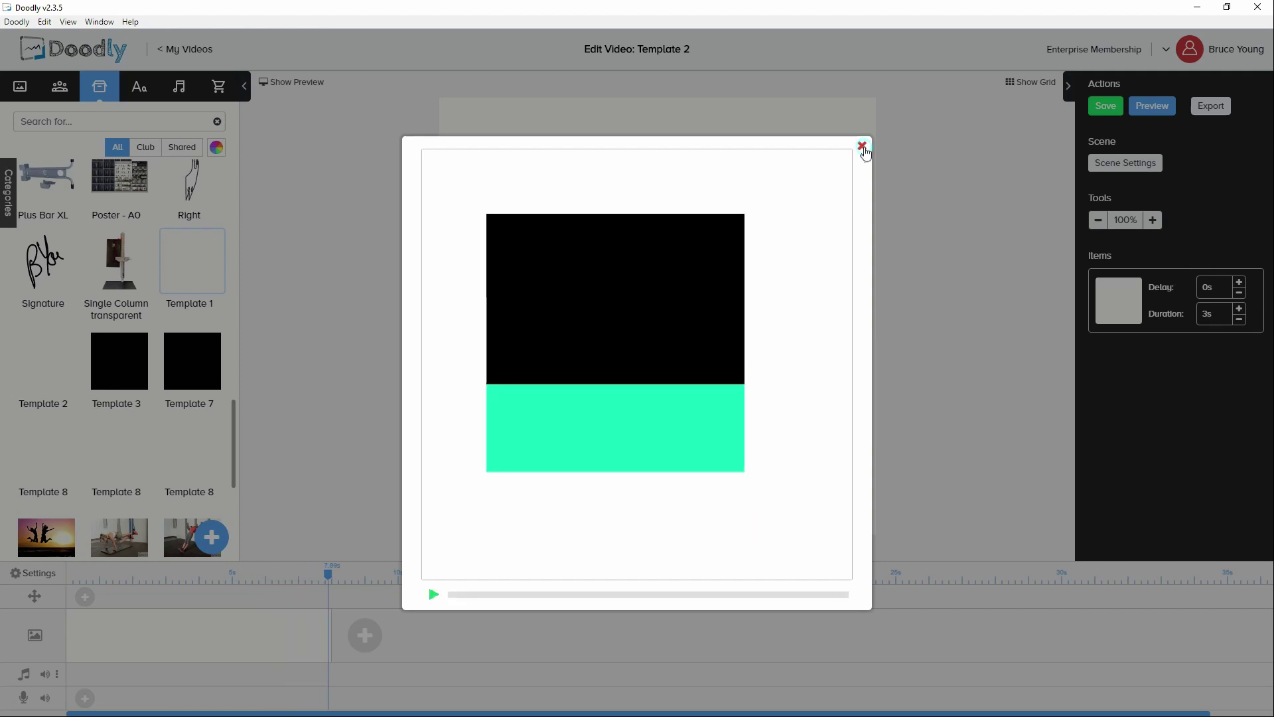
pyautogui.click(862, 146)
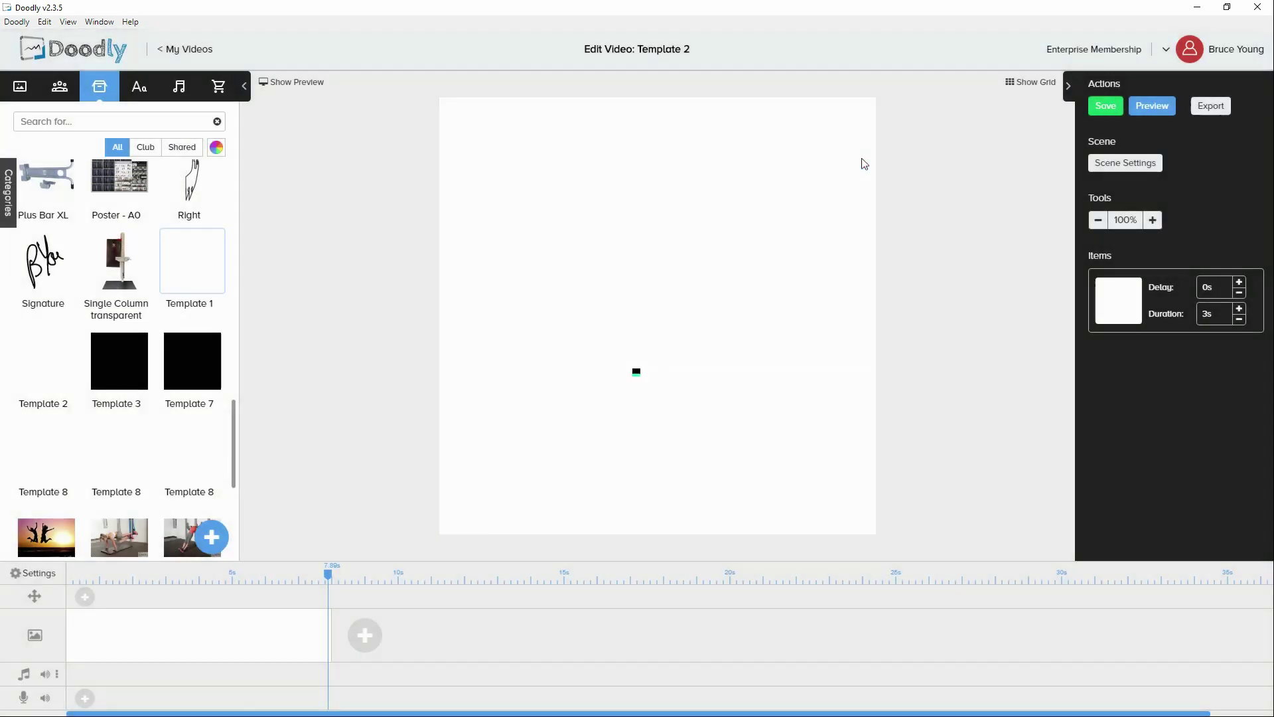
pyautogui.doubleClick(1211, 314)
pyautogui.press('BackSpace')
pyautogui.write('0.1')
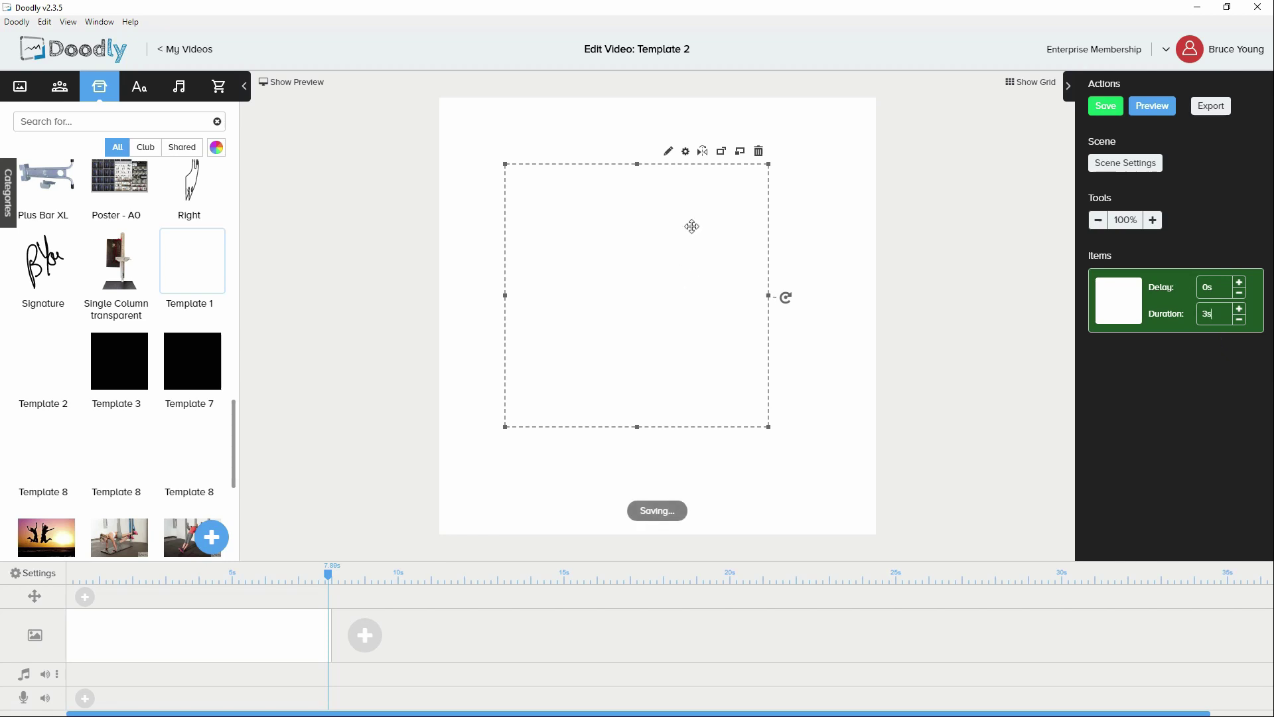
# - Resize the Template 1 prop to 1010 by 1010 in its asset settings
pyautogui.click(685, 152)
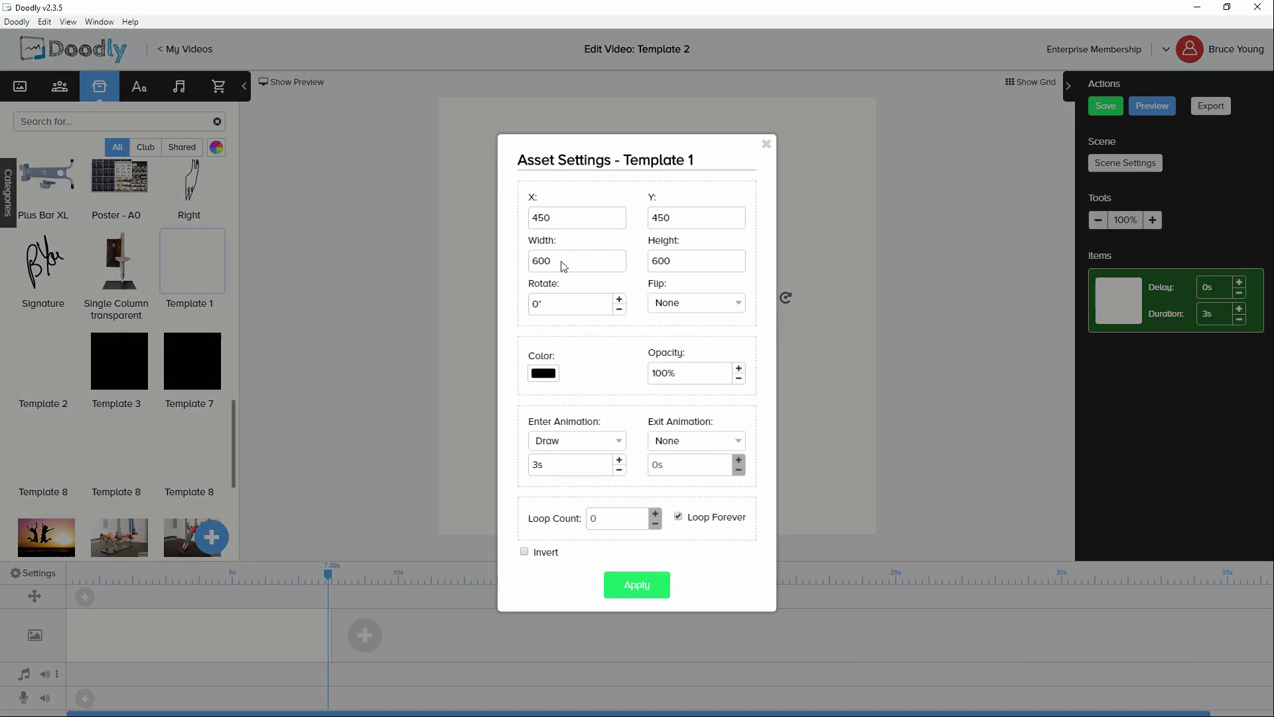
pyautogui.moveTo(568, 263); pyautogui.dragTo(533, 267)
pyautogui.write('6001')
pyautogui.press('BackSpace')
pyautogui.press('BackSpace')
pyautogui.press('BackSpace')
pyautogui.press('BackSpace')
pyautogui.press('BackSpace')
pyautogui.press('BackSpace')
pyautogui.press('BackSpace')
pyautogui.write('600')
pyautogui.scroll(-1, 581, 308)
pyautogui.press('BackSpace')
pyautogui.press('BackSpace')
pyautogui.press('BackSpace')
pyautogui.write('1010')
pyautogui.click(649, 592)
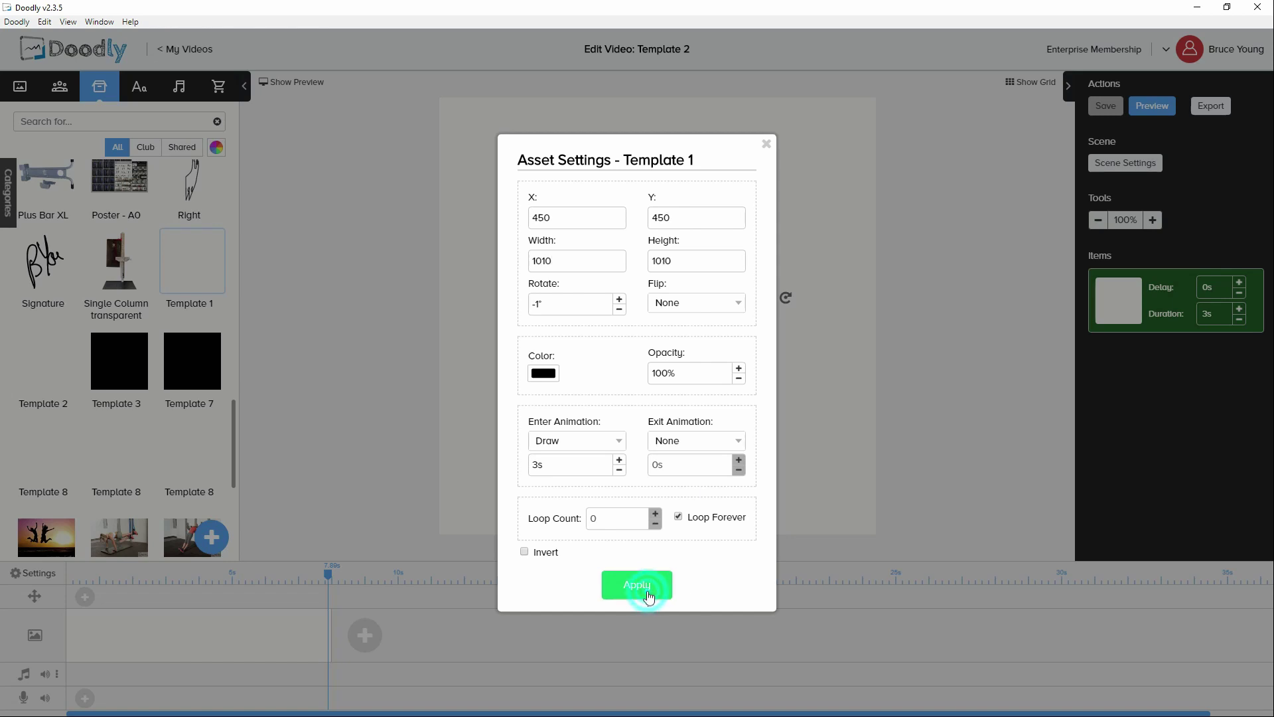
# - Nudge the background to X 506, Y 496, checking it at 75% zoom
pyautogui.moveTo(657, 307); pyautogui.dragTo(682, 330)
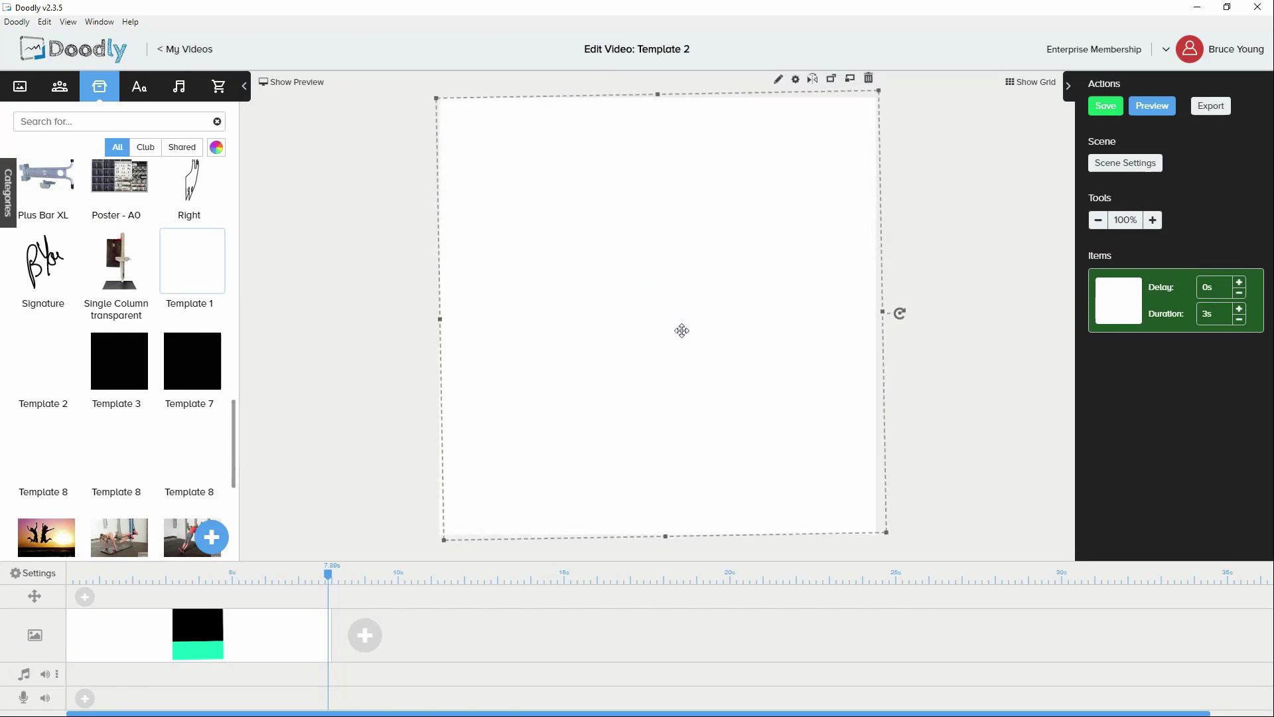
pyautogui.click(797, 81)
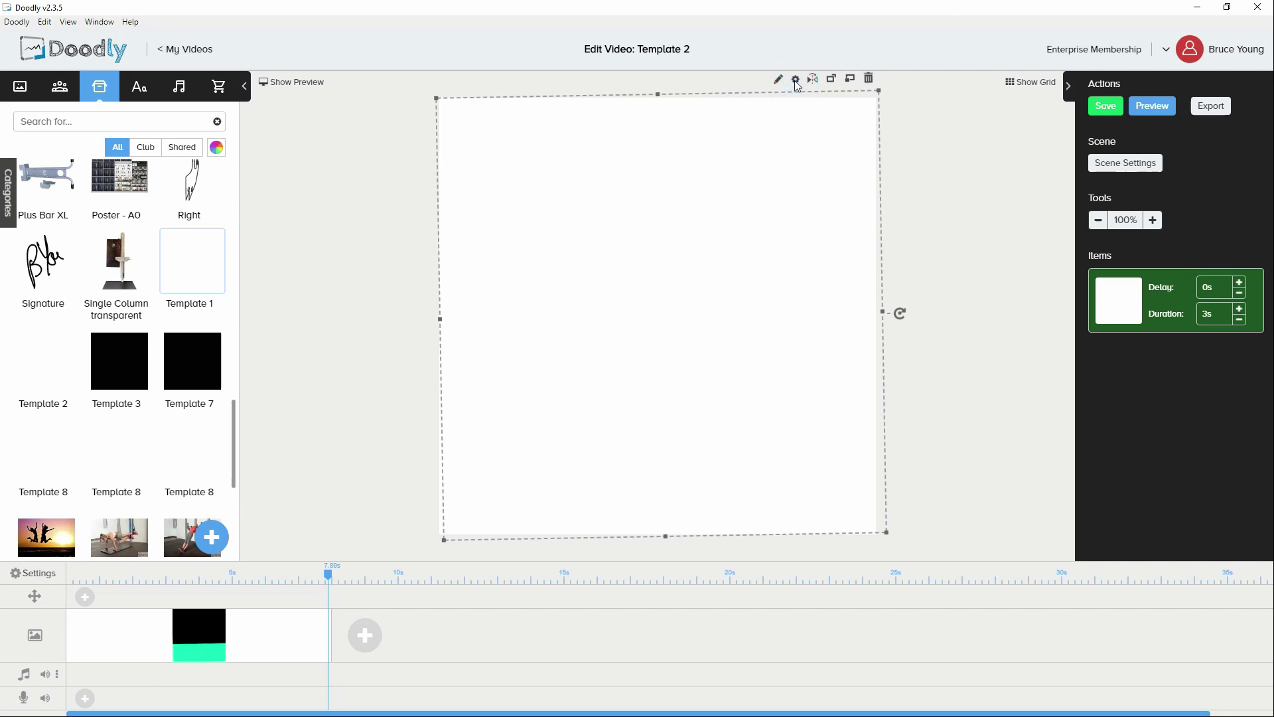
pyautogui.click(796, 80)
pyautogui.click(798, 79)
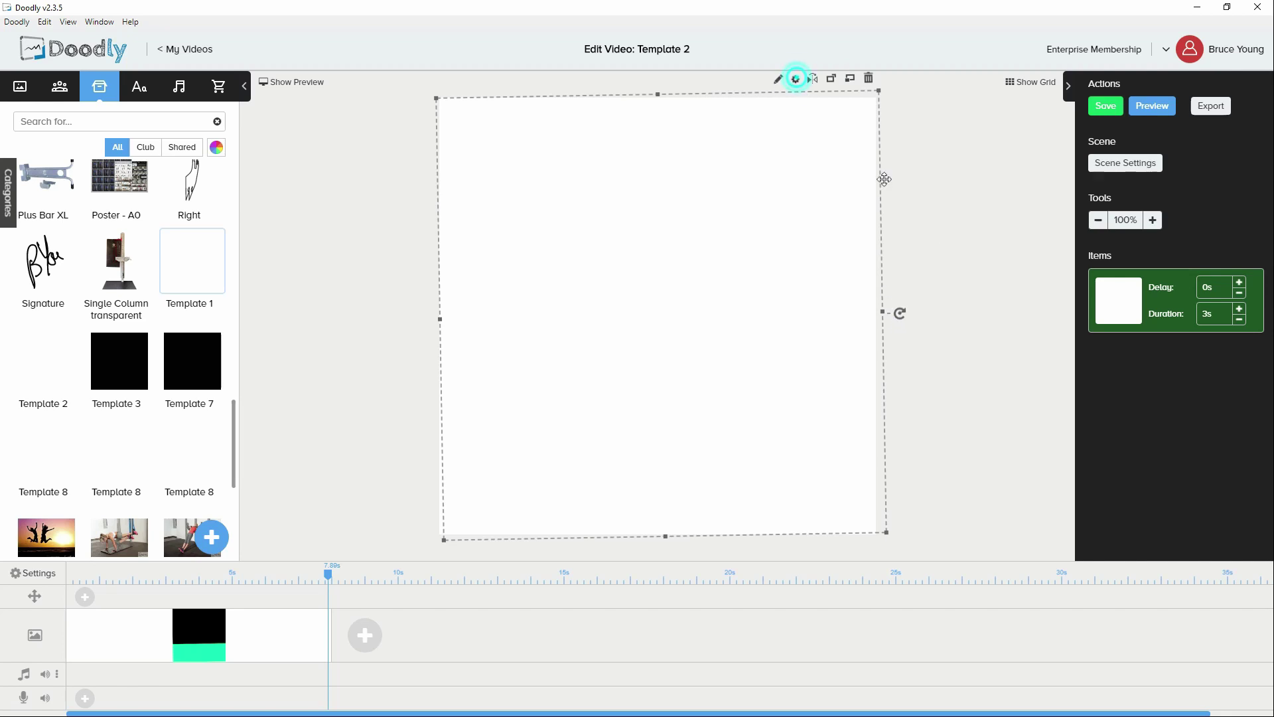
pyautogui.click(1097, 220)
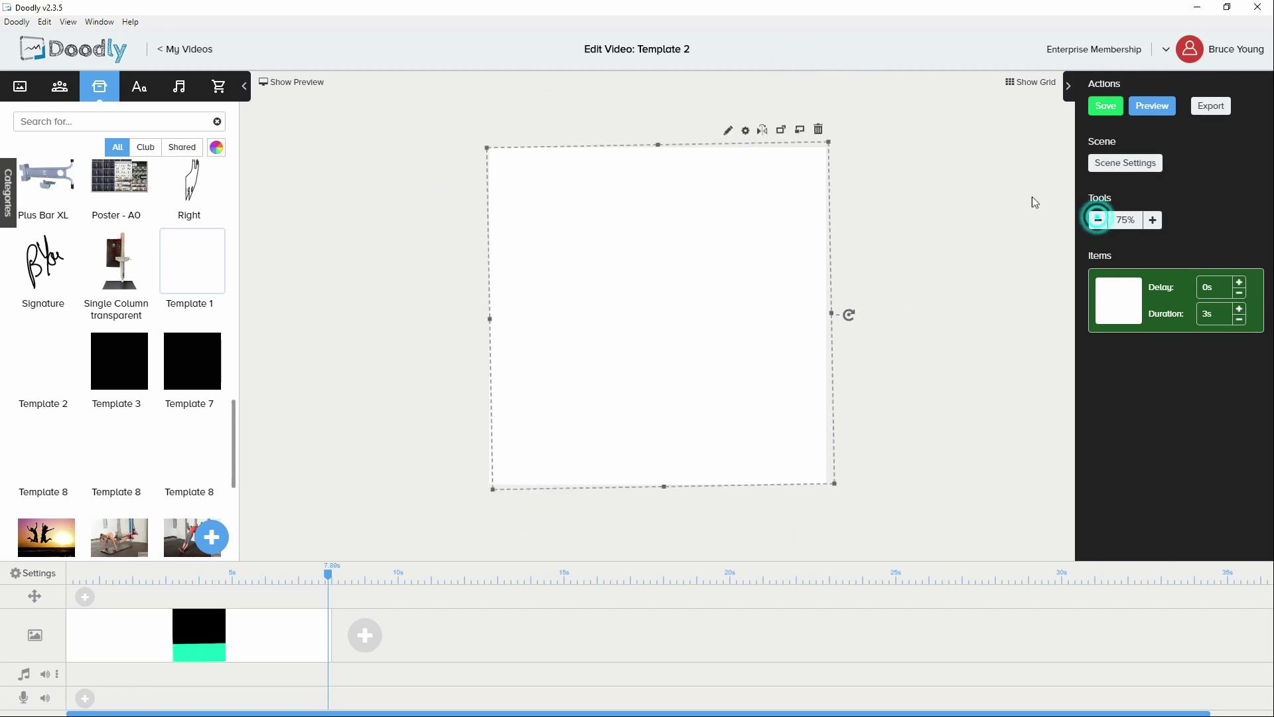
pyautogui.click(746, 130)
pyautogui.moveTo(557, 304); pyautogui.dragTo(526, 303)
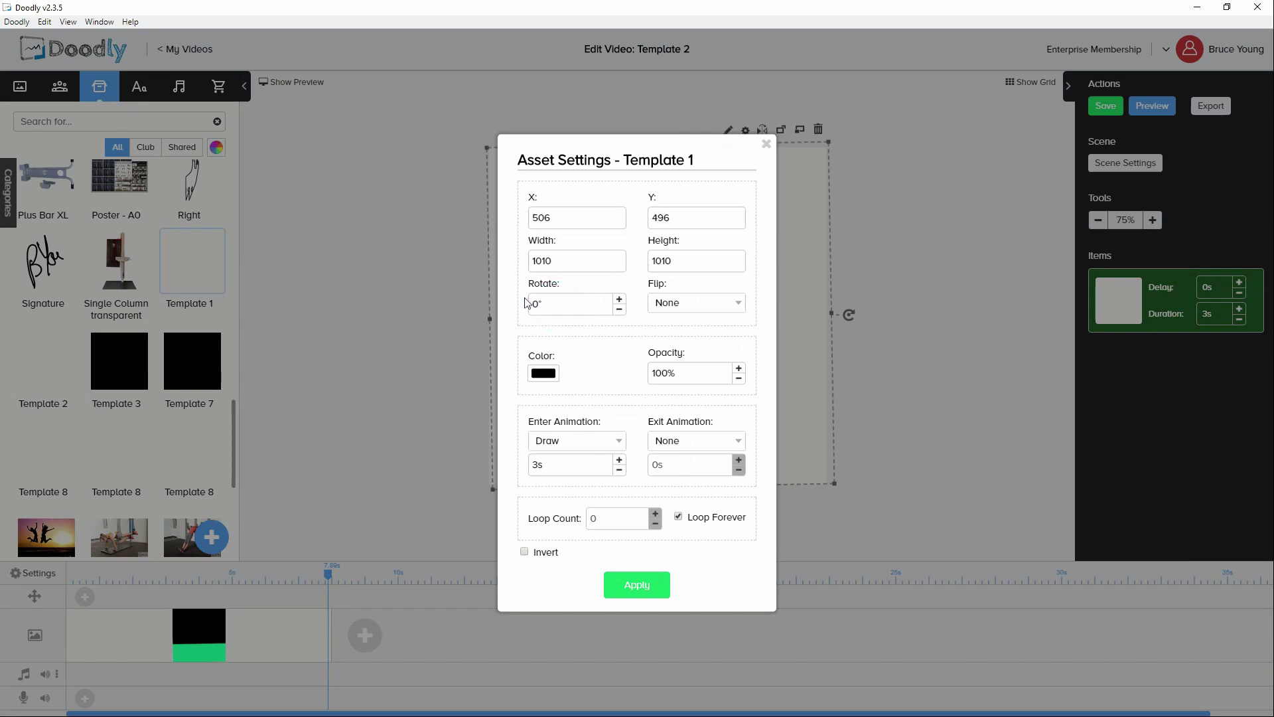
pyautogui.click(637, 585)
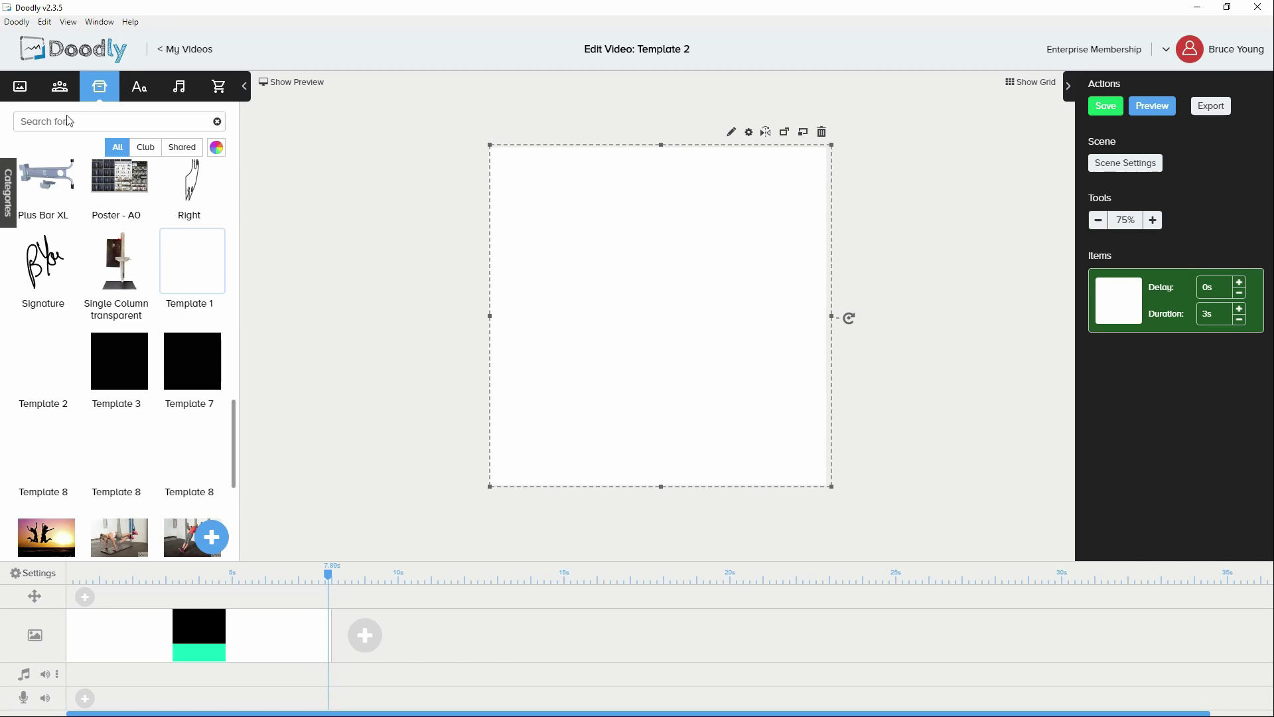
# - Place the Agatha Baseball Player character from the Characters library onto the canvas
pyautogui.click(66, 84)
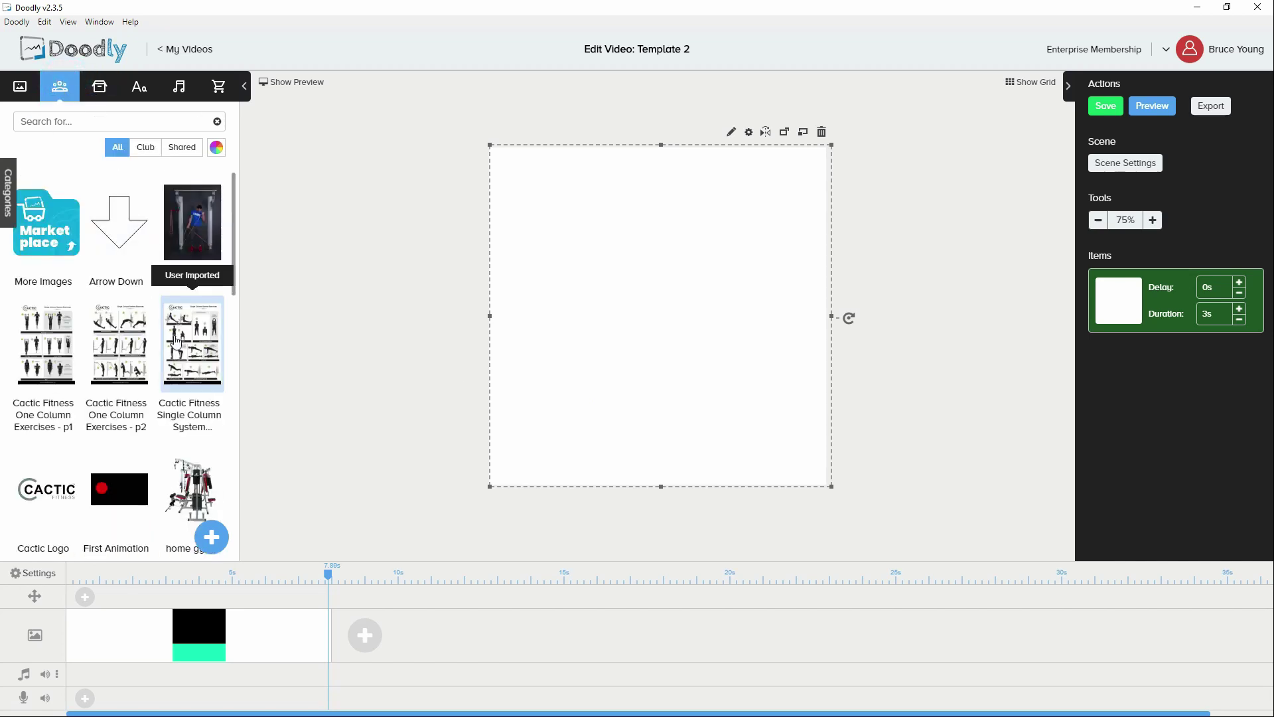
pyautogui.scroll(-4, 175, 342)
pyautogui.scroll(-8, 176, 342)
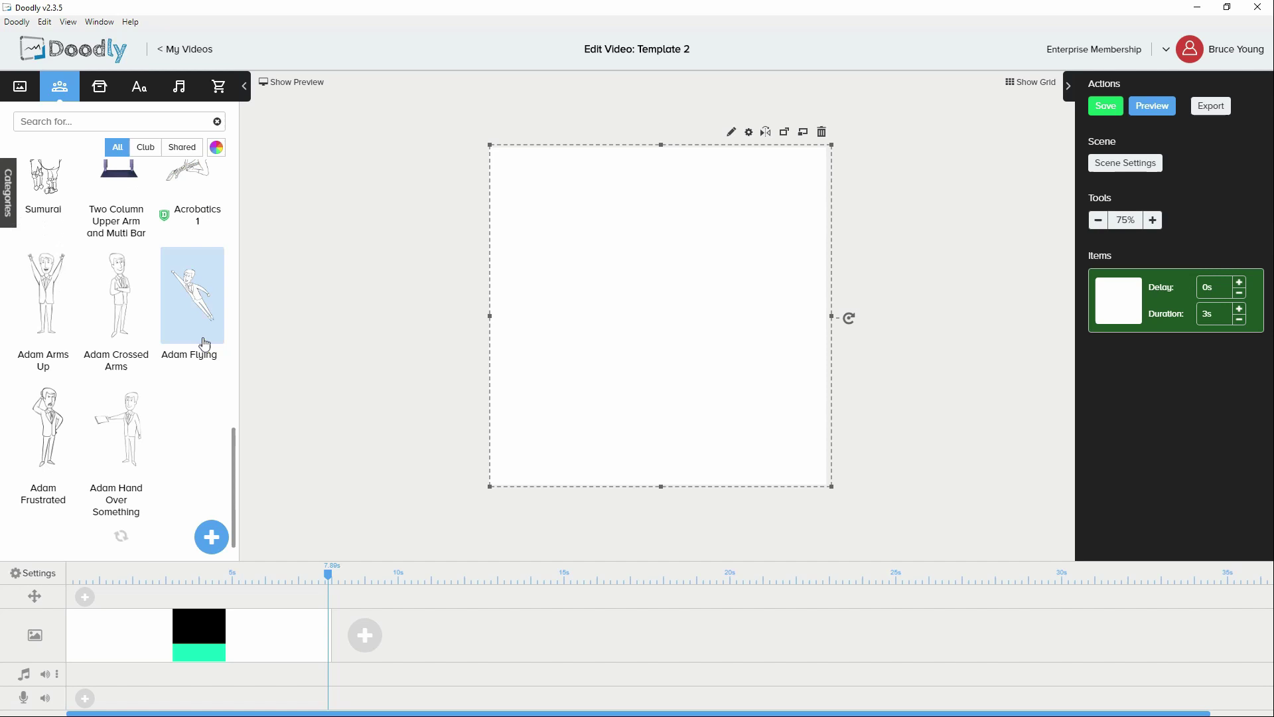
pyautogui.scroll(-8, 189, 418)
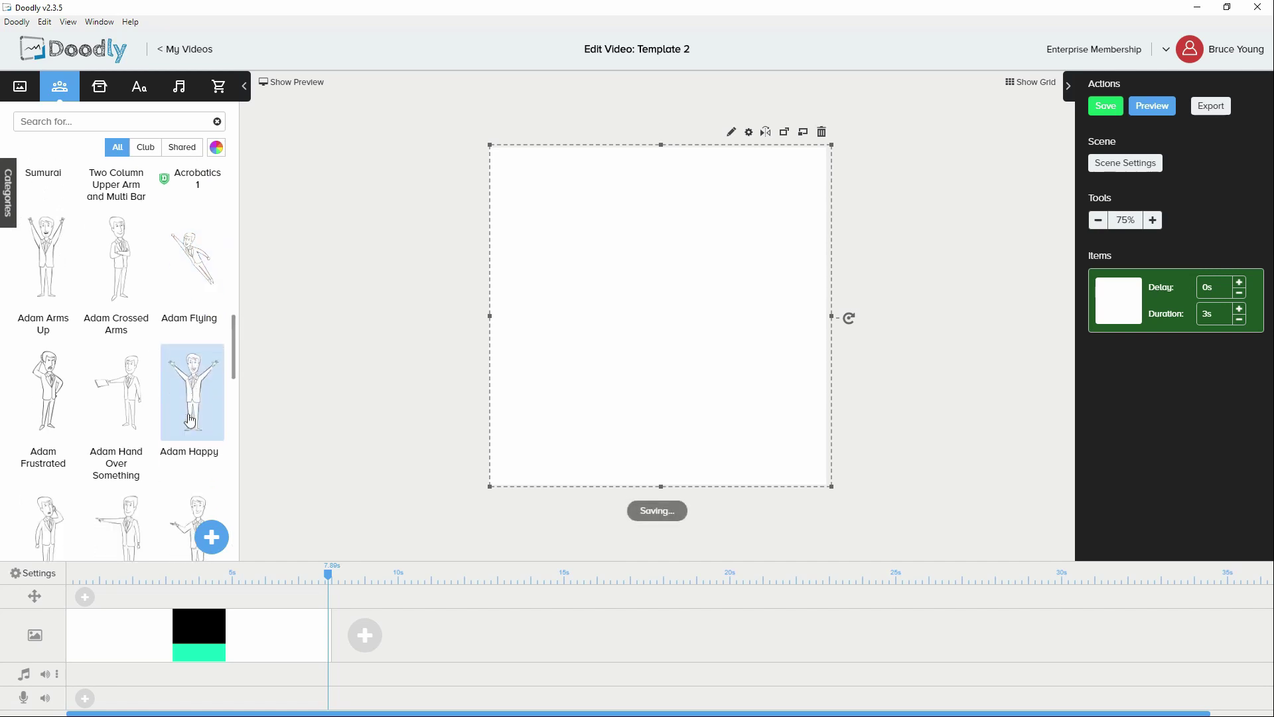
pyautogui.scroll(-2, 190, 419)
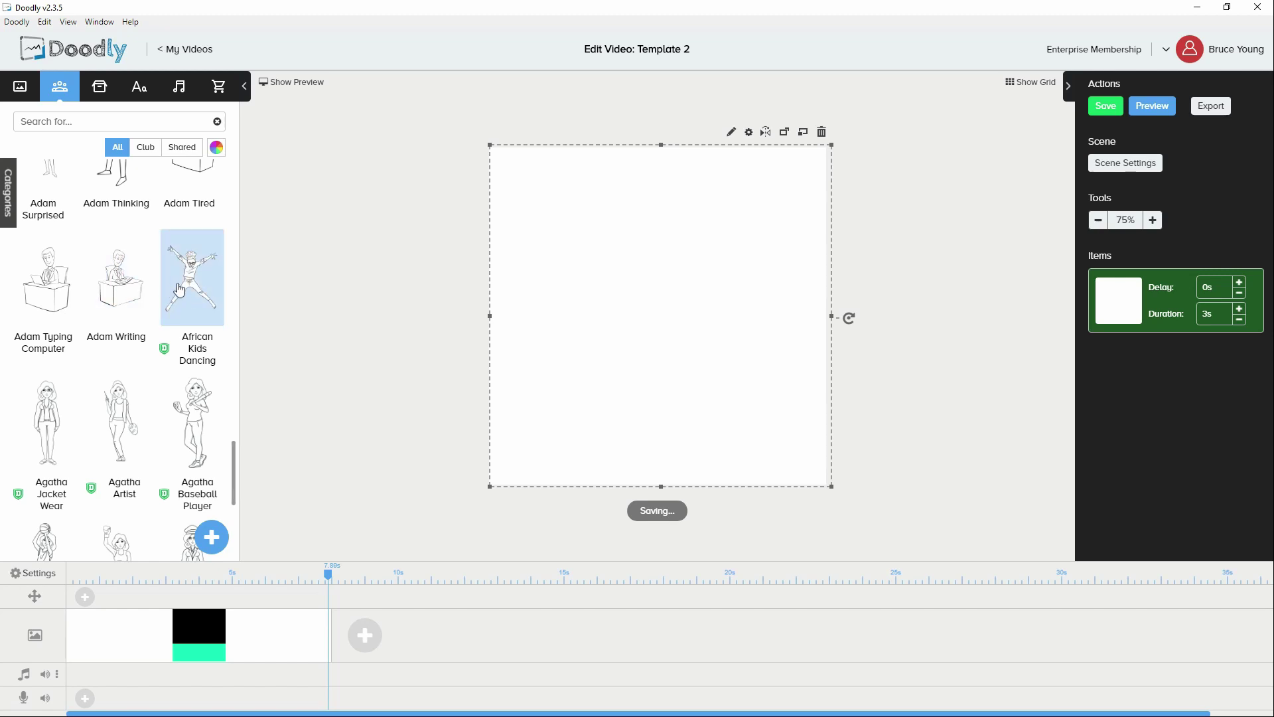
pyautogui.moveTo(186, 412); pyautogui.dragTo(596, 335)
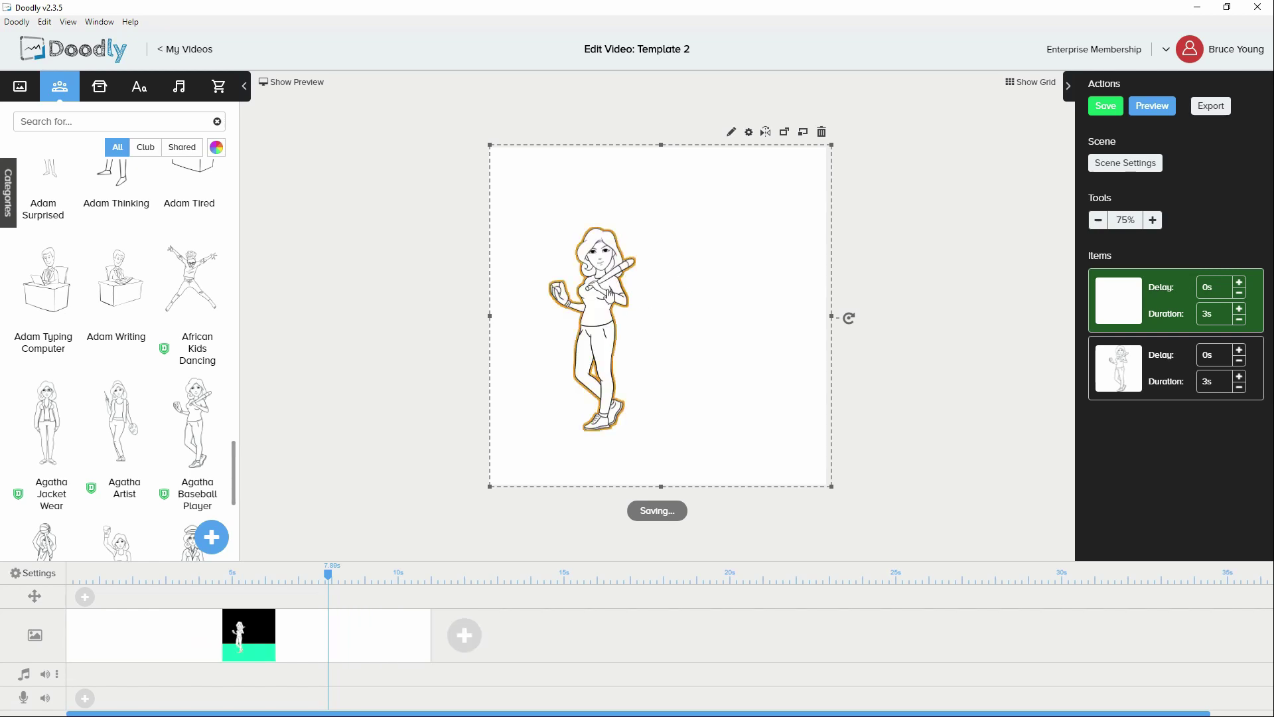
# - Move the player to the canvas's right side and give it a 2.5s delay
pyautogui.moveTo(607, 289); pyautogui.dragTo(740, 243)
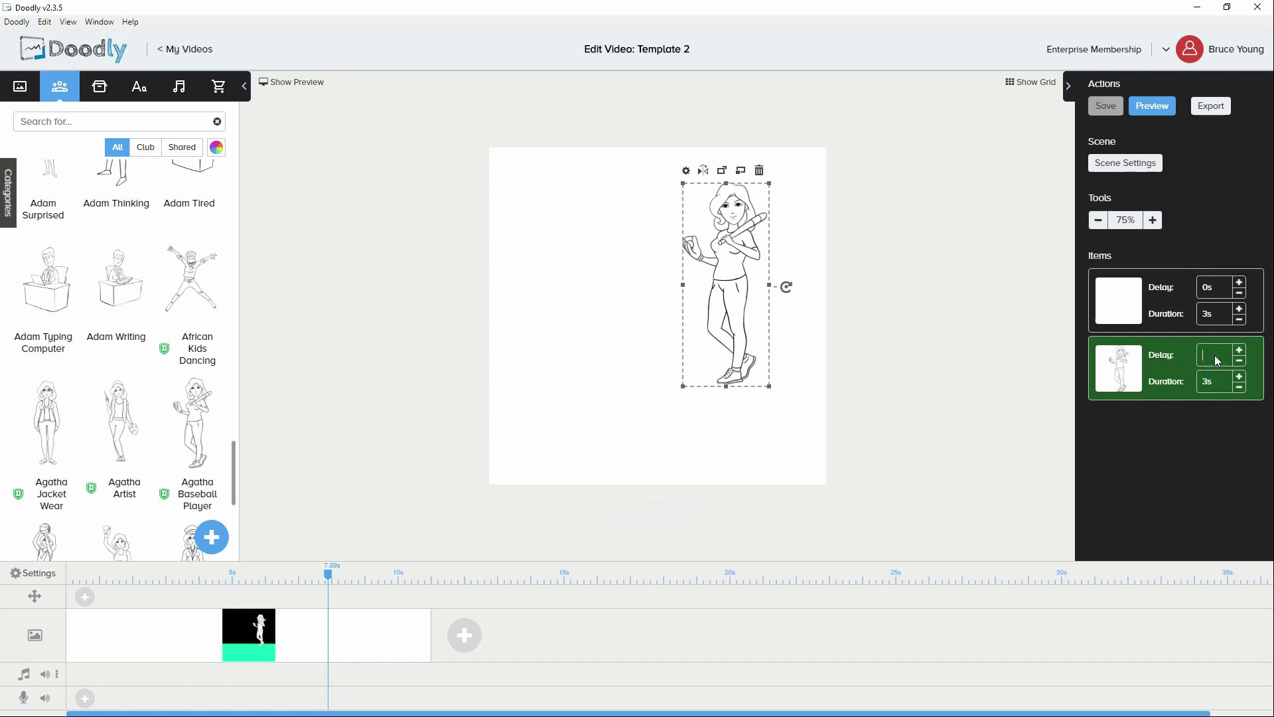
pyautogui.press('Return')
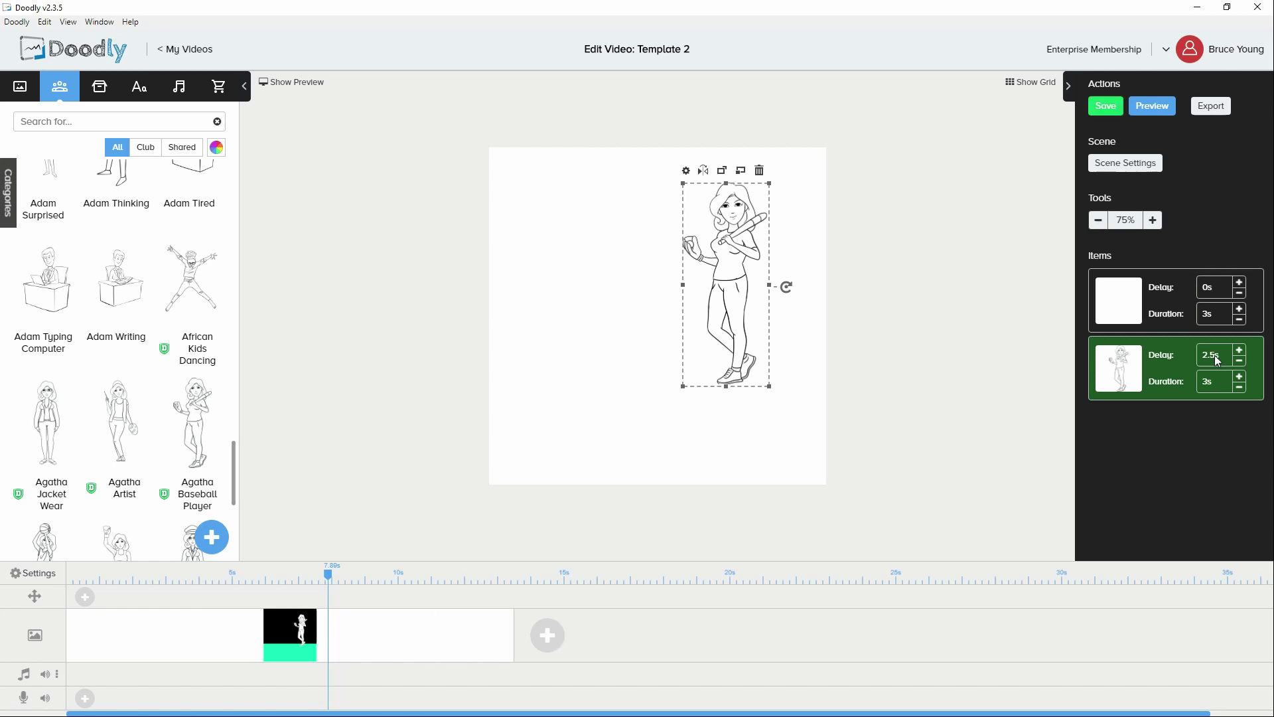
pyautogui.click(139, 87)
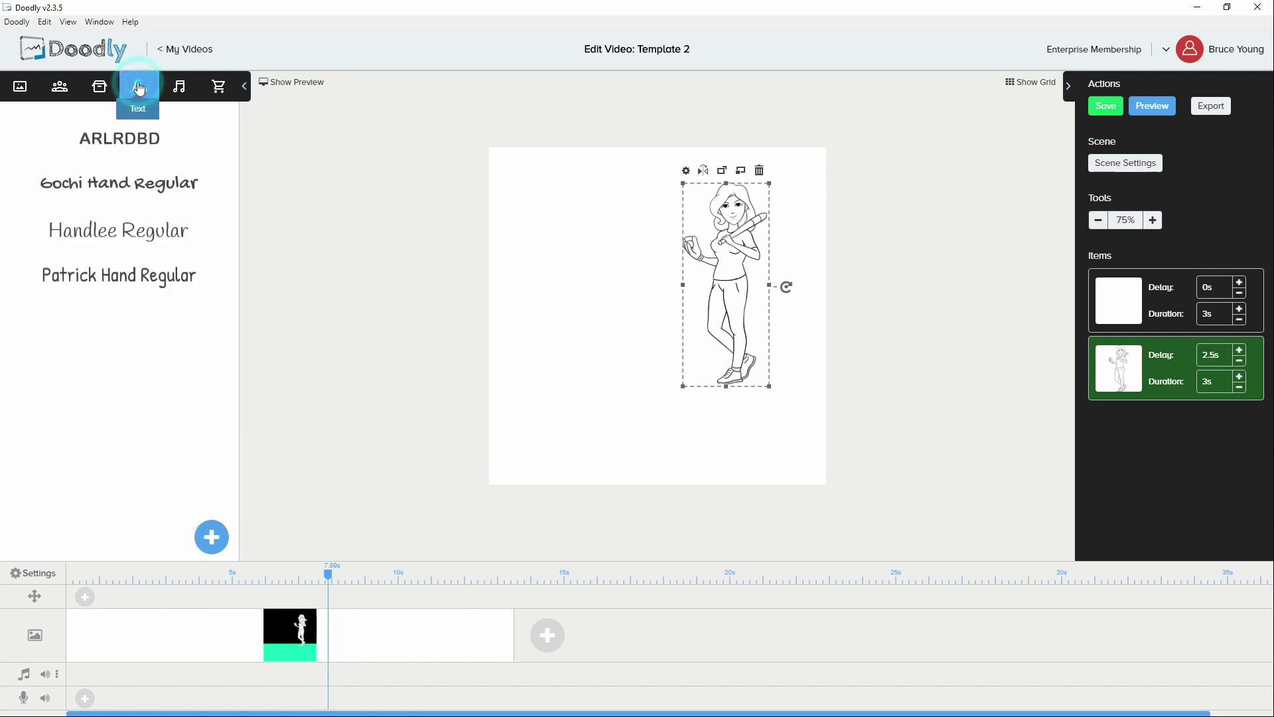
# - Add Patrick Hand Regular text reading 'Are you ready?' below the baseball player
pyautogui.click(108, 278)
pyautogui.moveTo(602, 339); pyautogui.dragTo(601, 431)
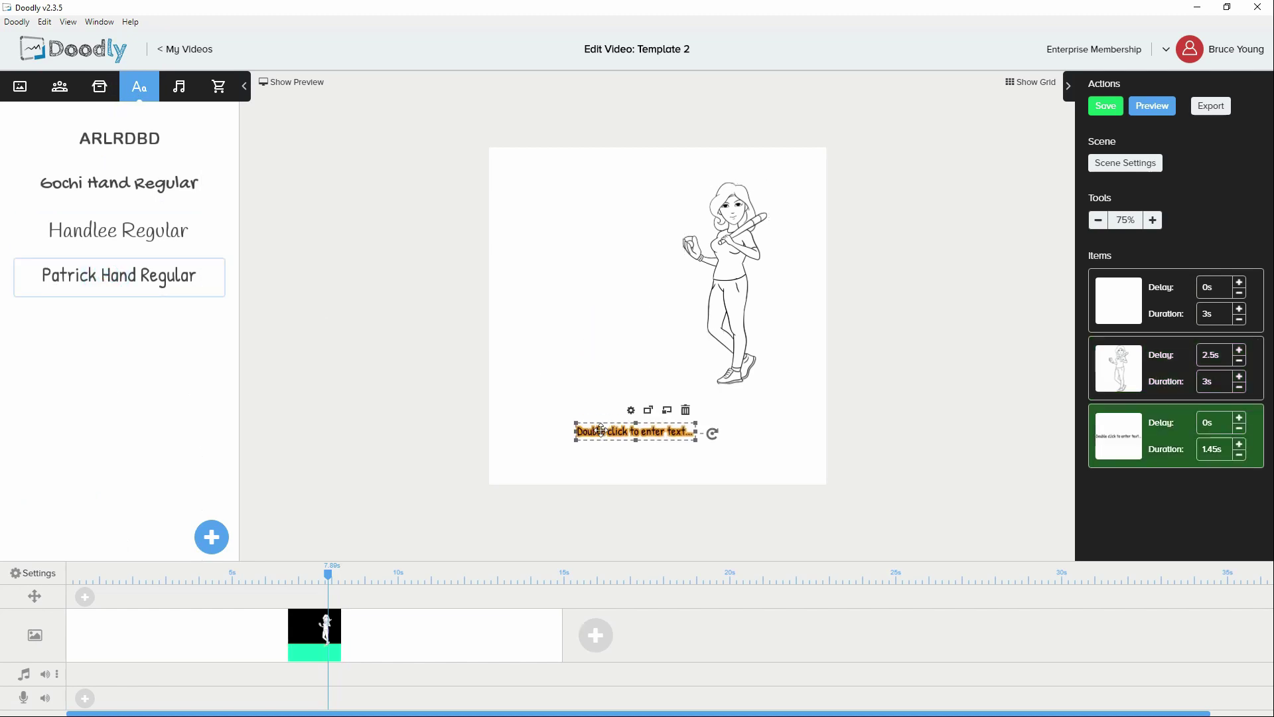
pyautogui.doubleClick(600, 431)
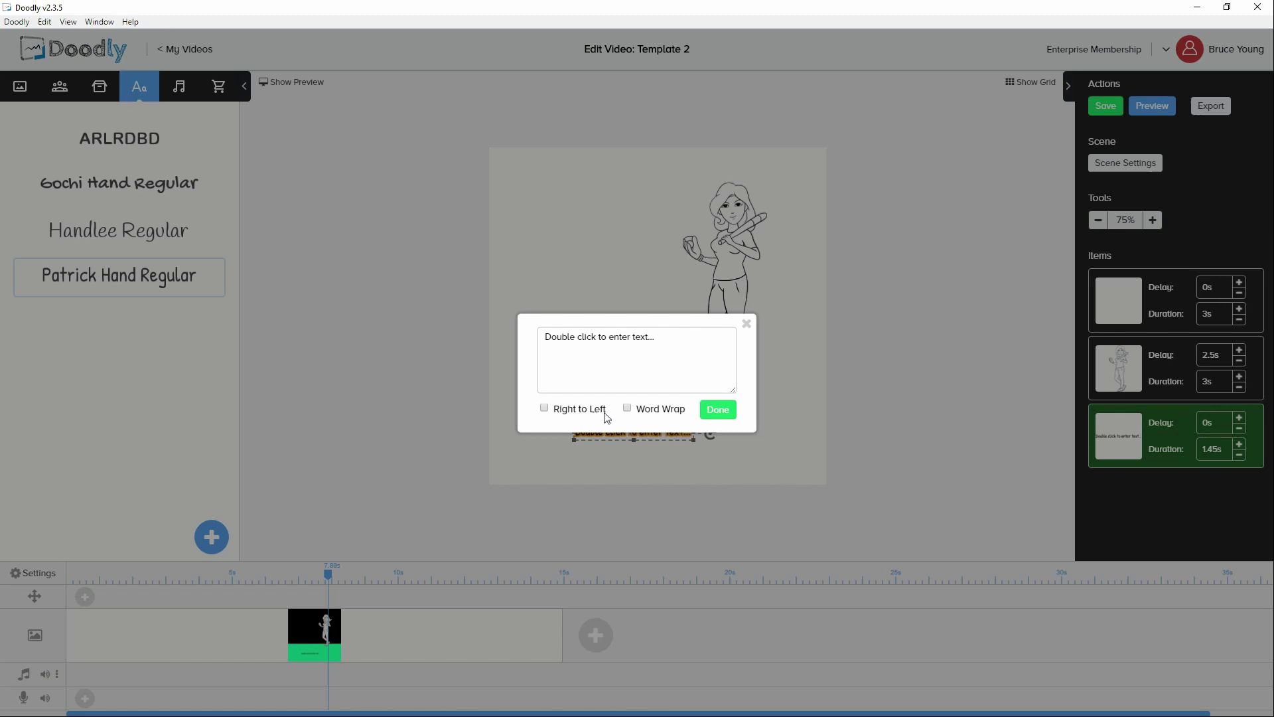
pyautogui.tripleClick(654, 336)
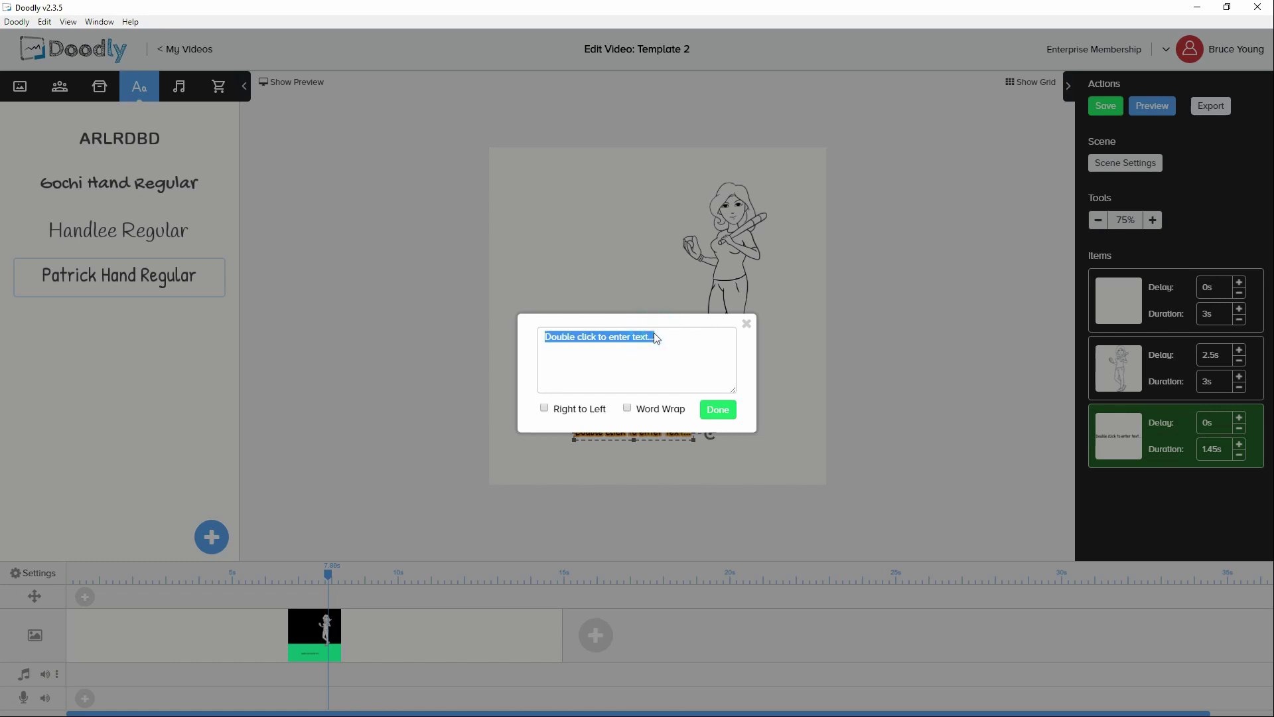
pyautogui.write('Are you ready?')
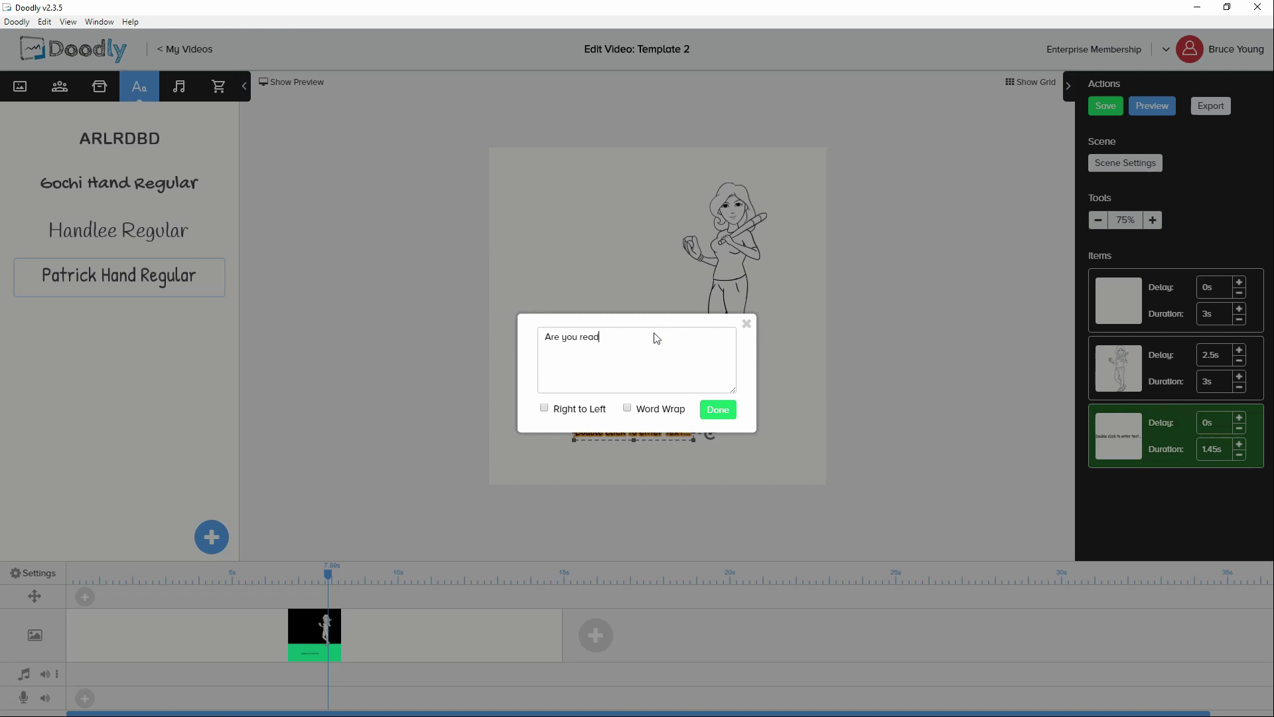
pyautogui.click(718, 410)
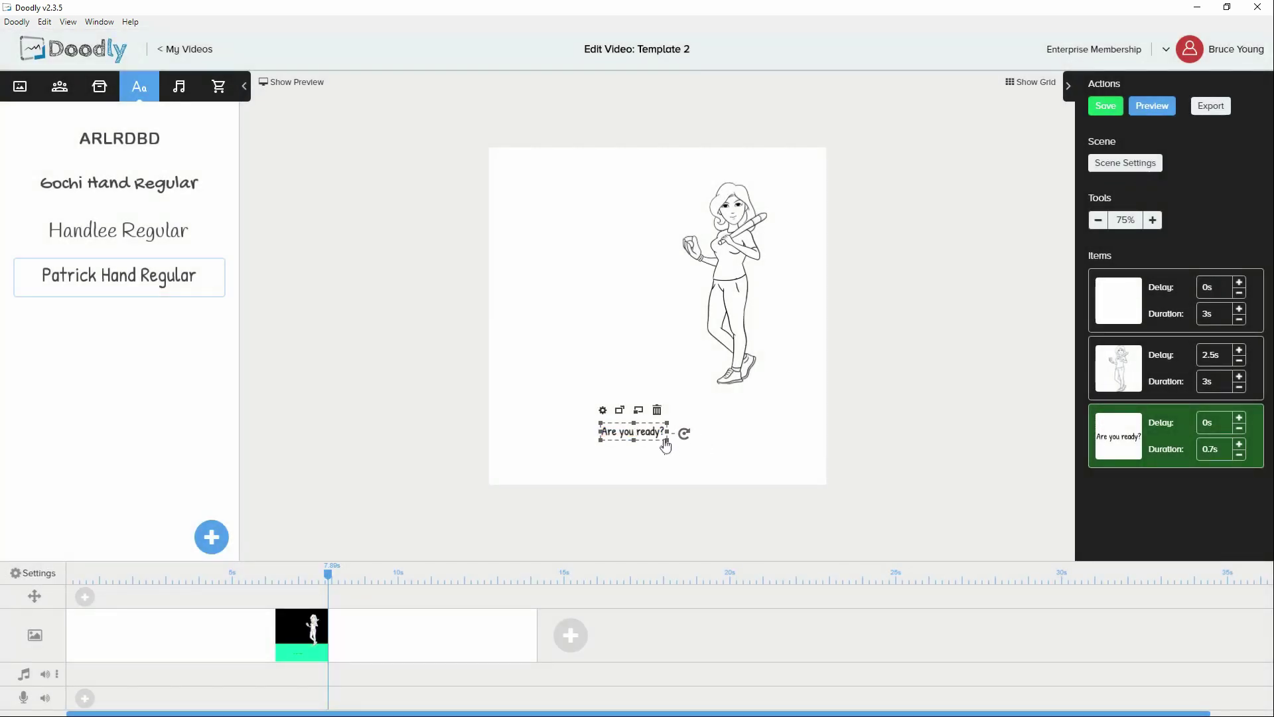
# - Enlarge the 'Are you ready?' text, make it white (FFFFFF), and preview the scene
pyautogui.moveTo(666, 445)
pyautogui.mouseDown()
pyautogui.moveTo(767, 481)
pyautogui.moveTo(653, 438)
pyautogui.mouseUp()
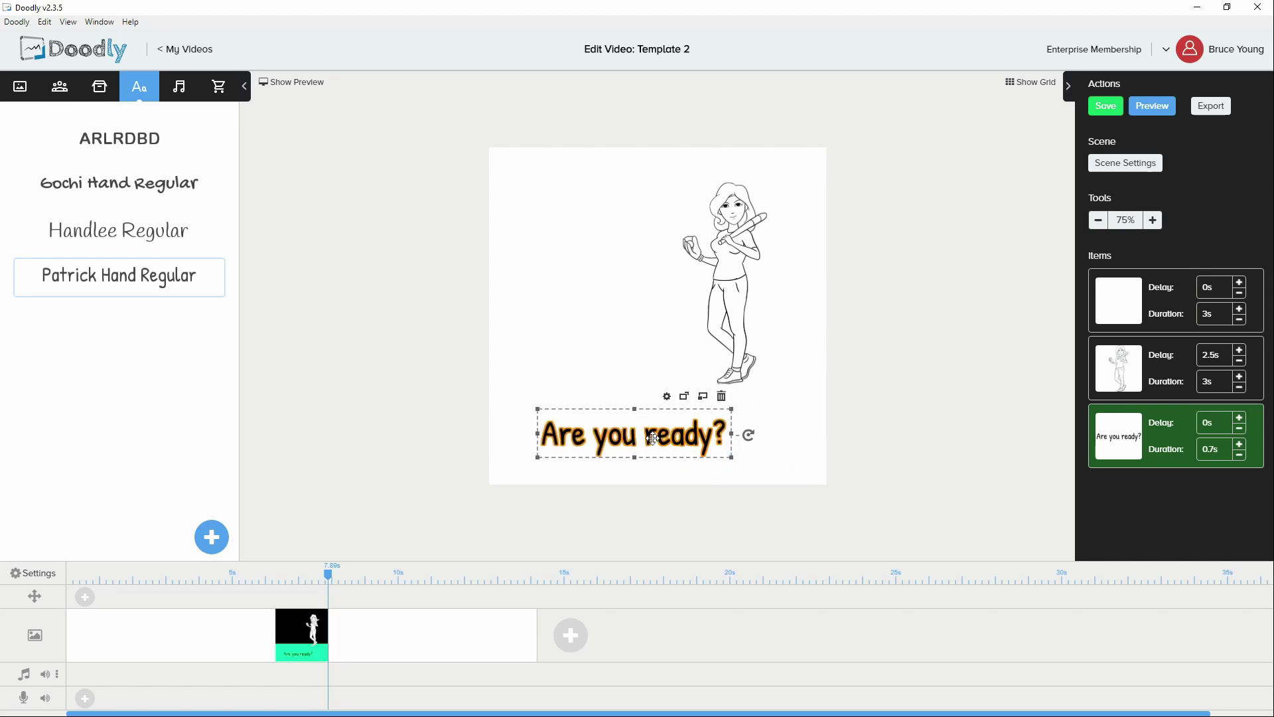
pyautogui.click(667, 397)
pyautogui.click(542, 376)
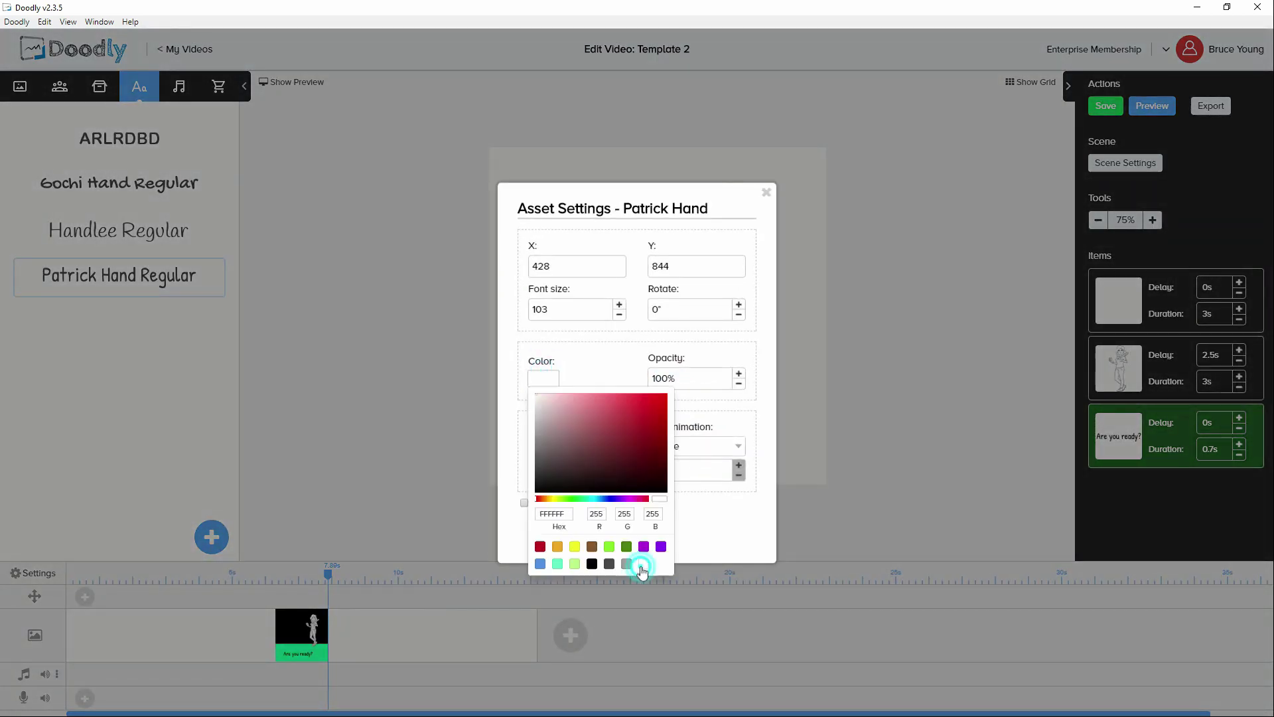
pyautogui.click(644, 563)
pyautogui.click(715, 538)
pyautogui.click(635, 546)
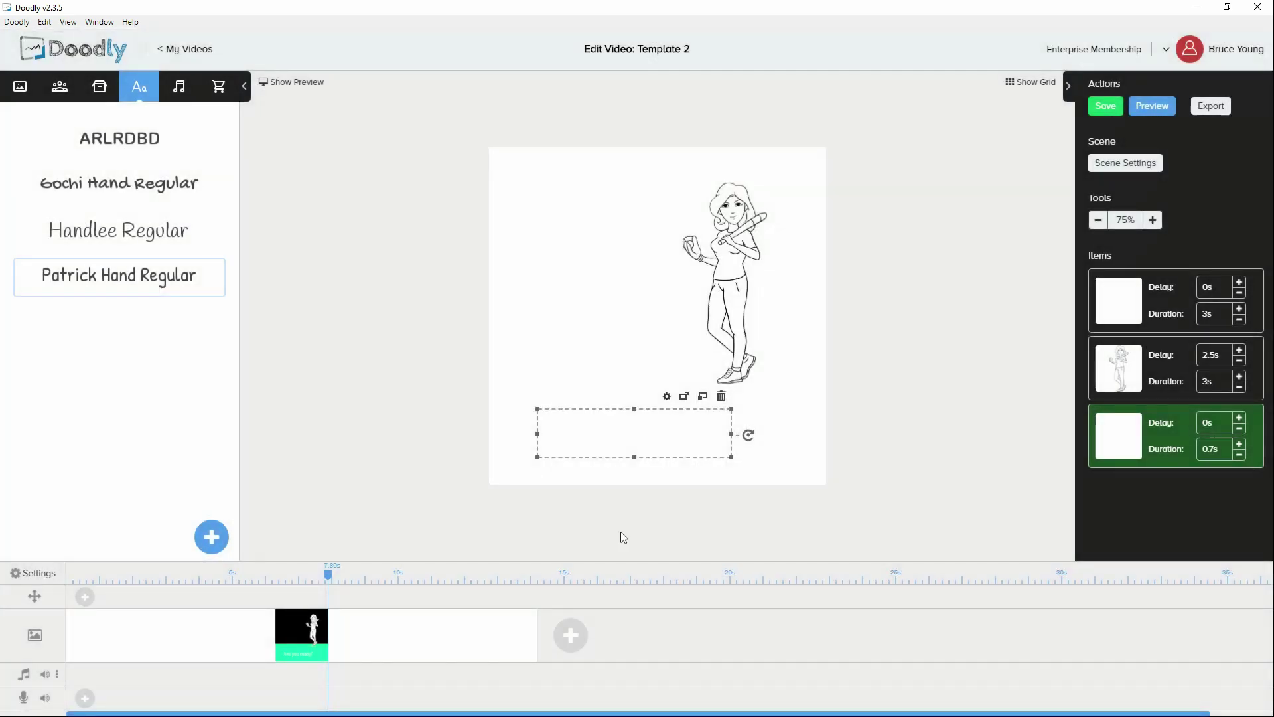
pyautogui.click(620, 435)
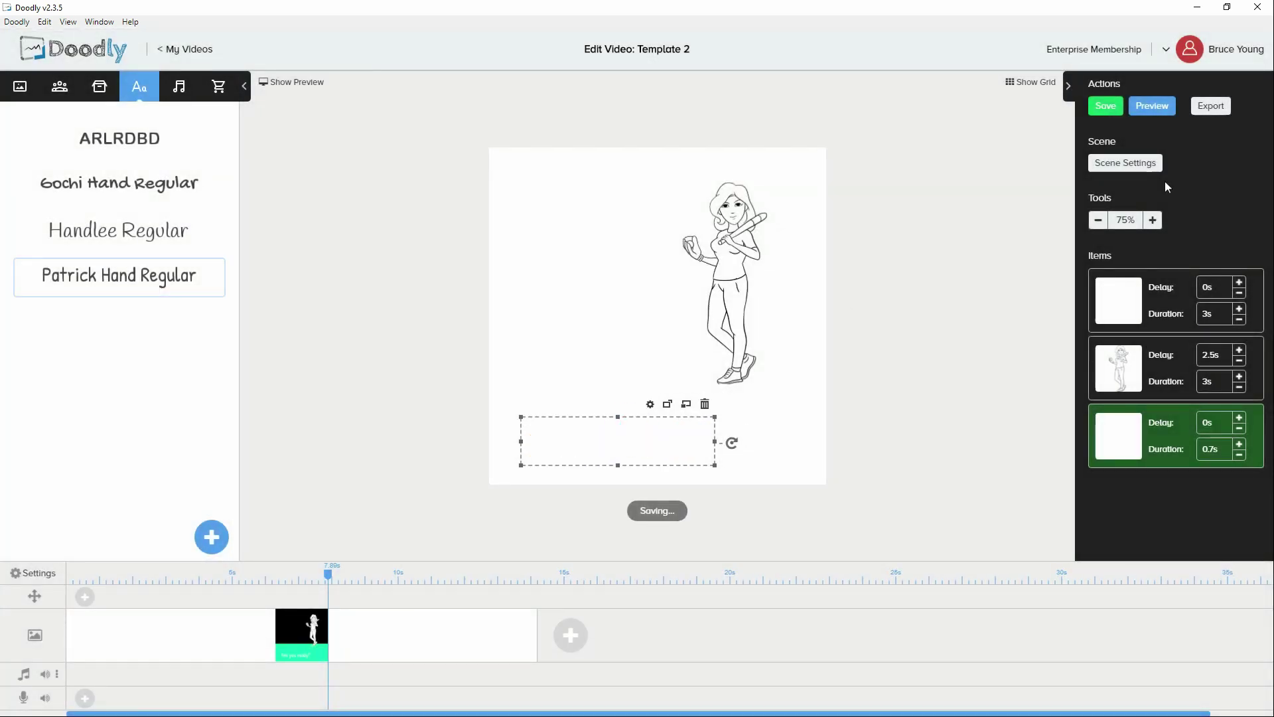
pyautogui.click(1164, 108)
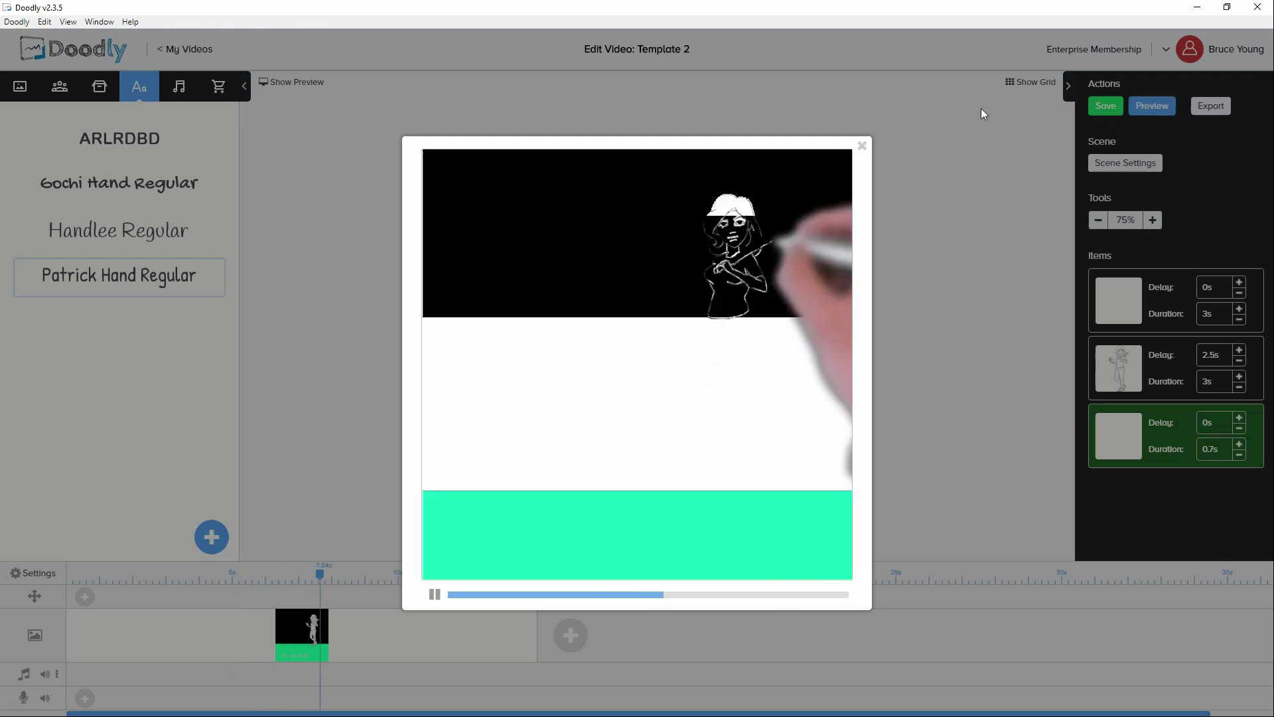
pyautogui.click(861, 147)
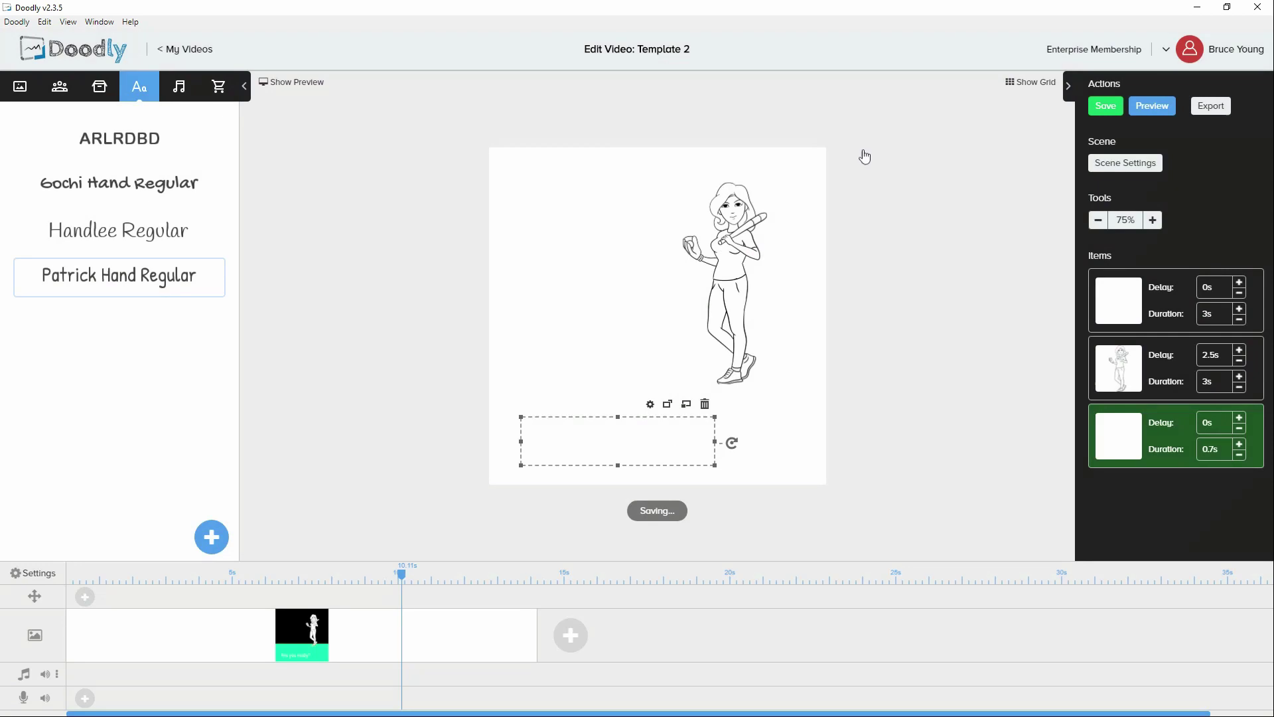
# - Set the white background item's duration to 0.1s and the baseball player's to 3s
pyautogui.click(1212, 316)
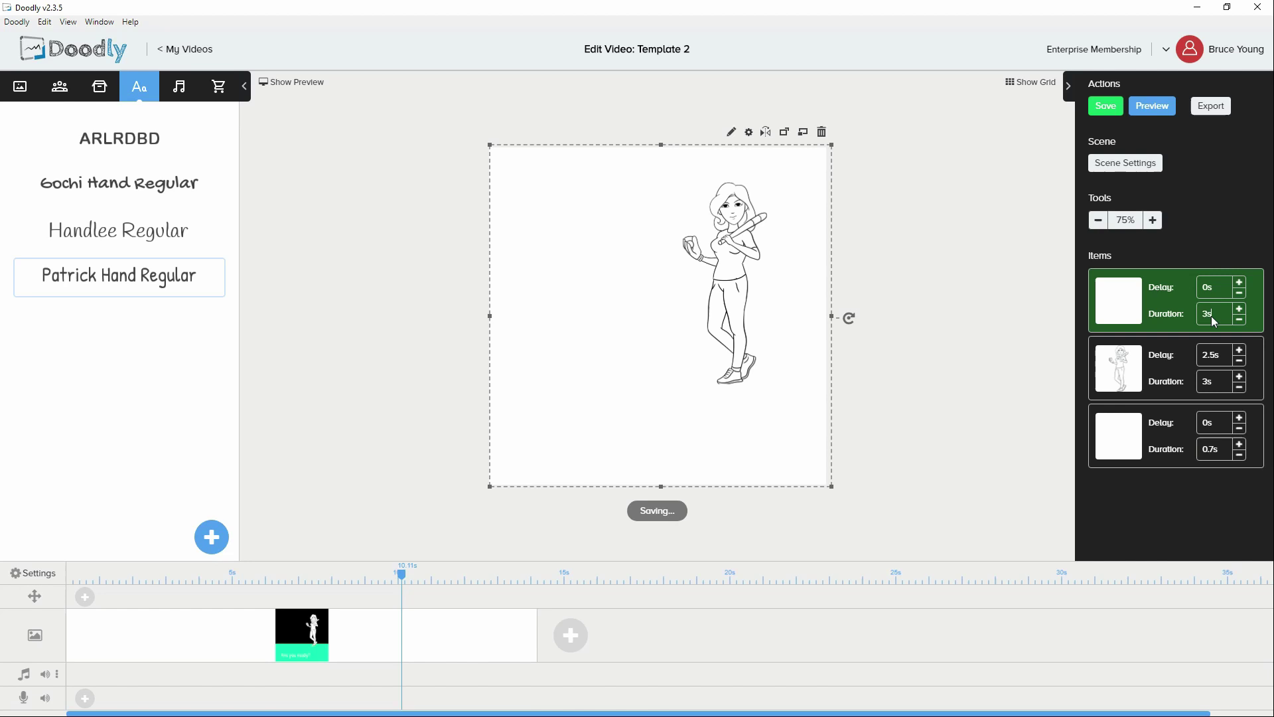
pyautogui.write('3s')
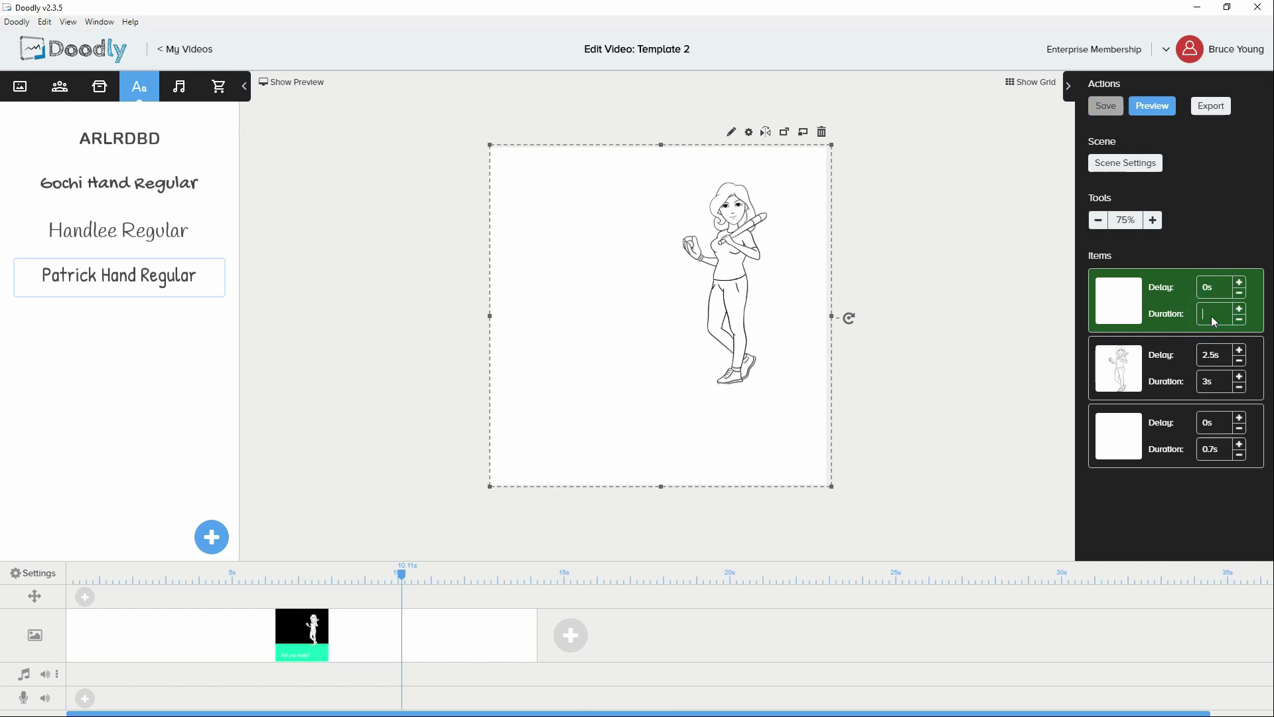
pyautogui.write('0.1s')
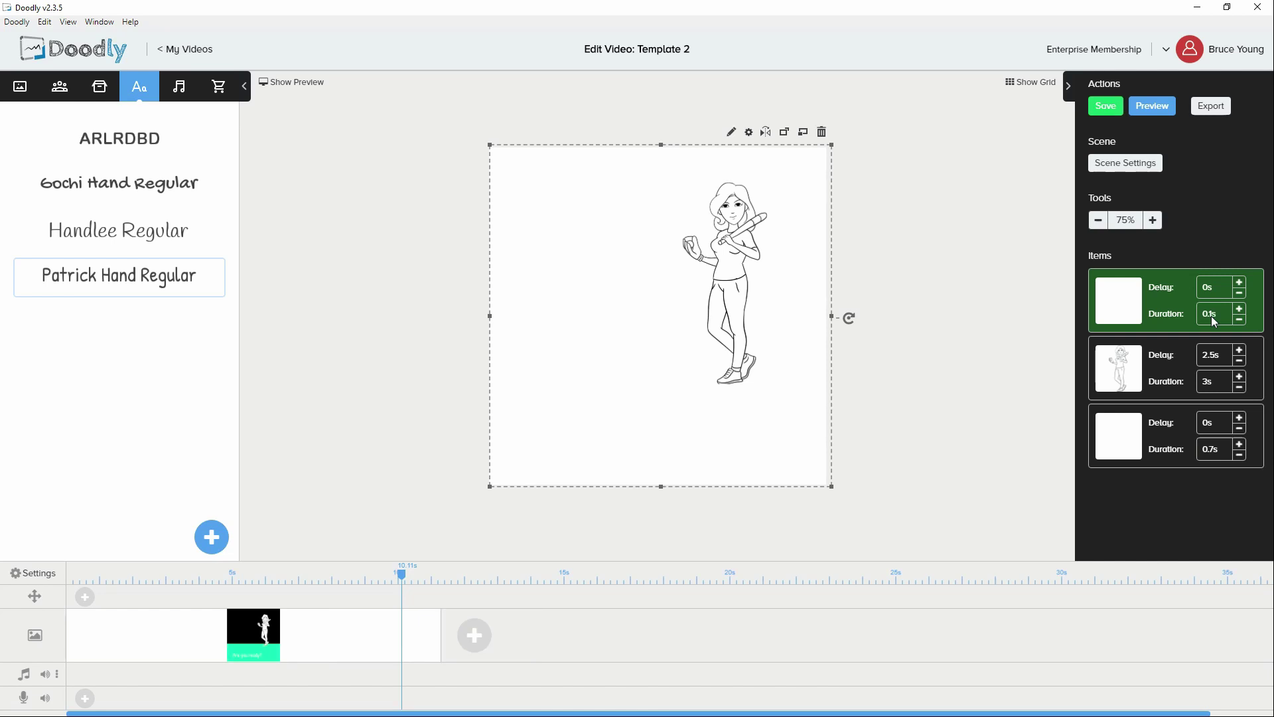
pyautogui.click(1216, 384)
pyautogui.write('0.1')
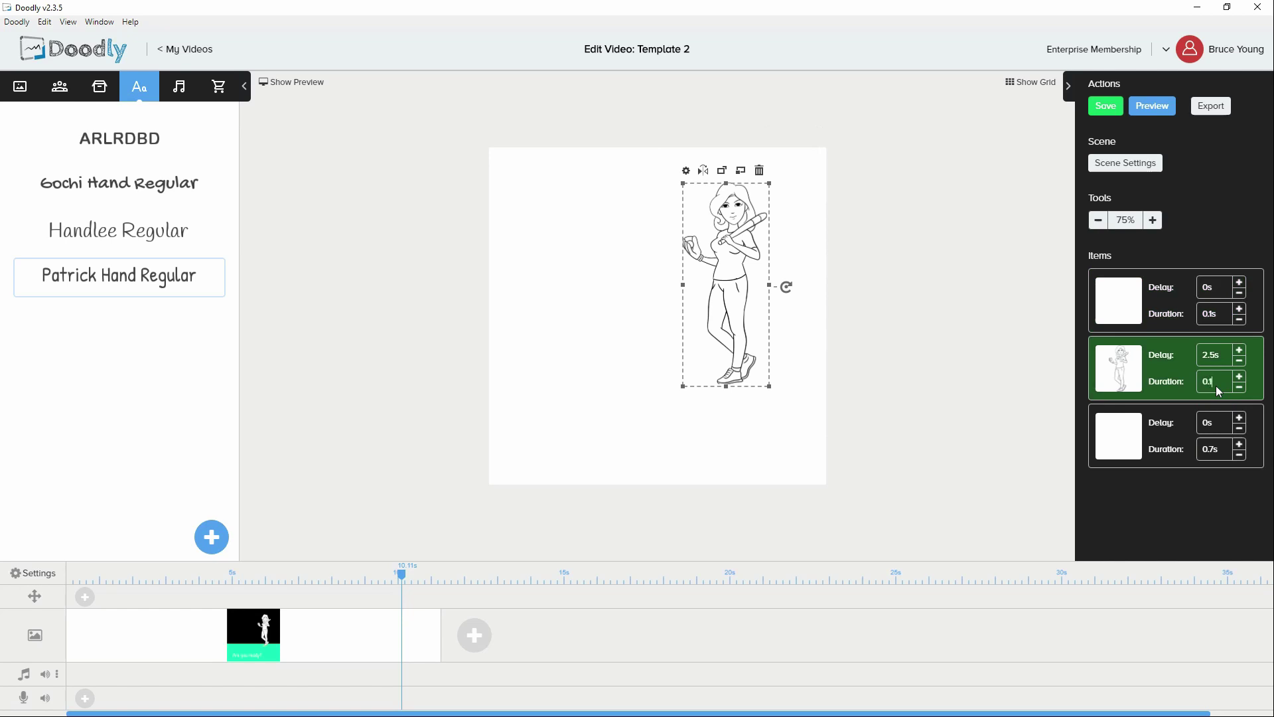
pyautogui.write('s')
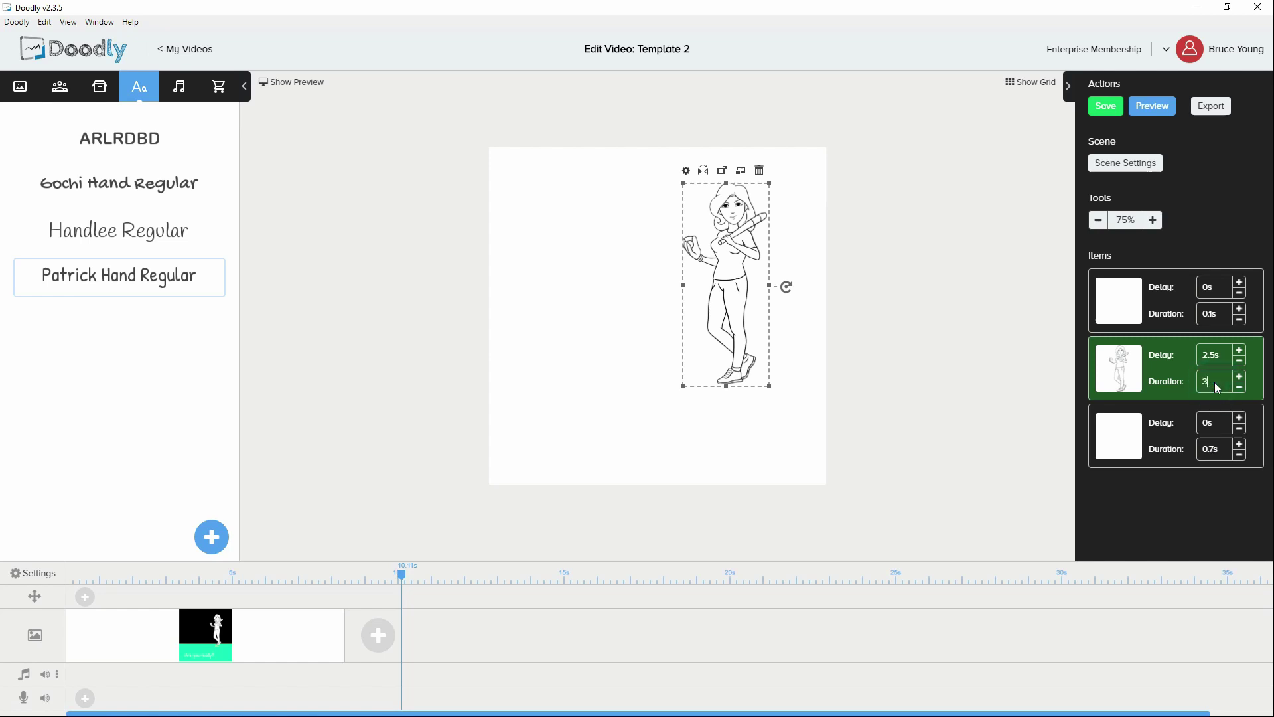
pyautogui.press('Return')
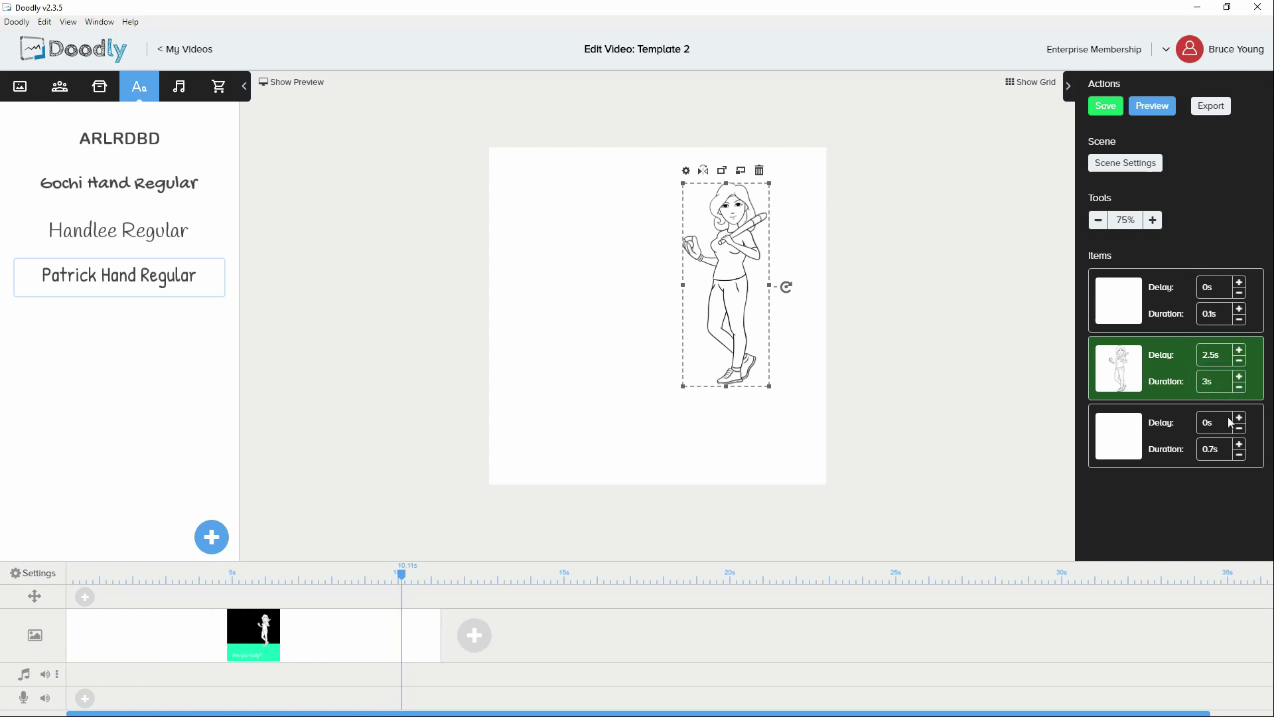
# - Preview the scene animation again and close the playback
pyautogui.click(1152, 107)
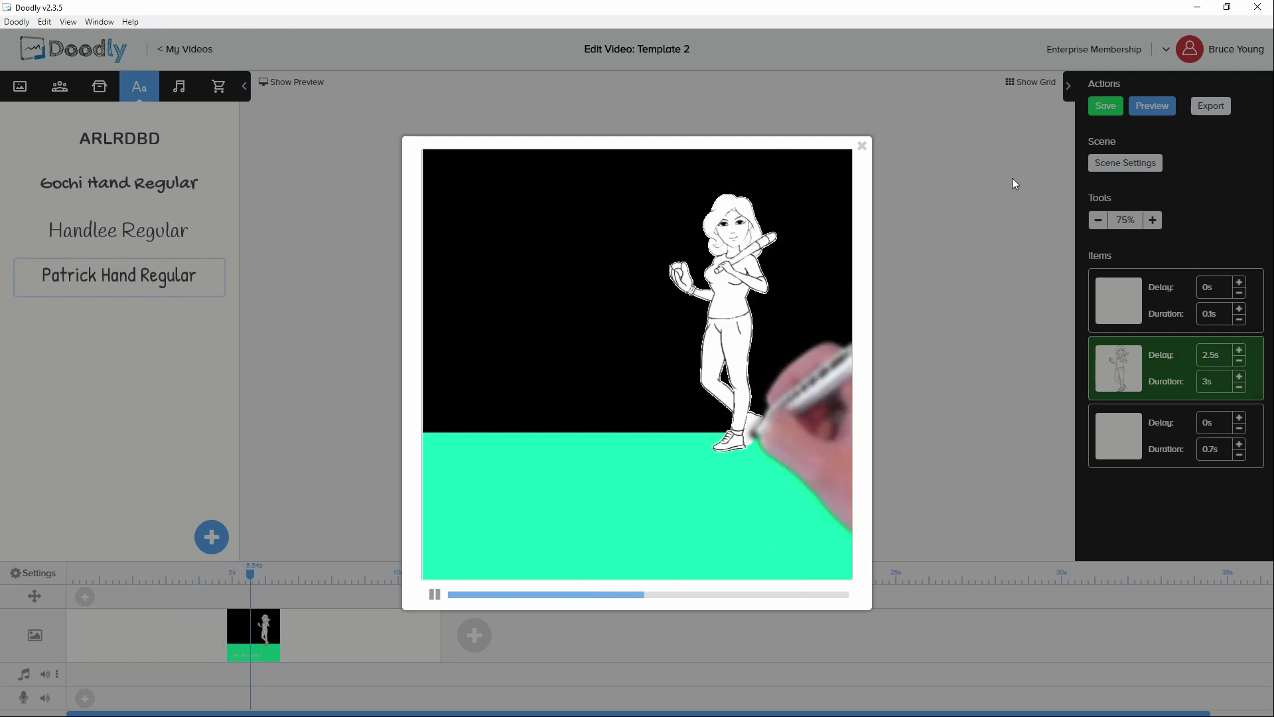
pyautogui.click(863, 145)
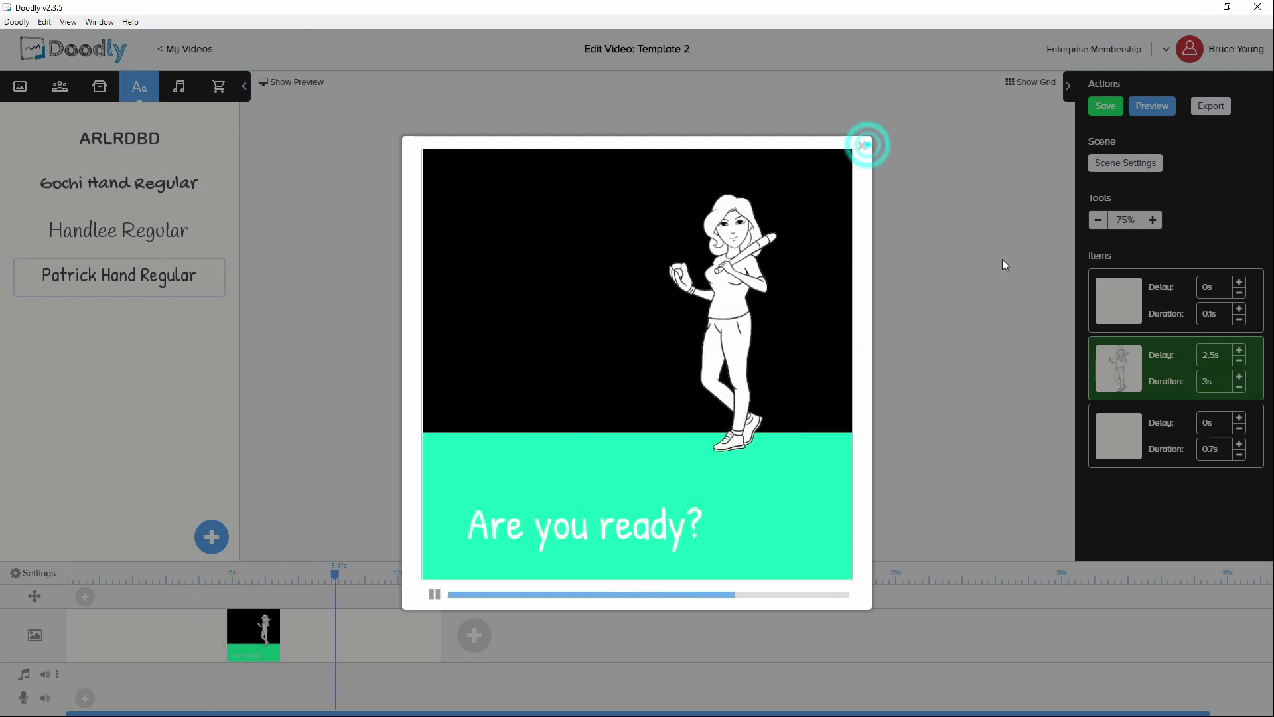
pyautogui.click(863, 146)
# - Switch the video's hand style to NO HAND in the video settings and apply it
pyautogui.click(30, 573)
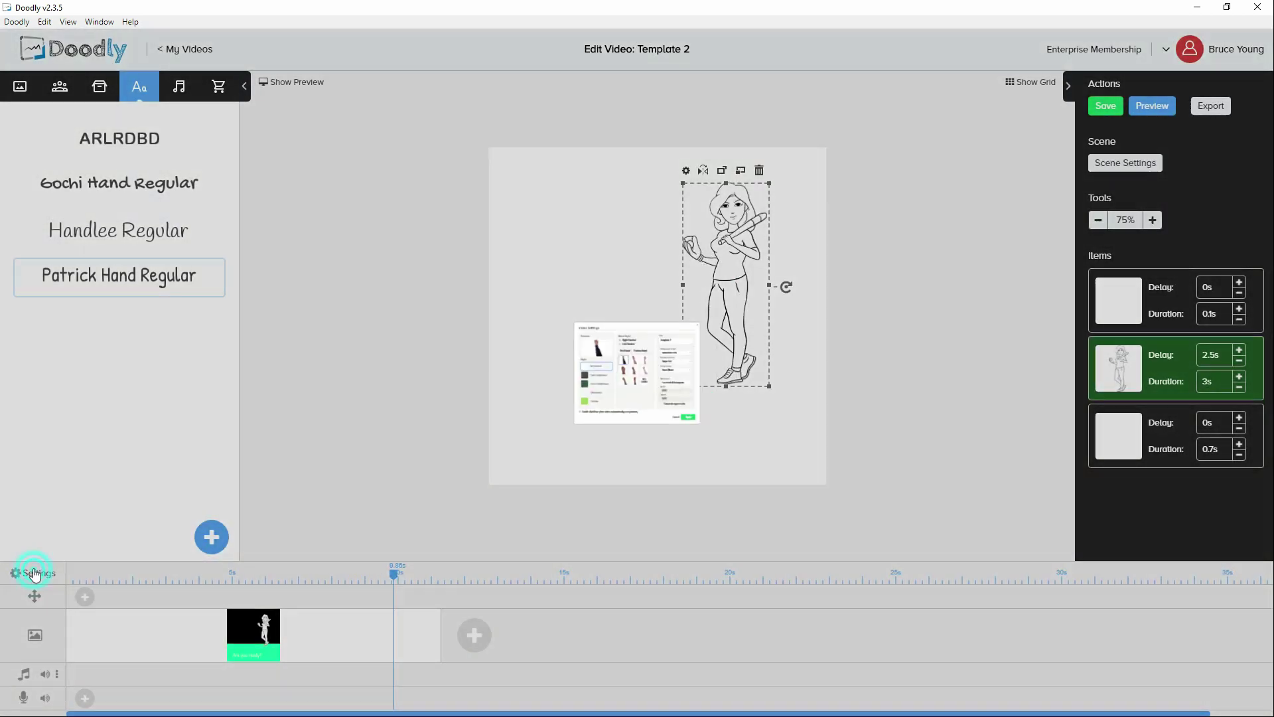
pyautogui.click(669, 407)
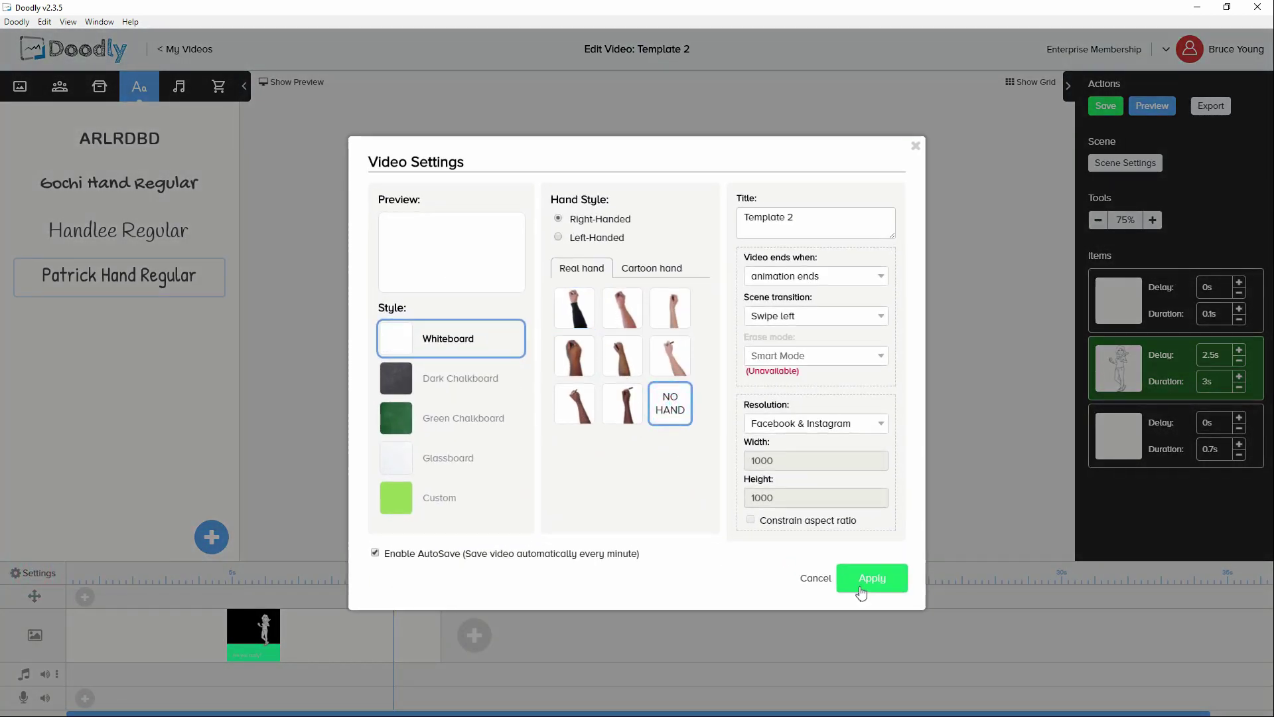
pyautogui.click(866, 579)
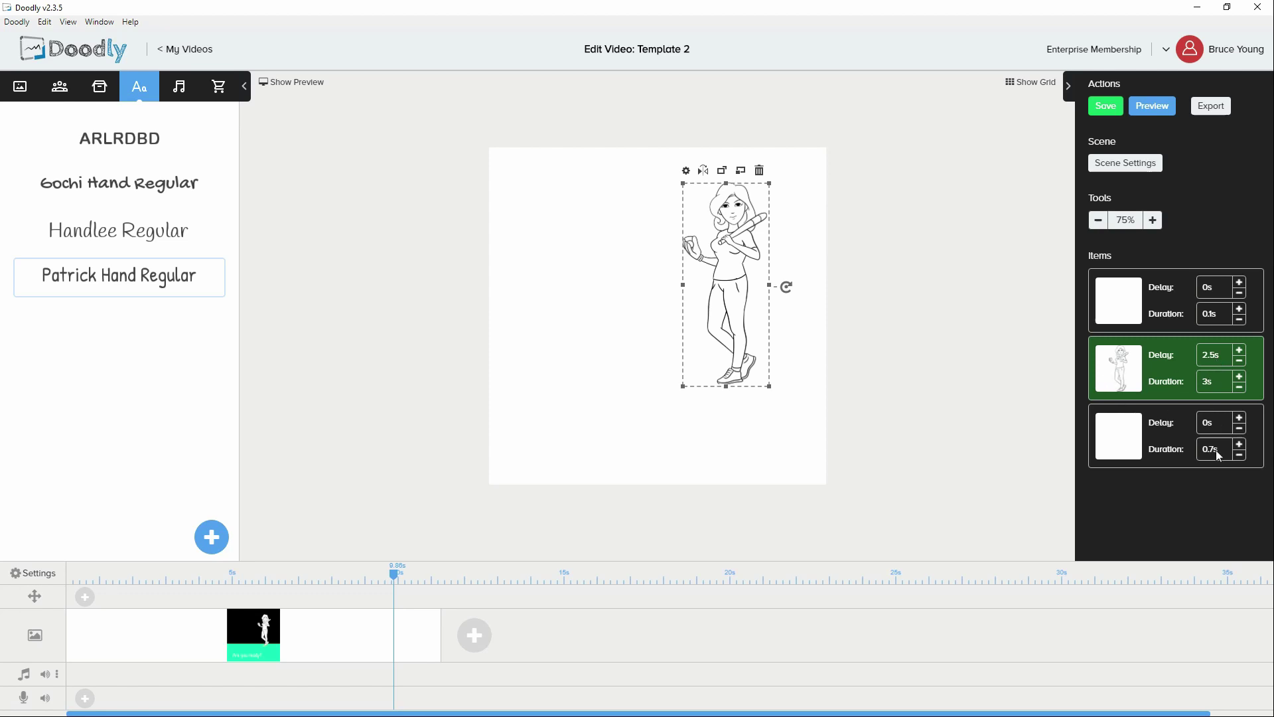
# - Give the 'Are you ready?' text a 0.5s delay and preview the scene
pyautogui.click(1210, 422)
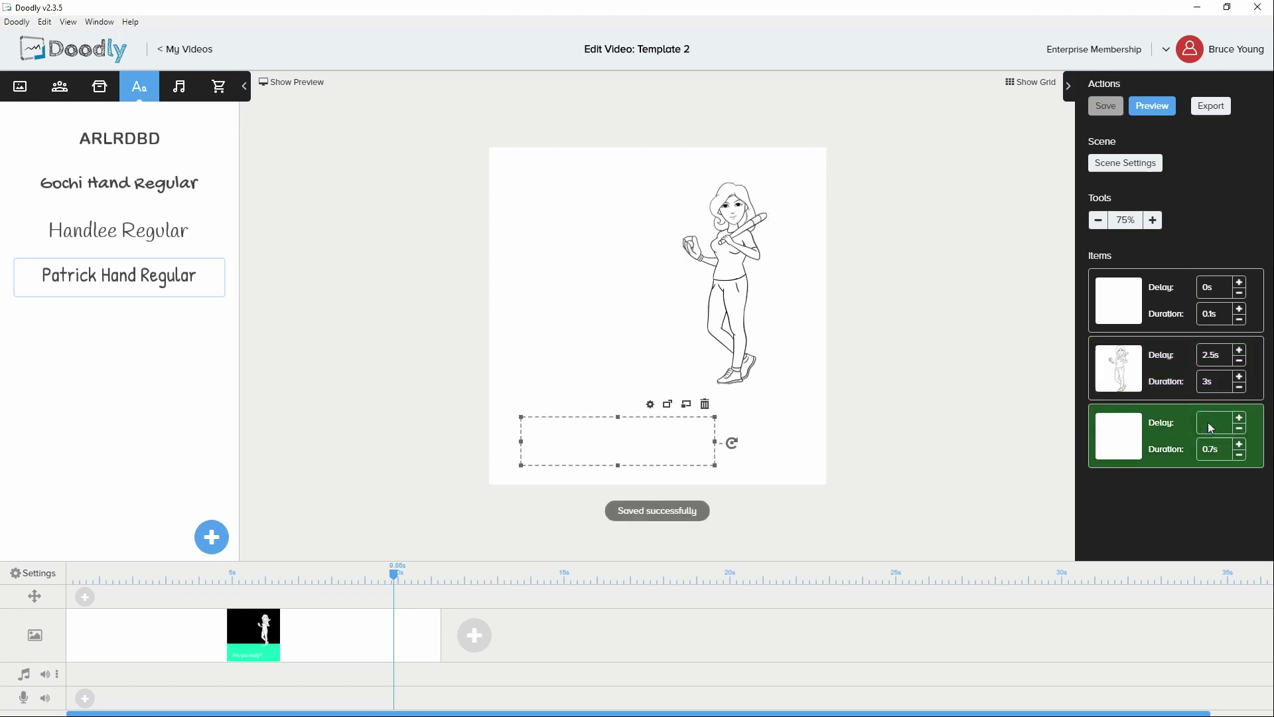
pyautogui.write('.5s')
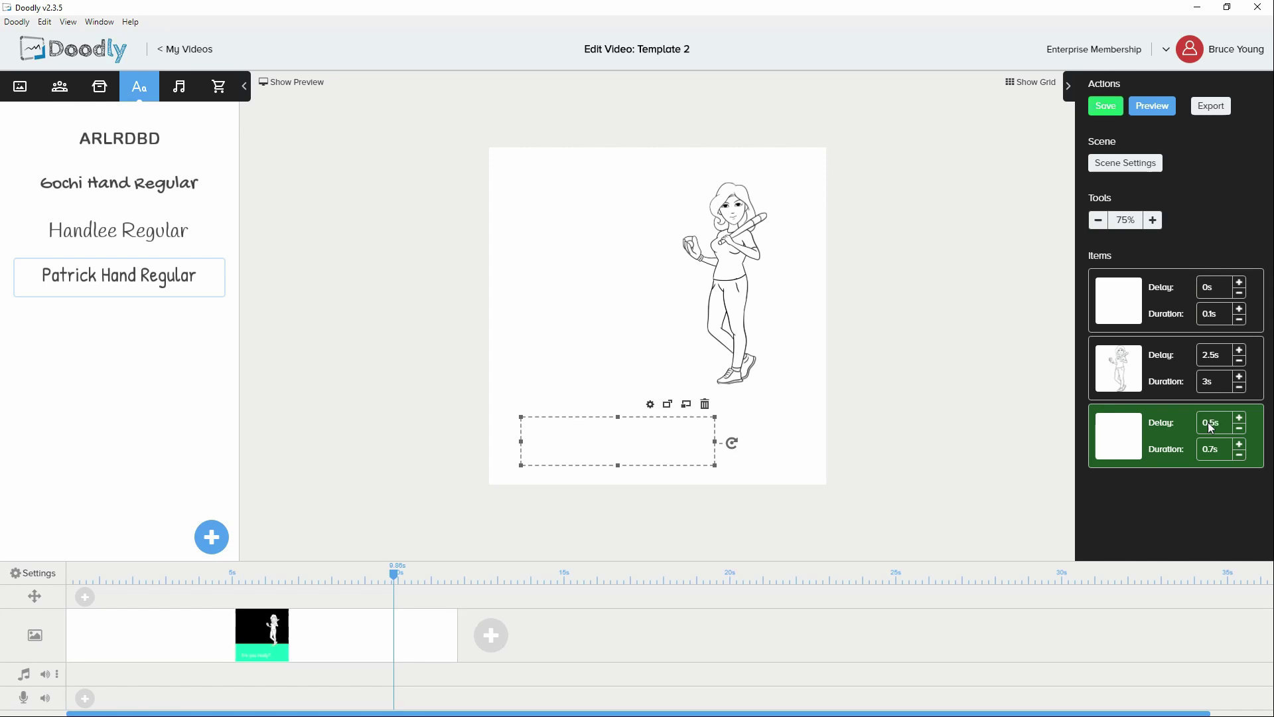
pyautogui.click(1154, 106)
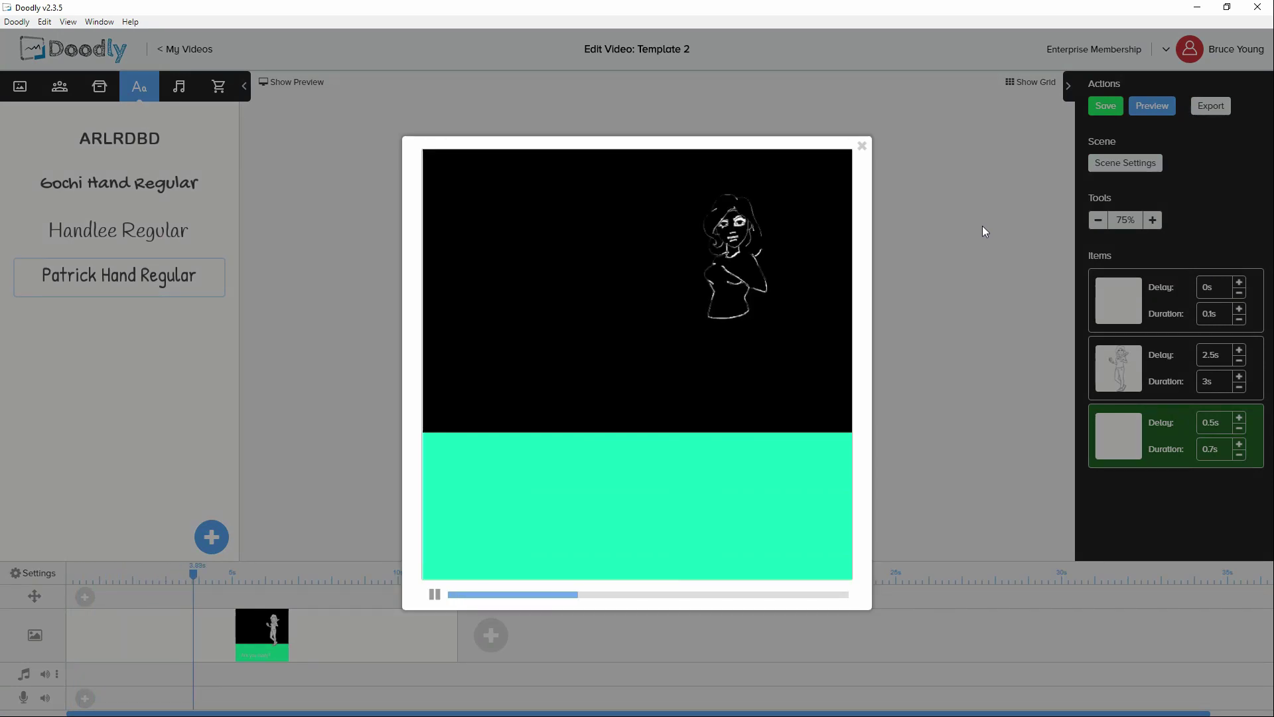
pyautogui.click(863, 148)
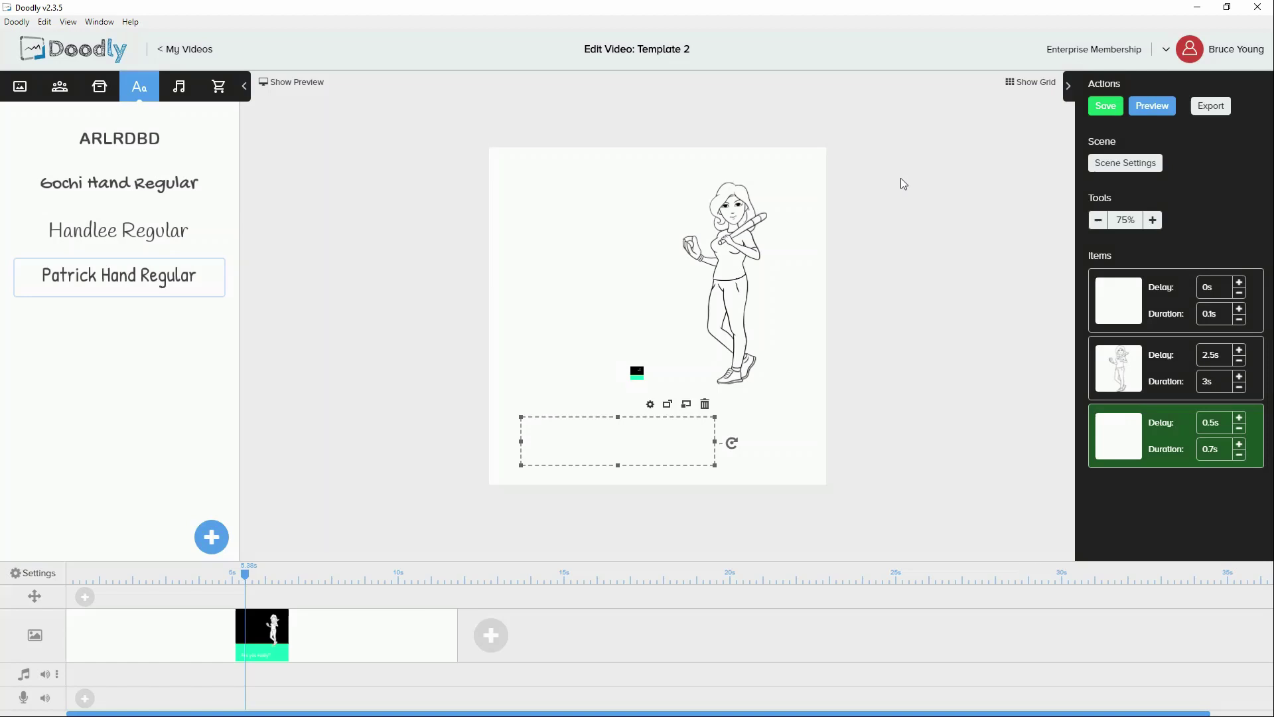
# - Set the woman character's drawing duration to 0.1s and preview the result
pyautogui.click(1206, 382)
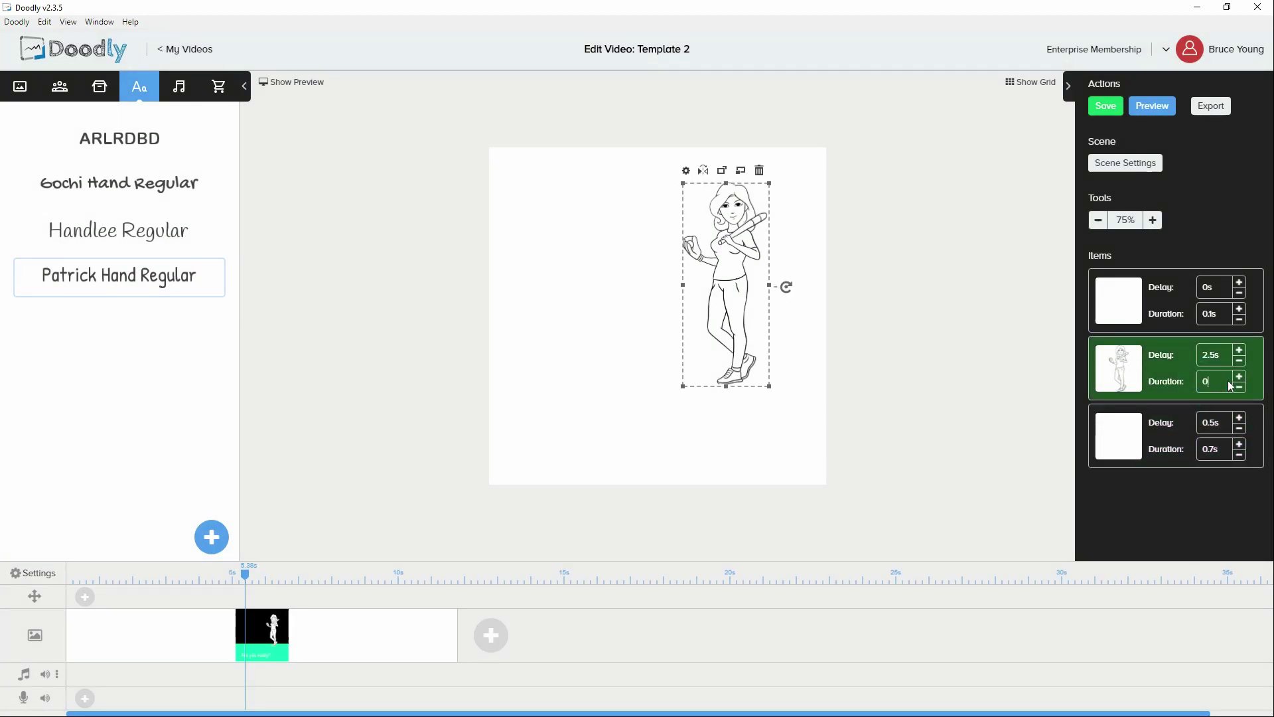
pyautogui.write('0.1')
pyautogui.press('Return')
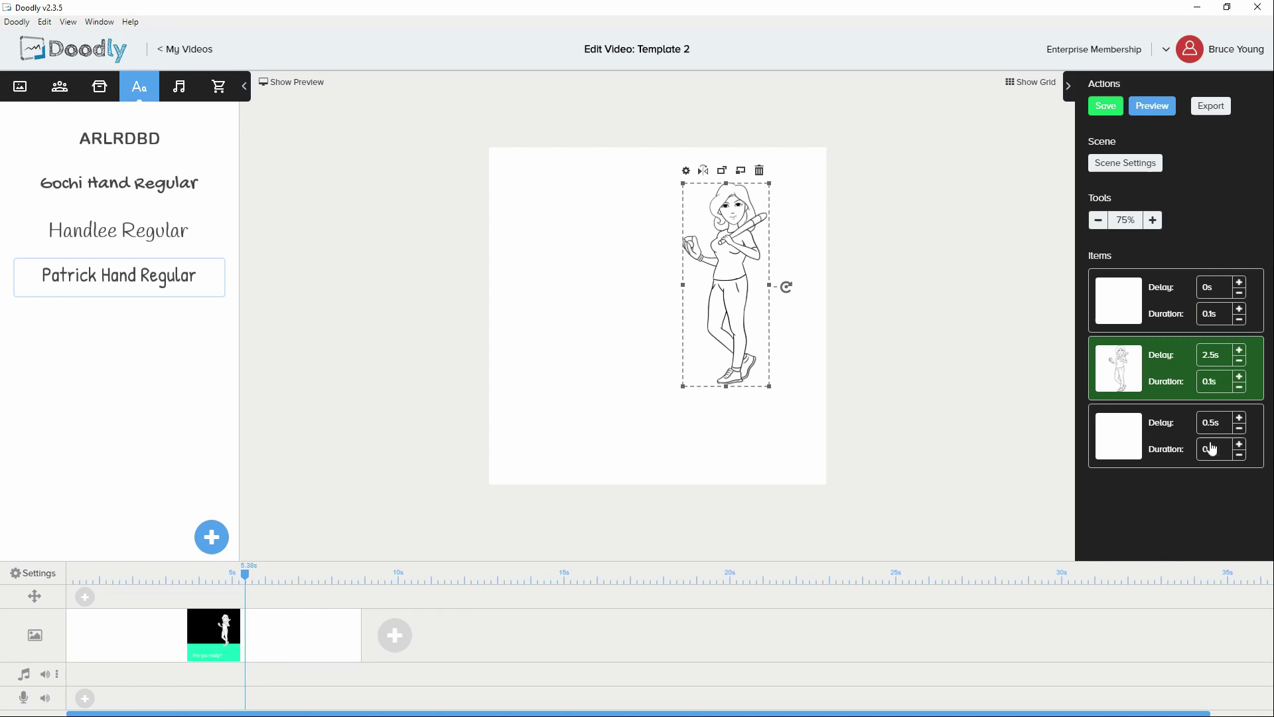
pyautogui.click(1146, 106)
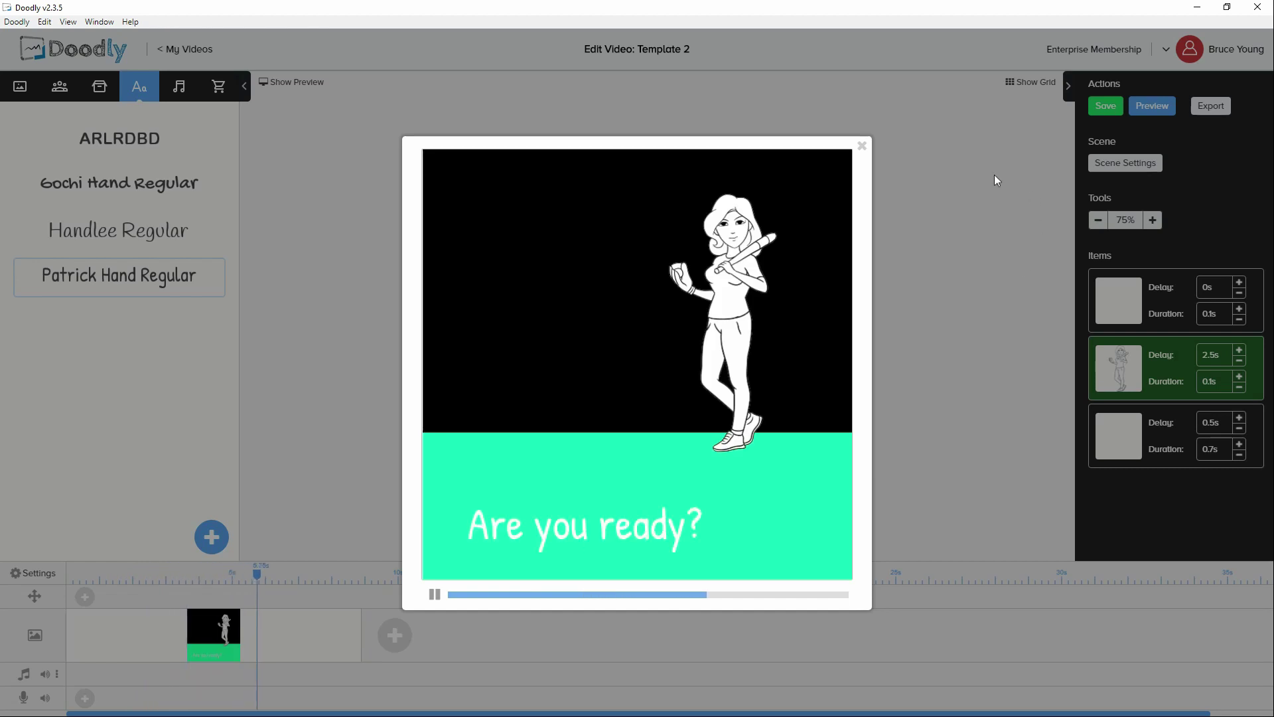
pyautogui.click(863, 144)
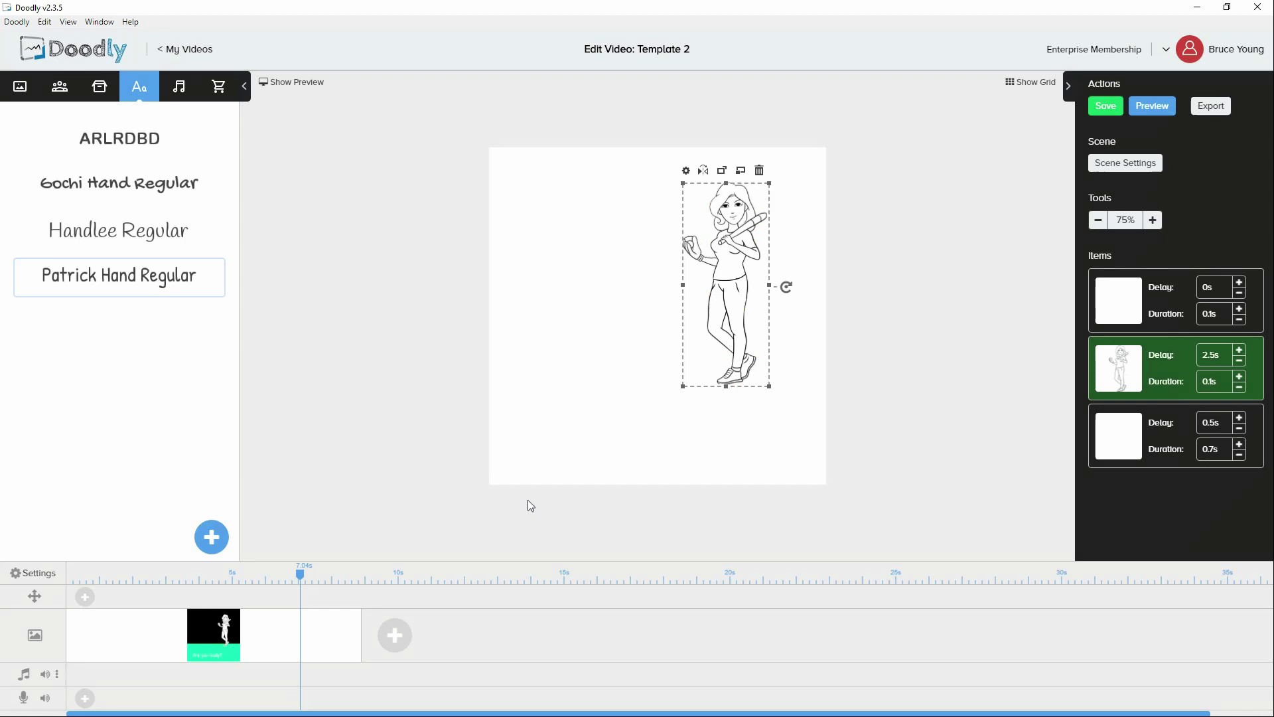
pyautogui.click(611, 435)
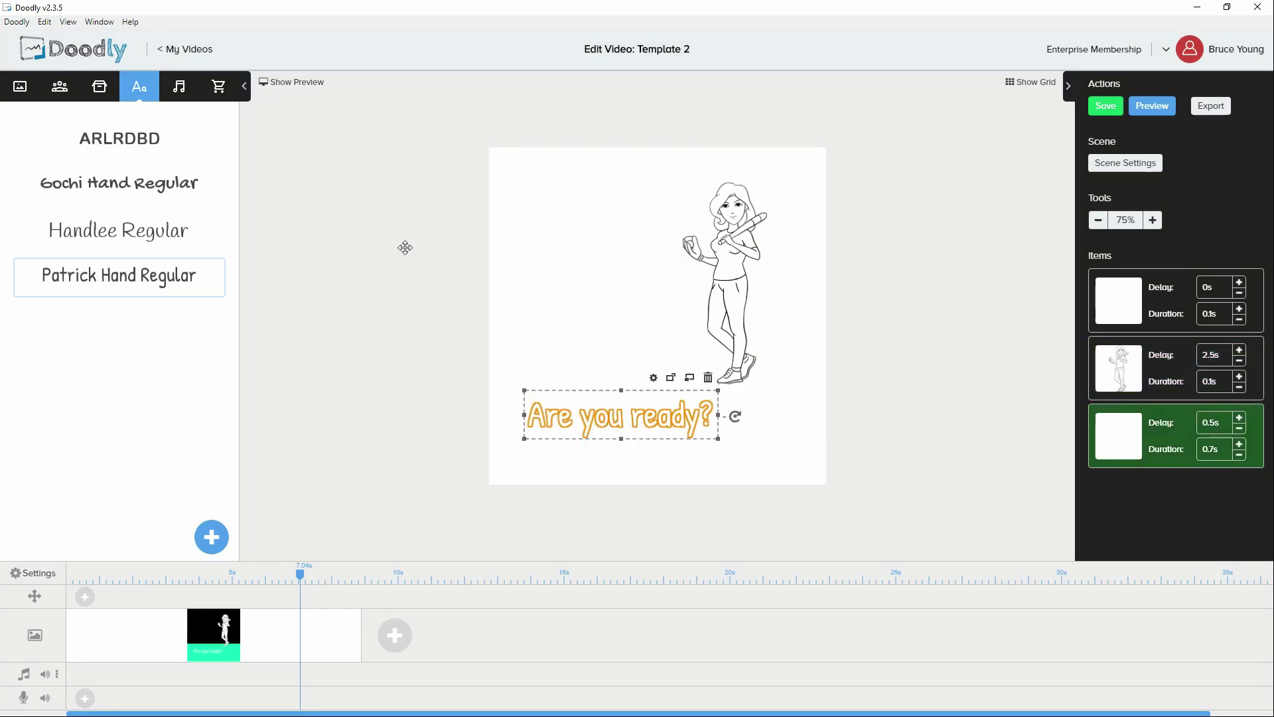
# - Search the Characters library for 'baseball' players
pyautogui.click(69, 93)
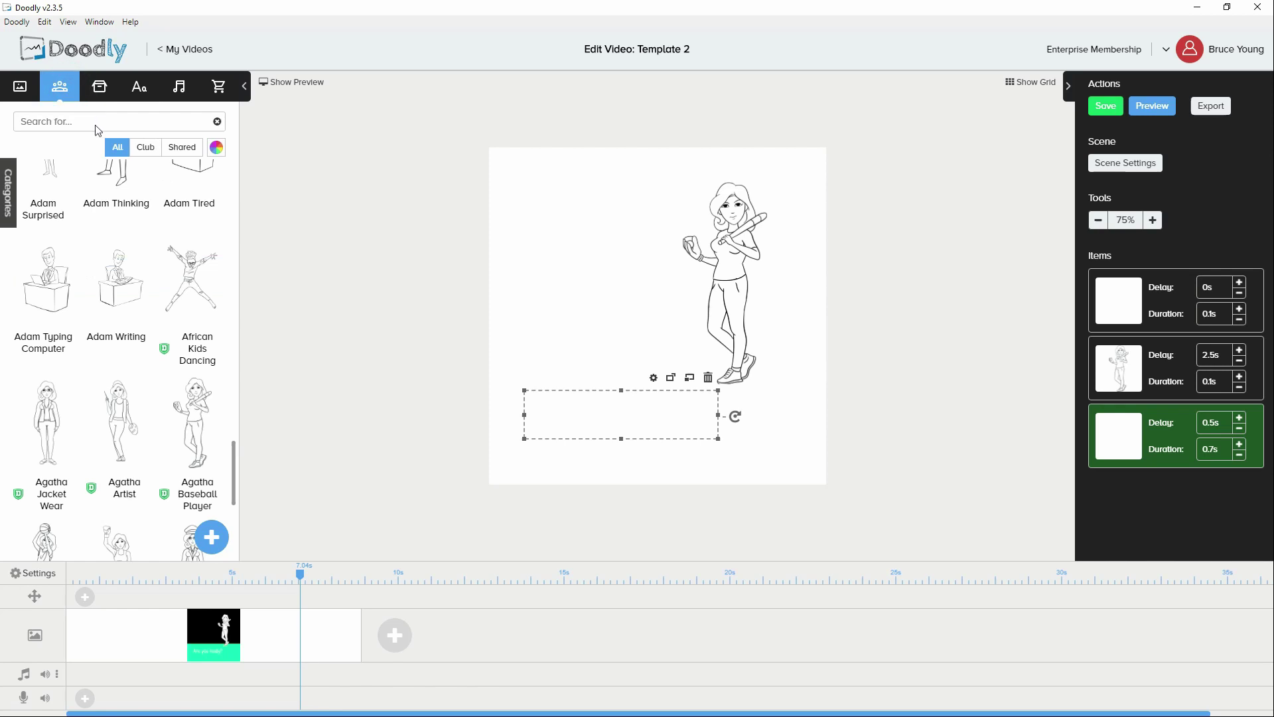
pyautogui.click(95, 125)
pyautogui.write('baseball')
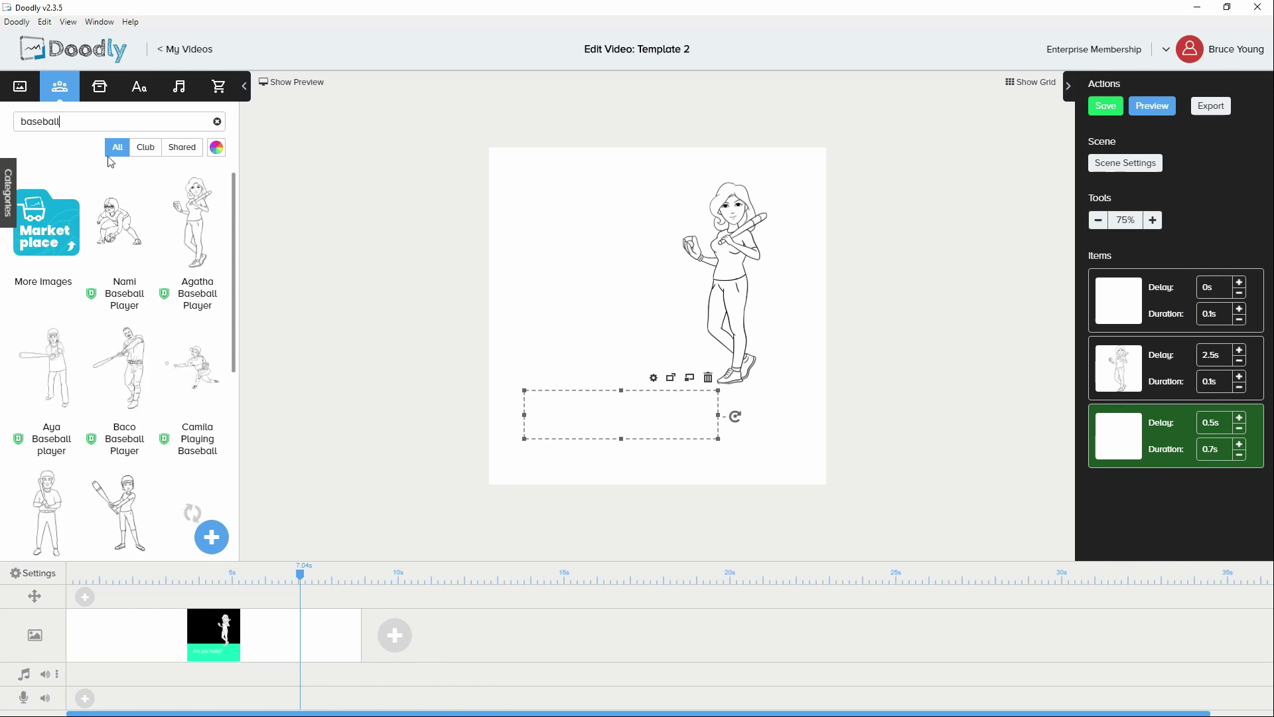
# - Drag the baseball batter onto the canvas, left of the woman
pyautogui.click(122, 496)
pyautogui.moveTo(150, 492); pyautogui.dragTo(616, 300)
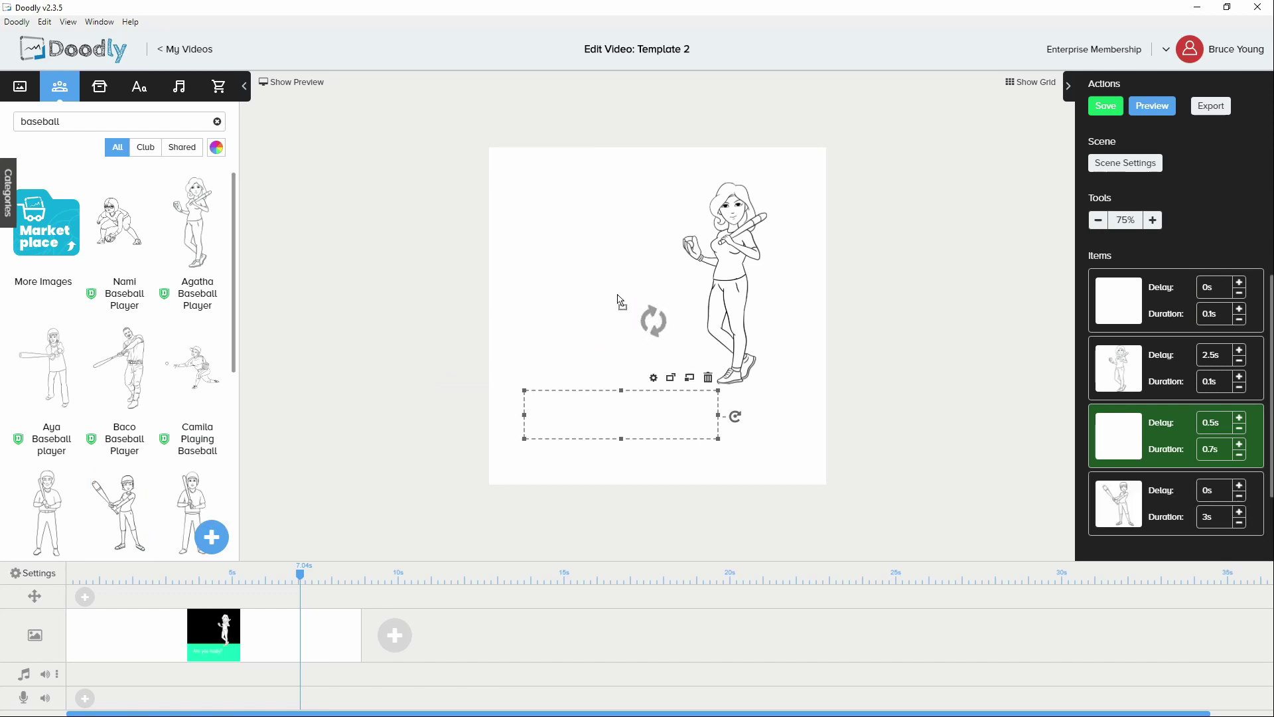
pyautogui.moveTo(628, 306); pyautogui.dragTo(601, 290)
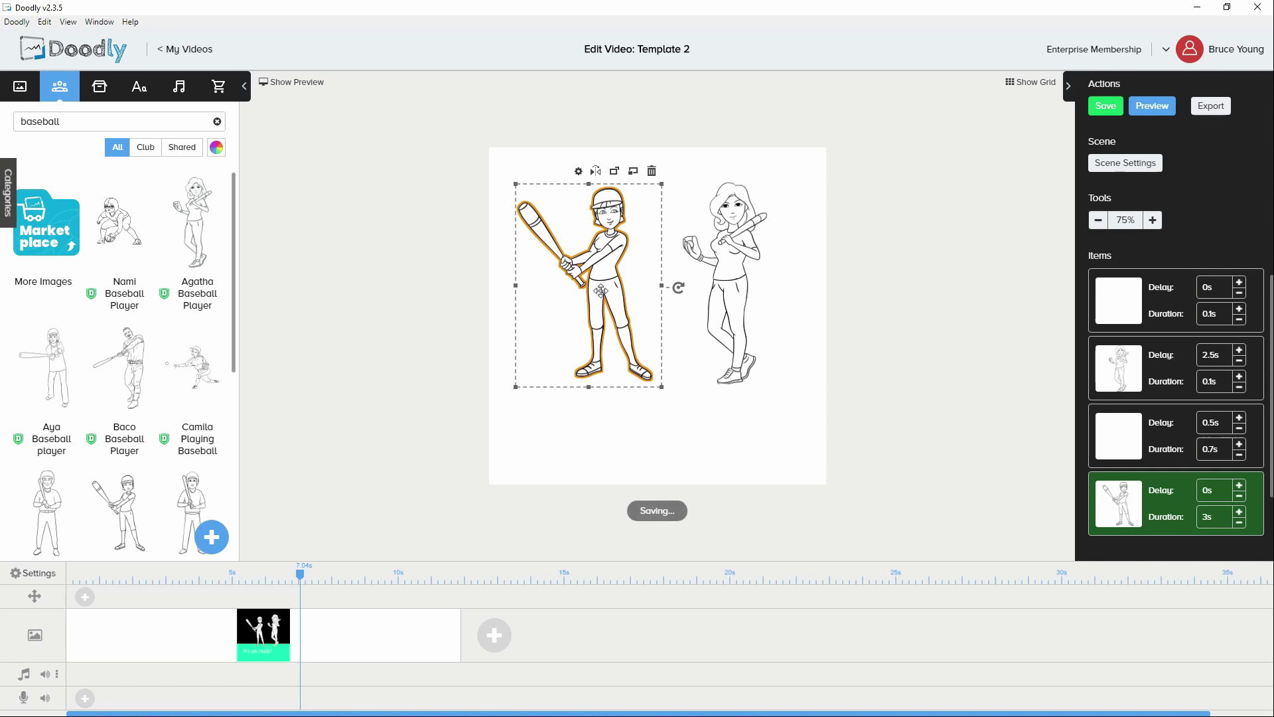
# - Enlarge the woman character and nudge her slightly upward
pyautogui.click(730, 286)
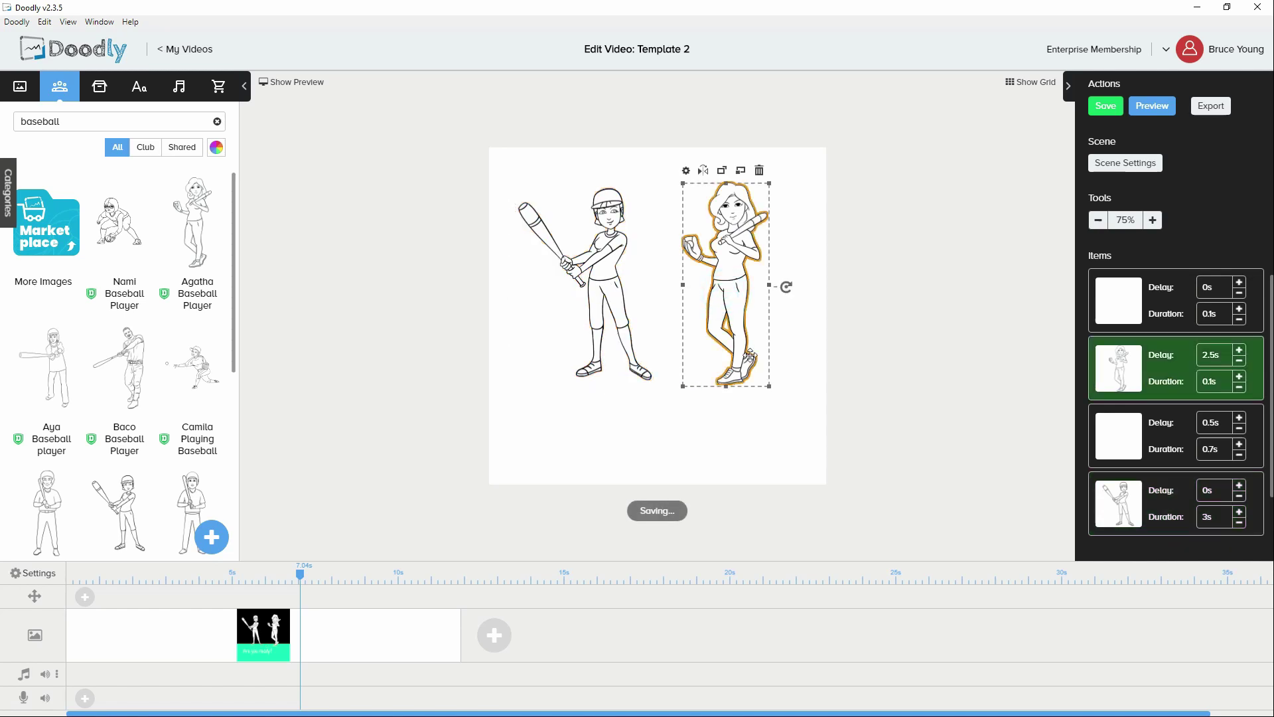
pyautogui.moveTo(768, 390); pyautogui.dragTo(796, 449)
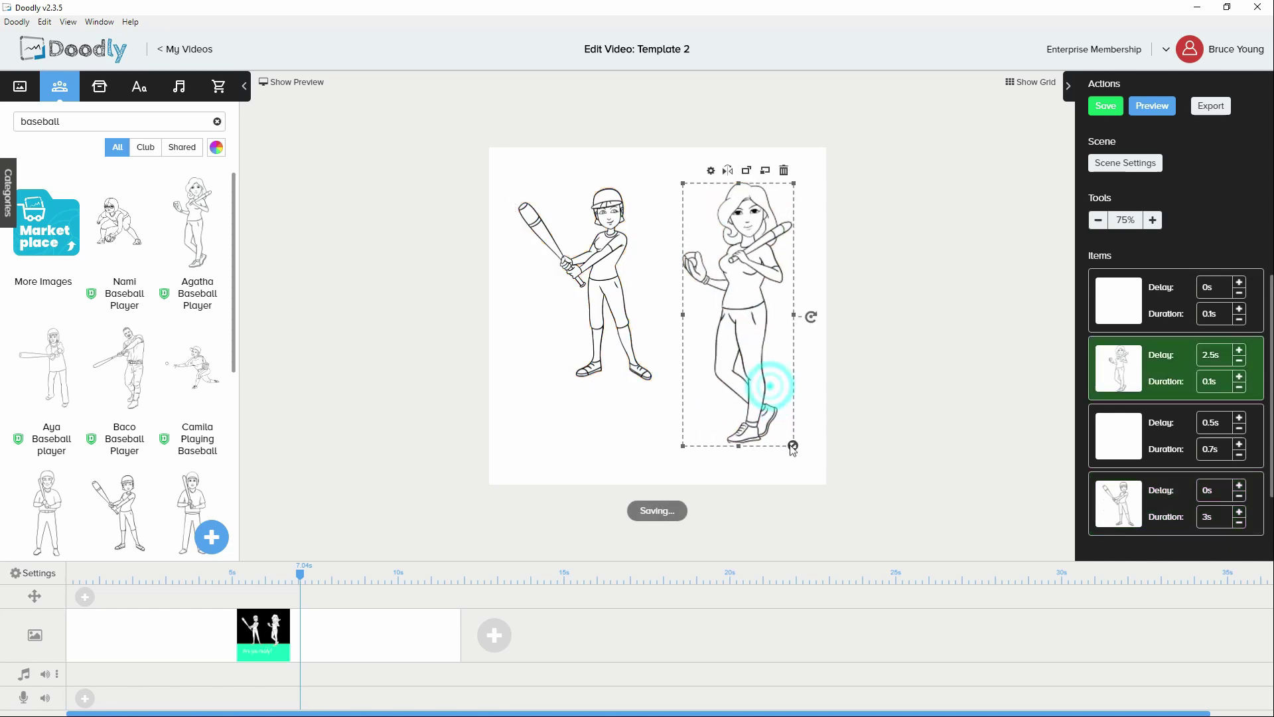
pyautogui.click(747, 313)
pyautogui.moveTo(747, 313); pyautogui.dragTo(752, 296)
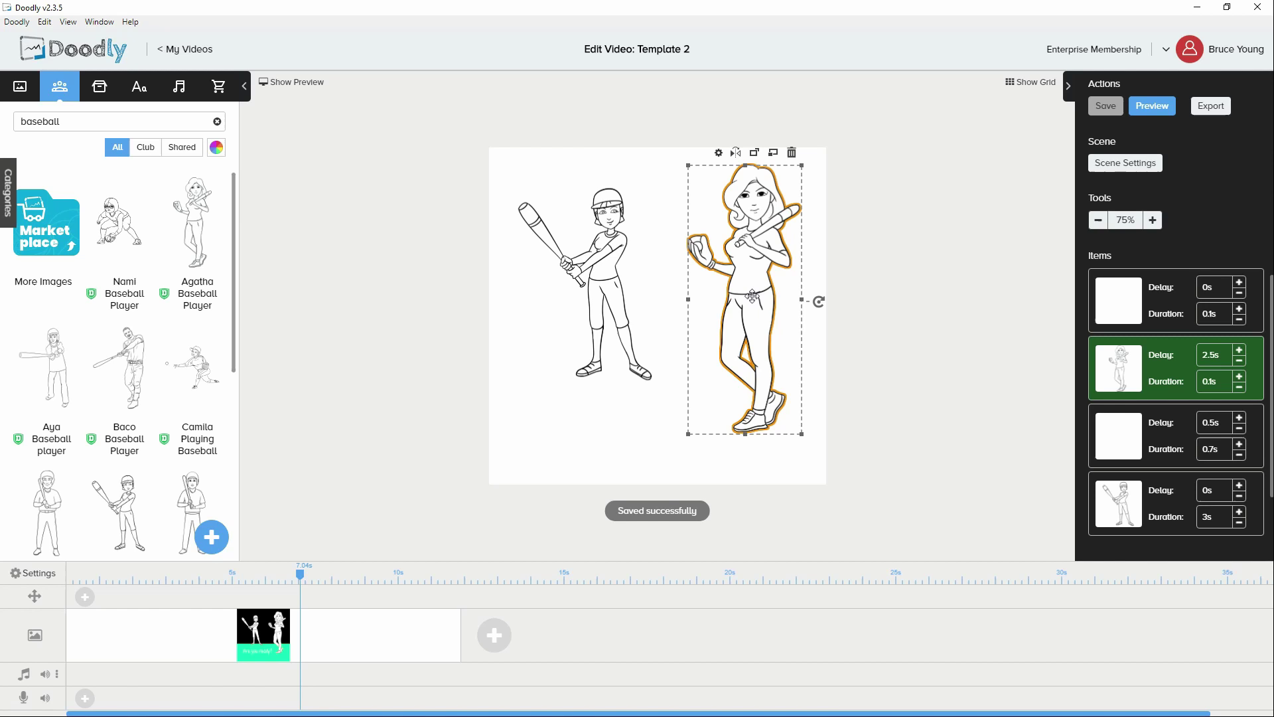
# - Shrink the batter and move it further left into position
pyautogui.click(628, 281)
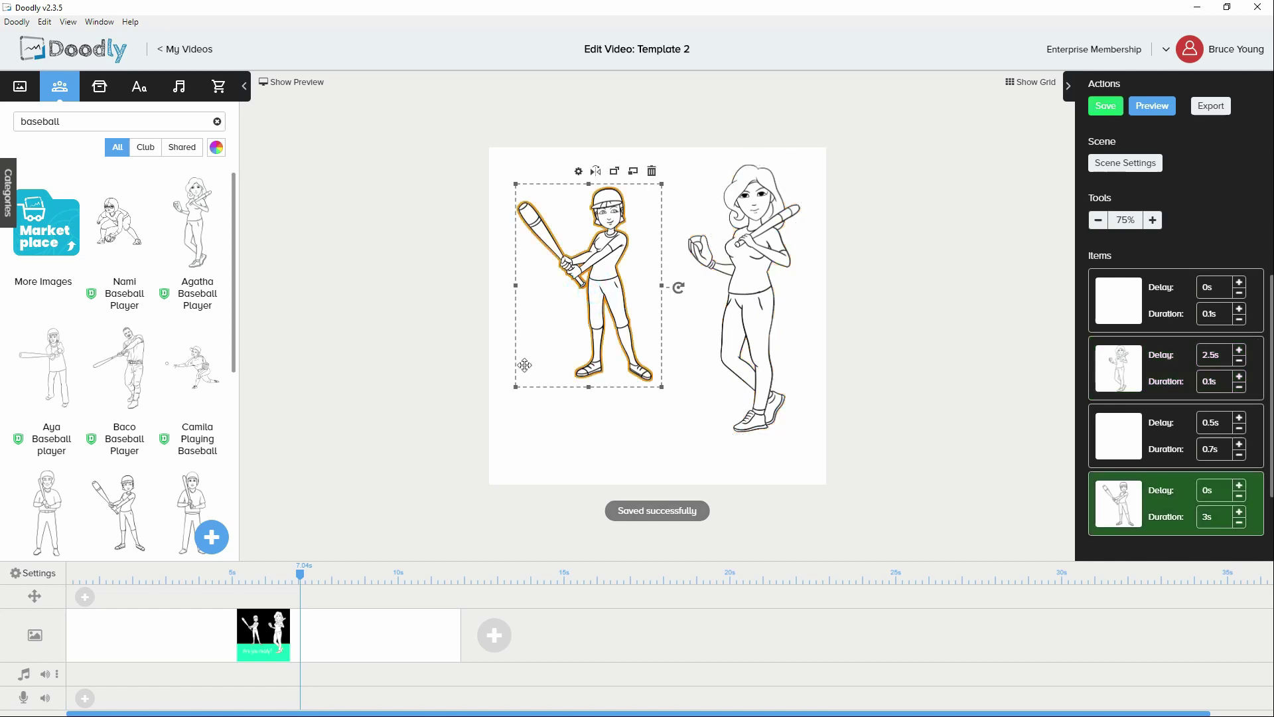
pyautogui.moveTo(515, 395); pyautogui.dragTo(535, 368)
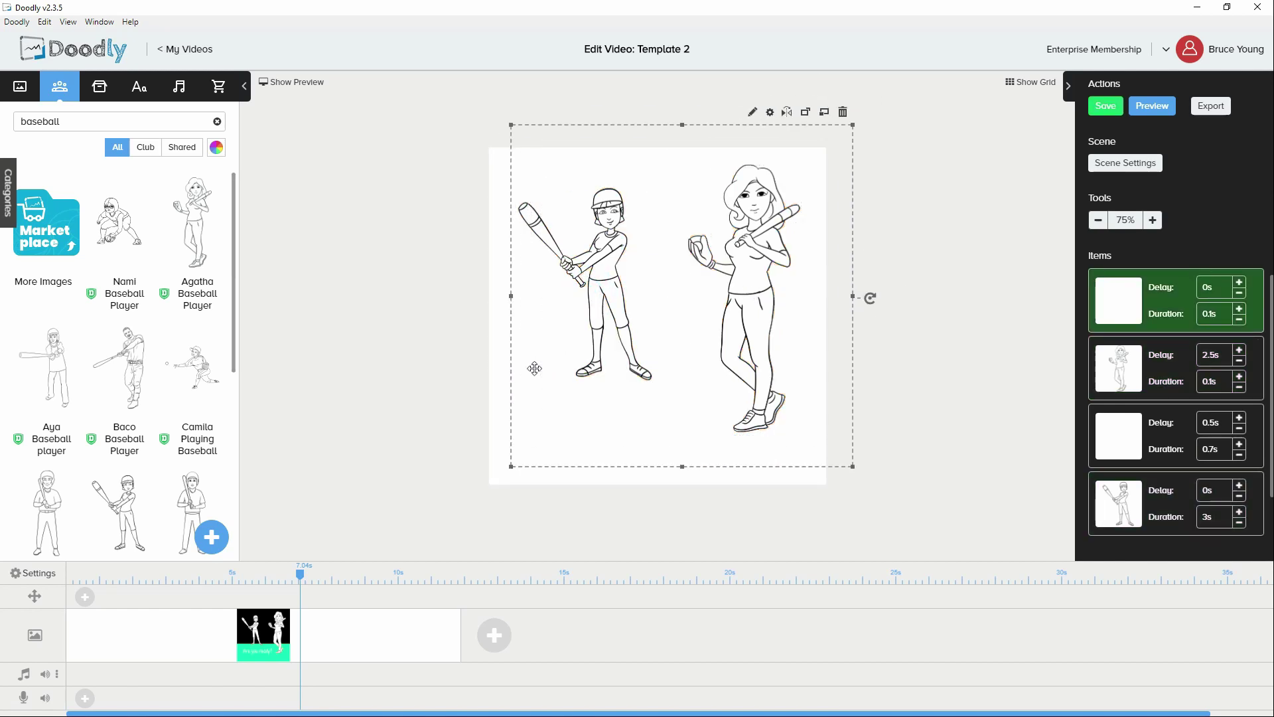
pyautogui.click(584, 300)
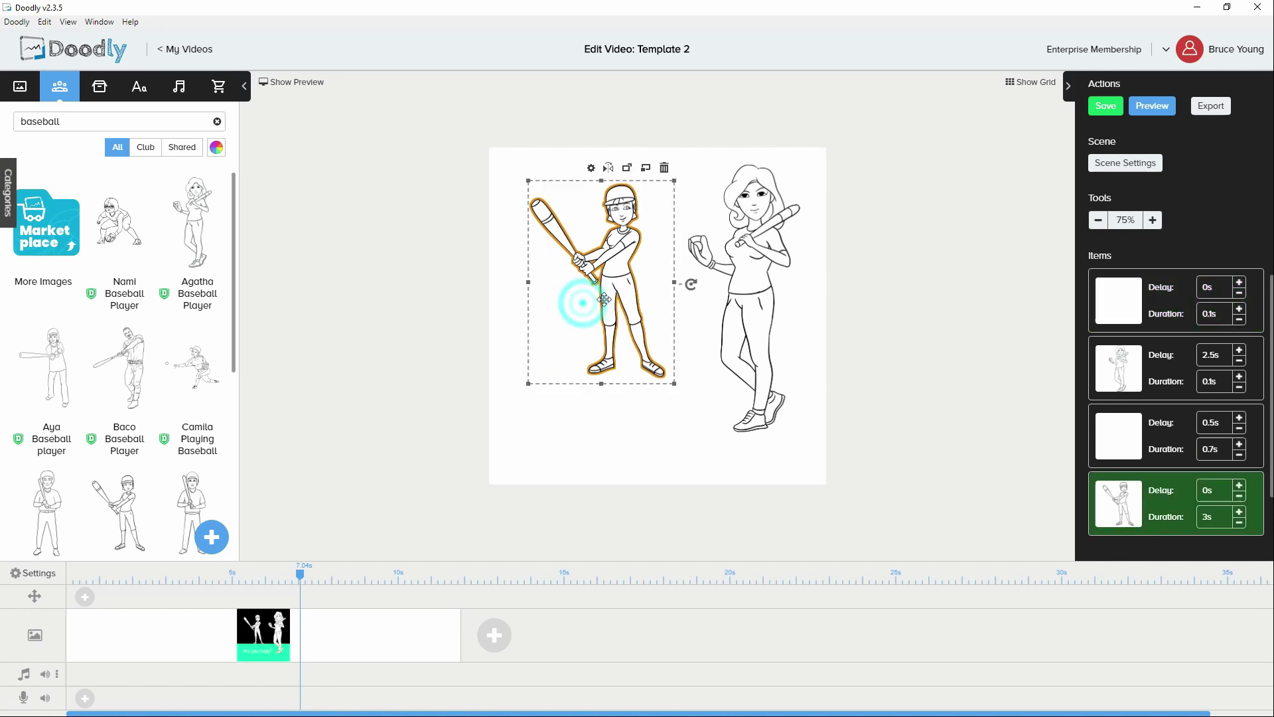
pyautogui.moveTo(530, 390); pyautogui.dragTo(608, 340)
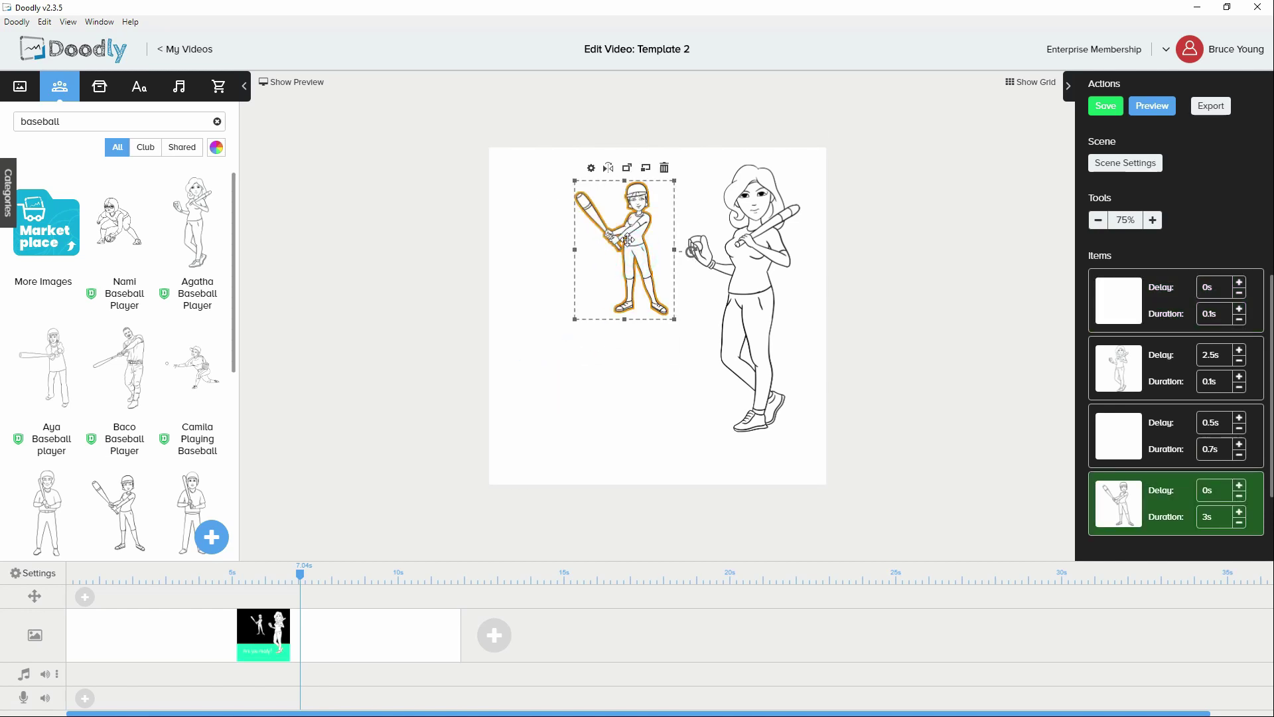
pyautogui.moveTo(626, 239); pyautogui.dragTo(582, 241)
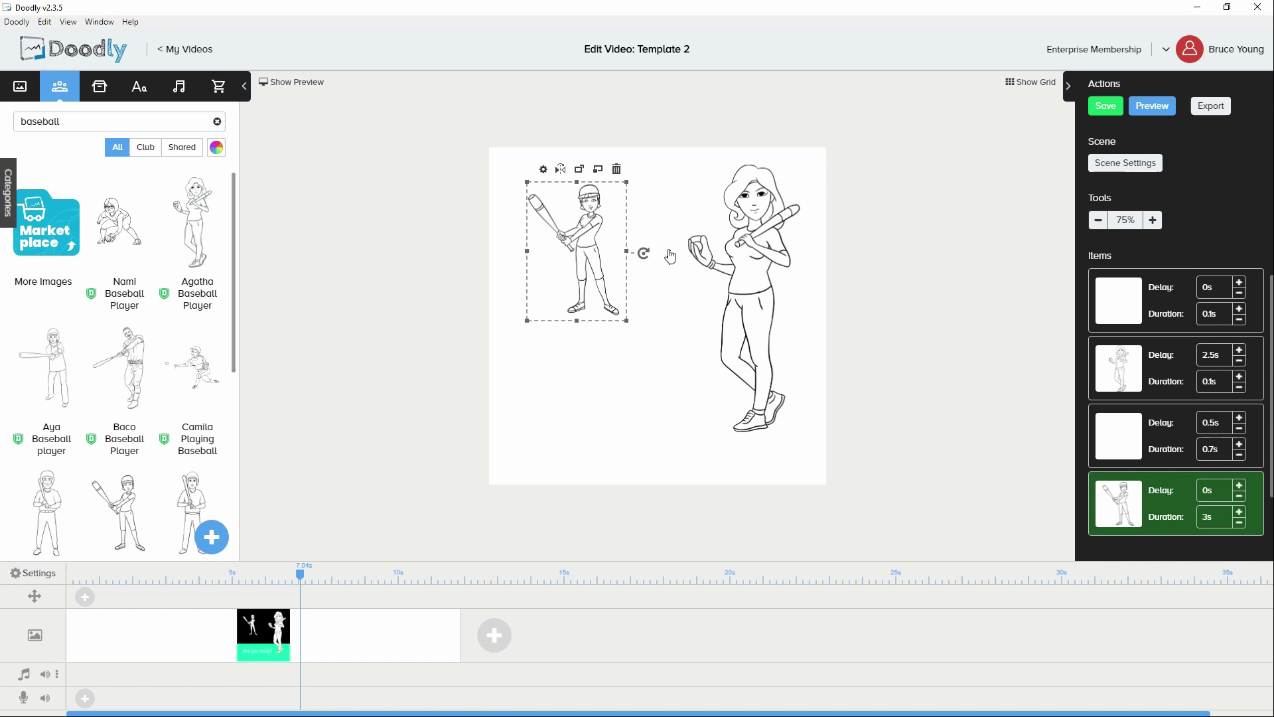
pyautogui.moveTo(590, 249); pyautogui.dragTo(596, 254)
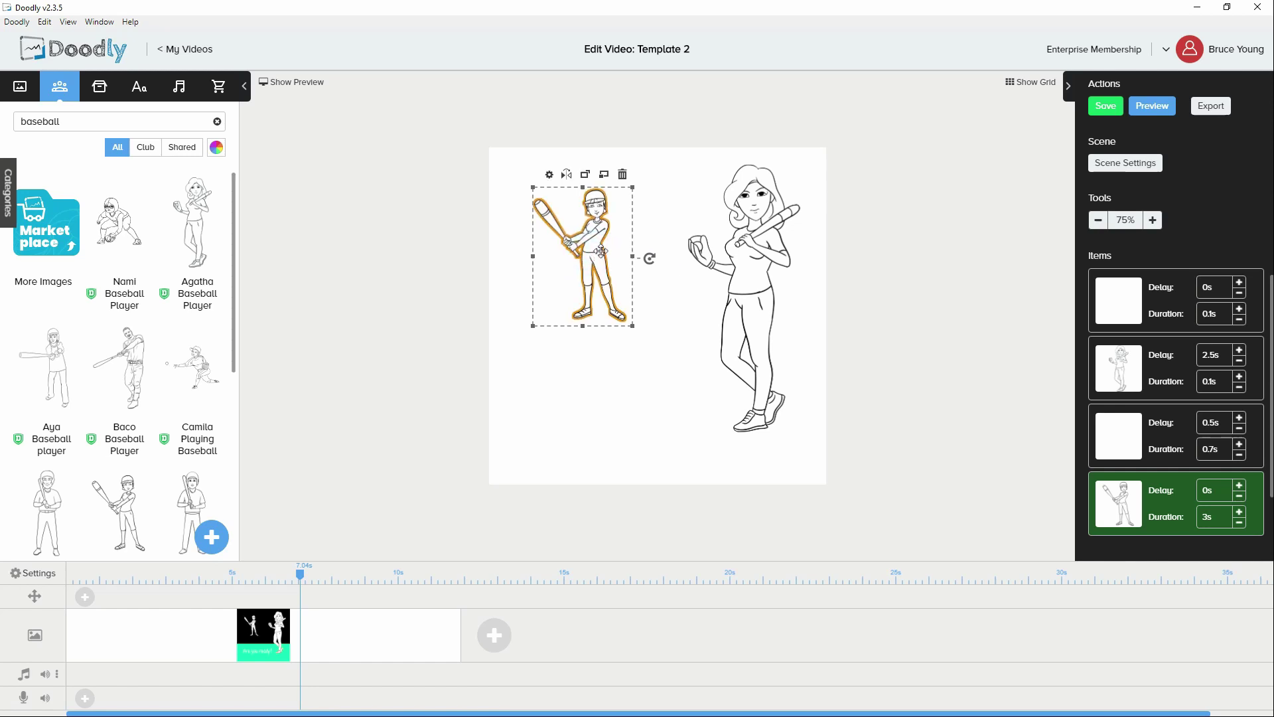
# - Enlarge the woman to fill the right side and lower the 'Are you ready?' text
pyautogui.click(750, 281)
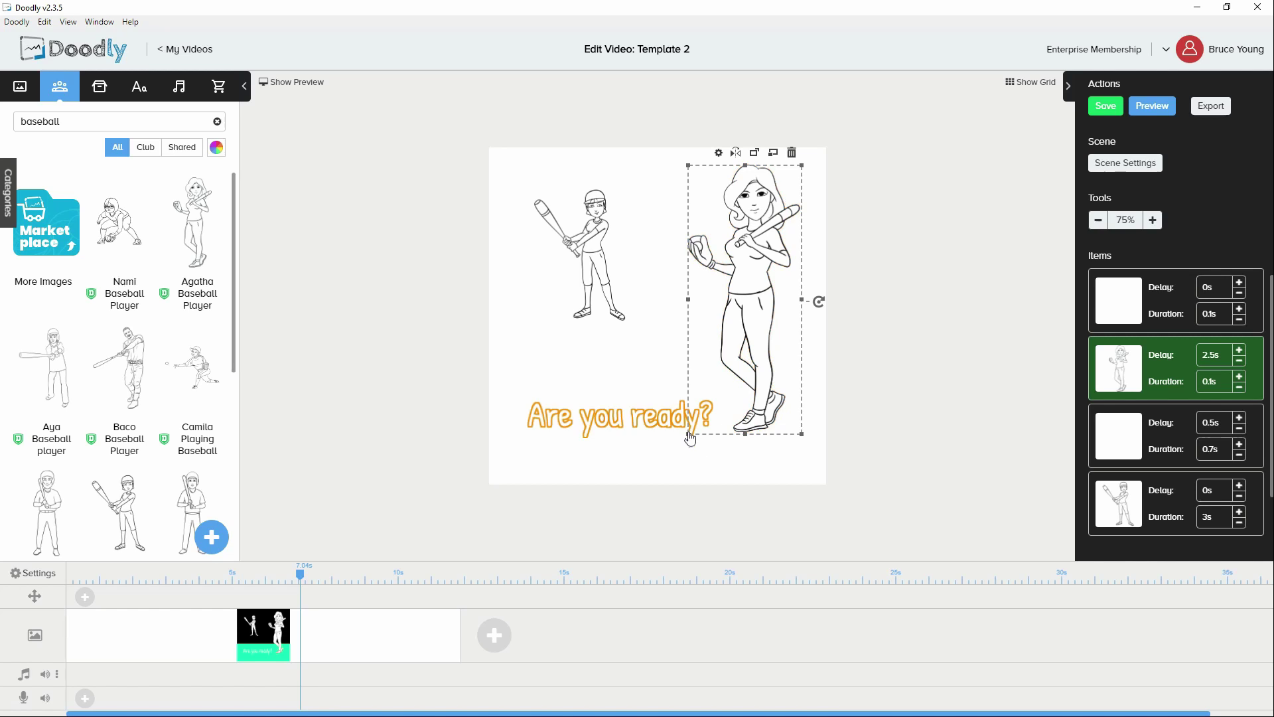
pyautogui.moveTo(801, 435); pyautogui.dragTo(815, 466)
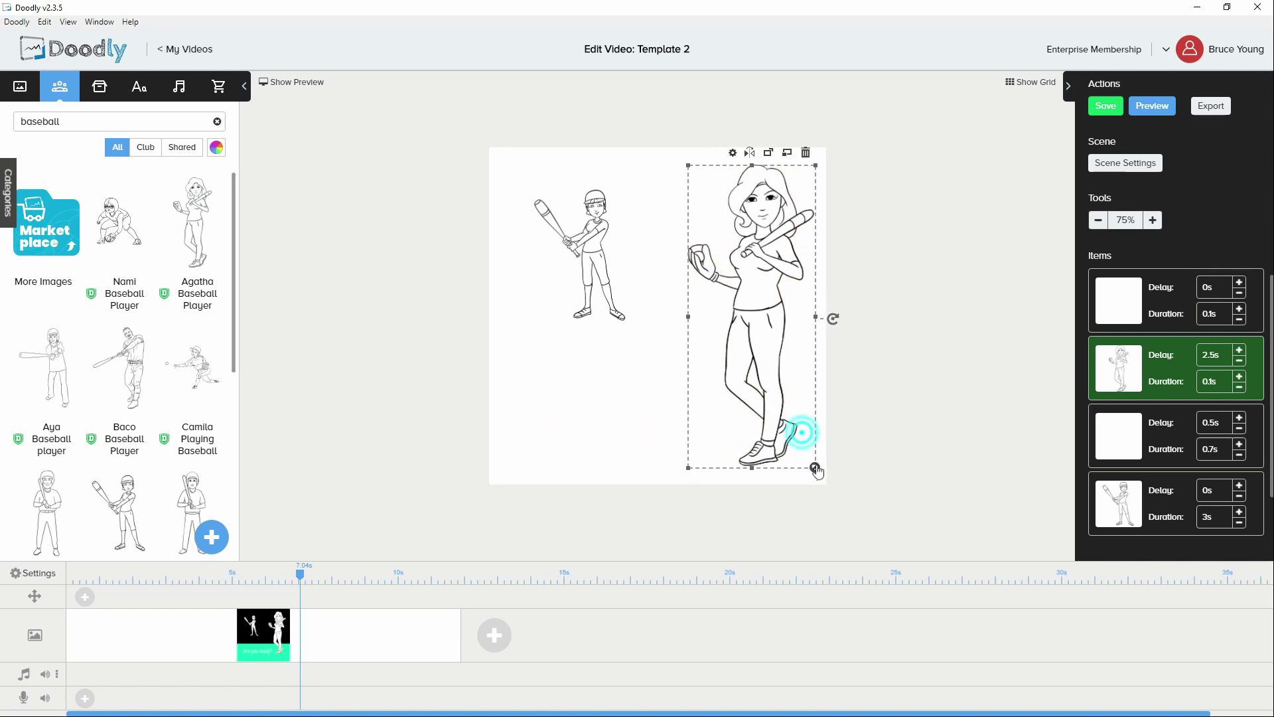
pyautogui.moveTo(626, 418); pyautogui.dragTo(626, 423)
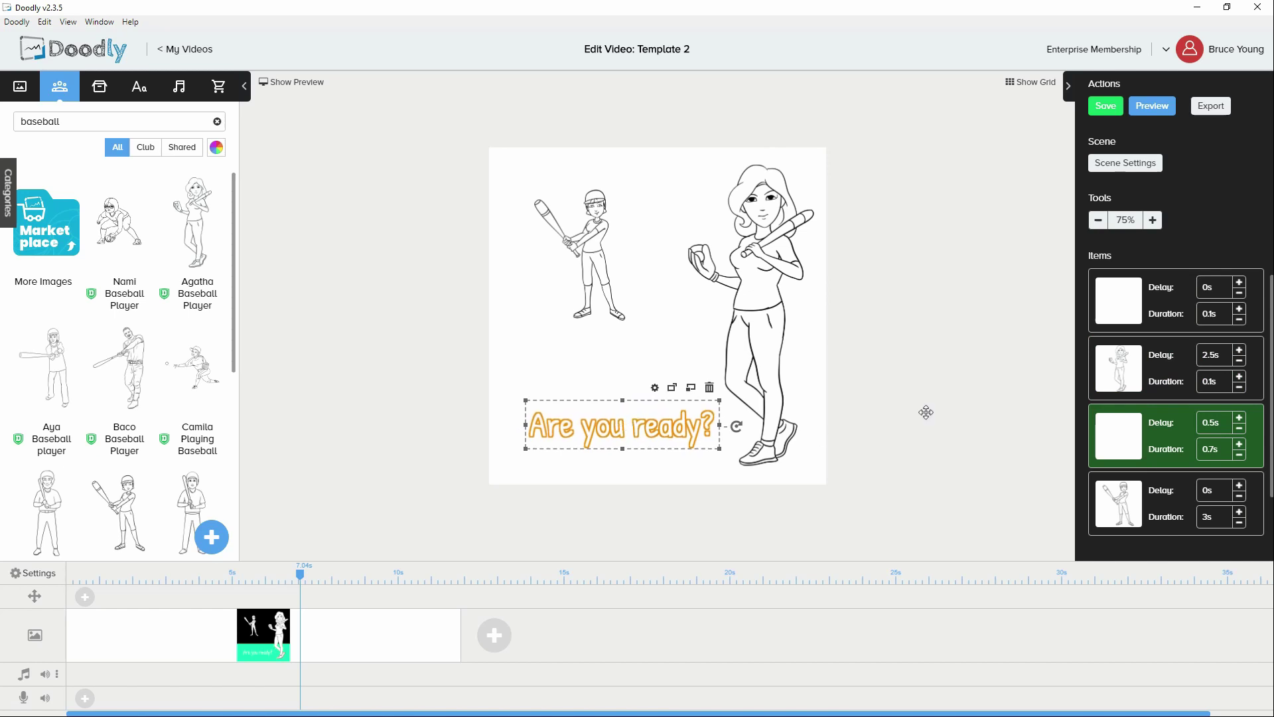
# - Preview, set the batter's drawing duration to 0.1s, then preview again
pyautogui.click(1150, 108)
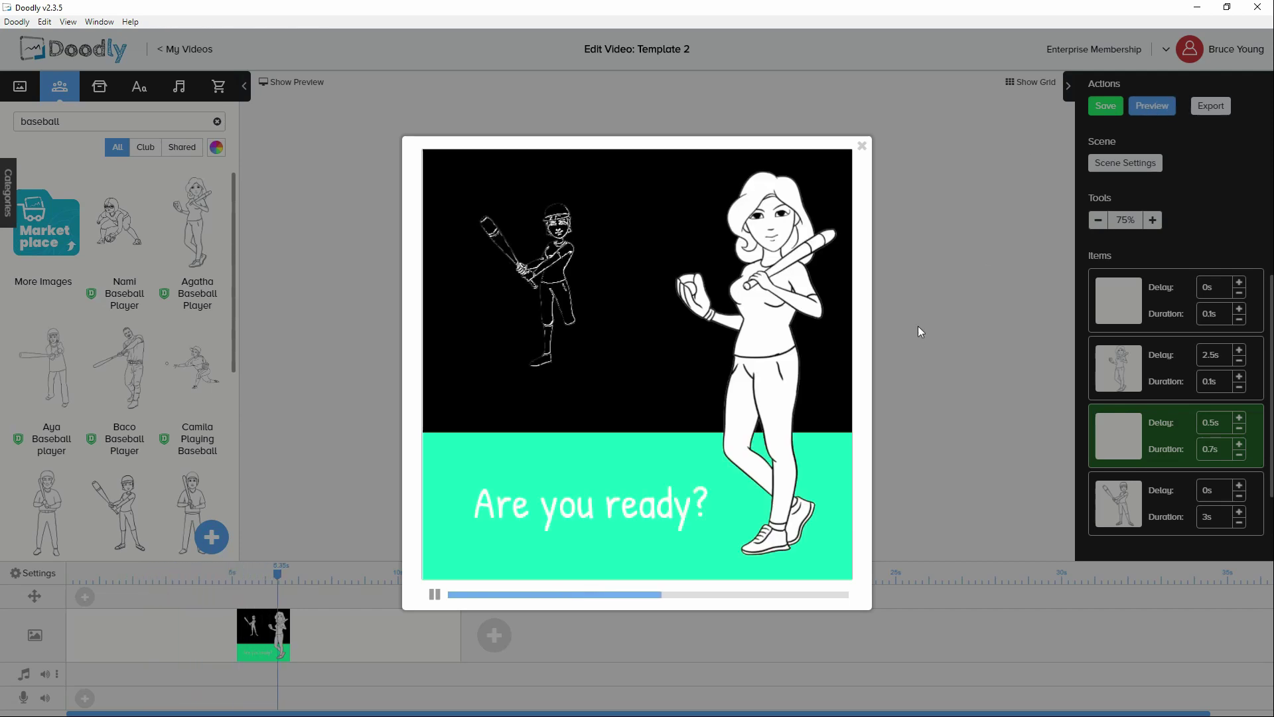
pyautogui.click(861, 146)
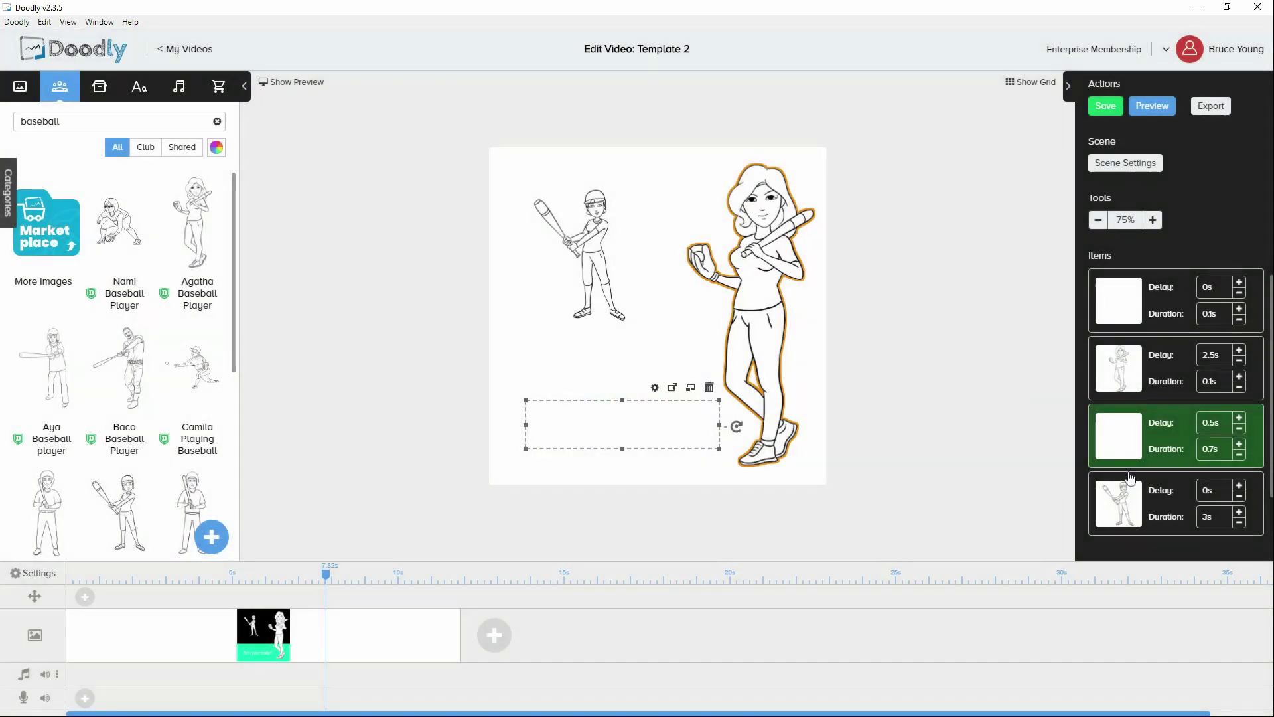
pyautogui.click(1217, 517)
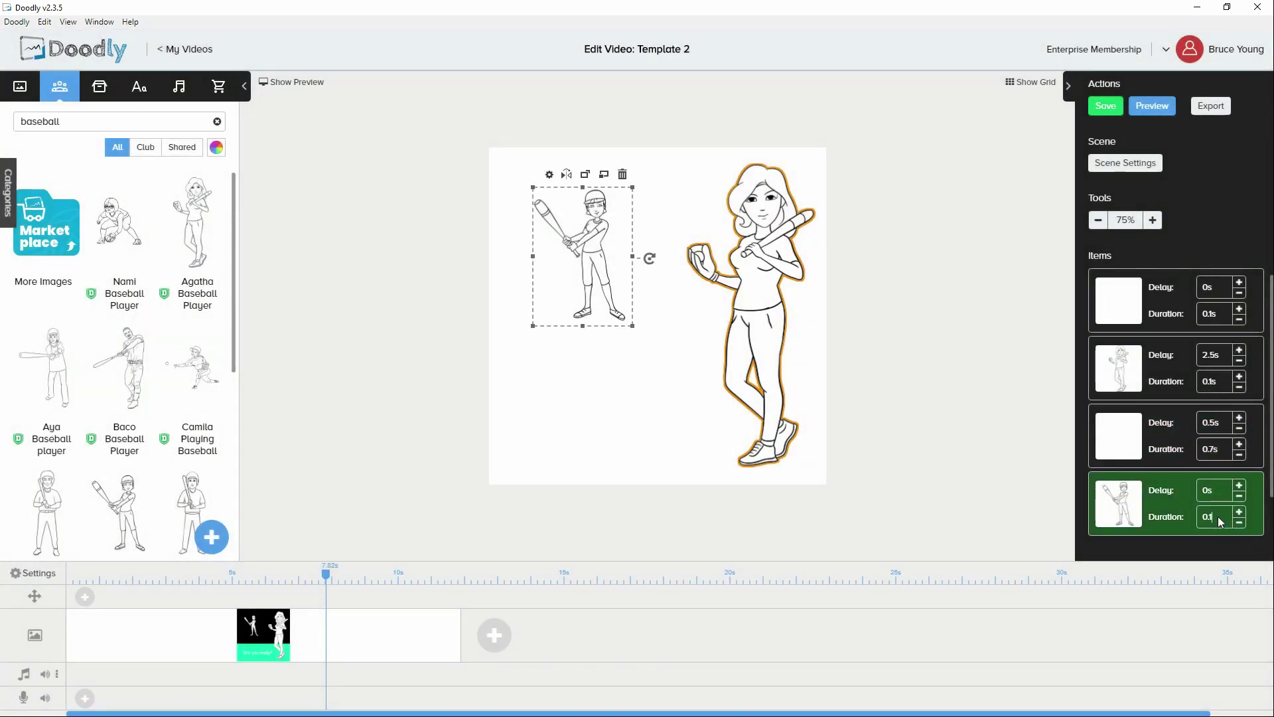
pyautogui.press('Return')
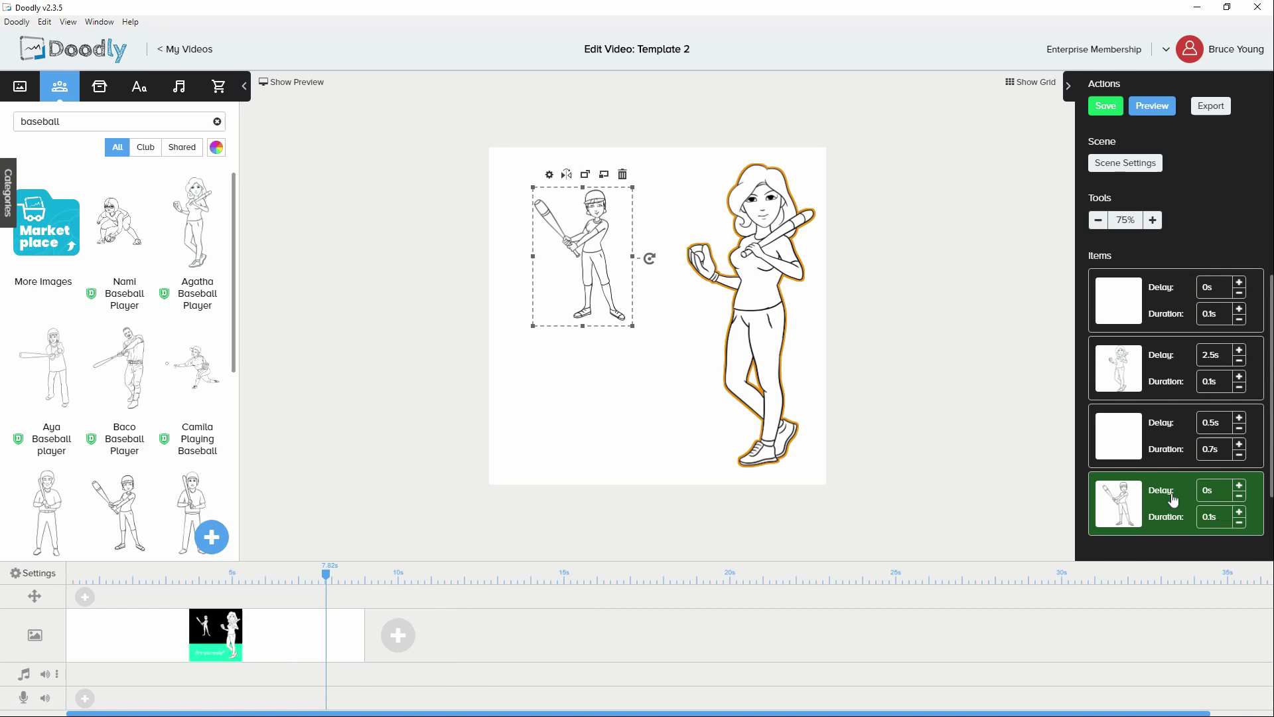
pyautogui.click(1160, 111)
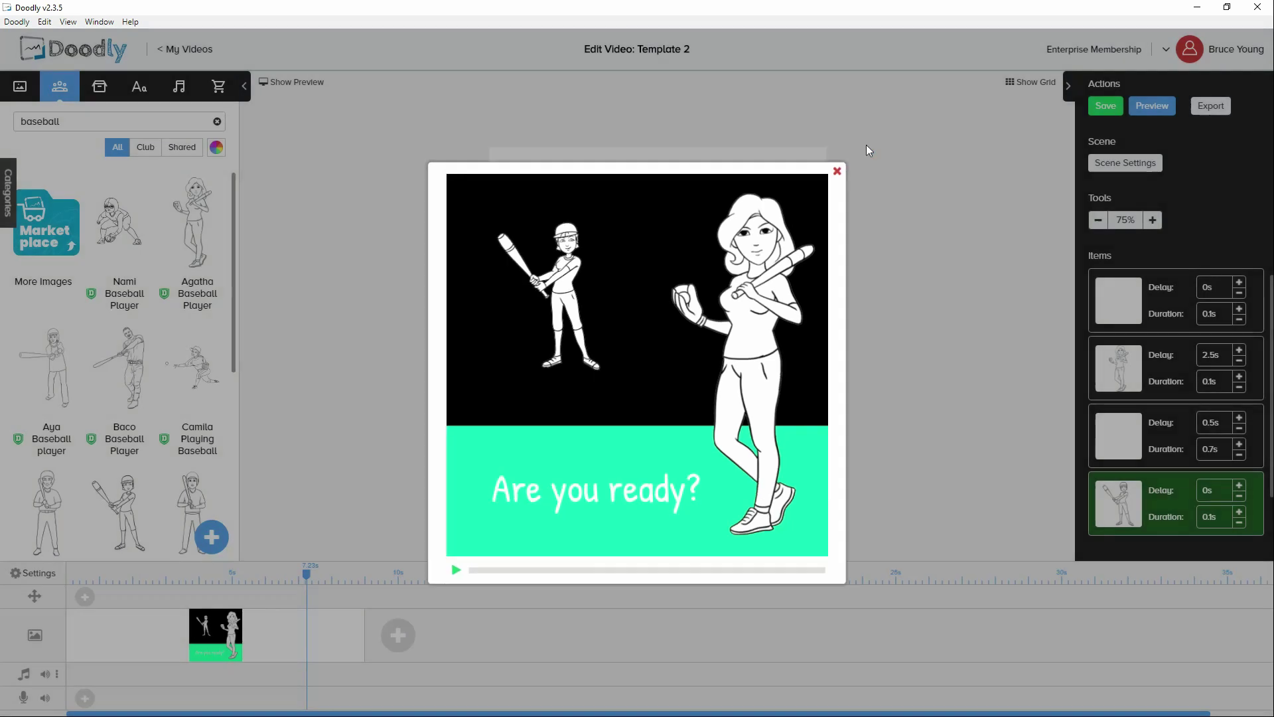
pyautogui.click(862, 145)
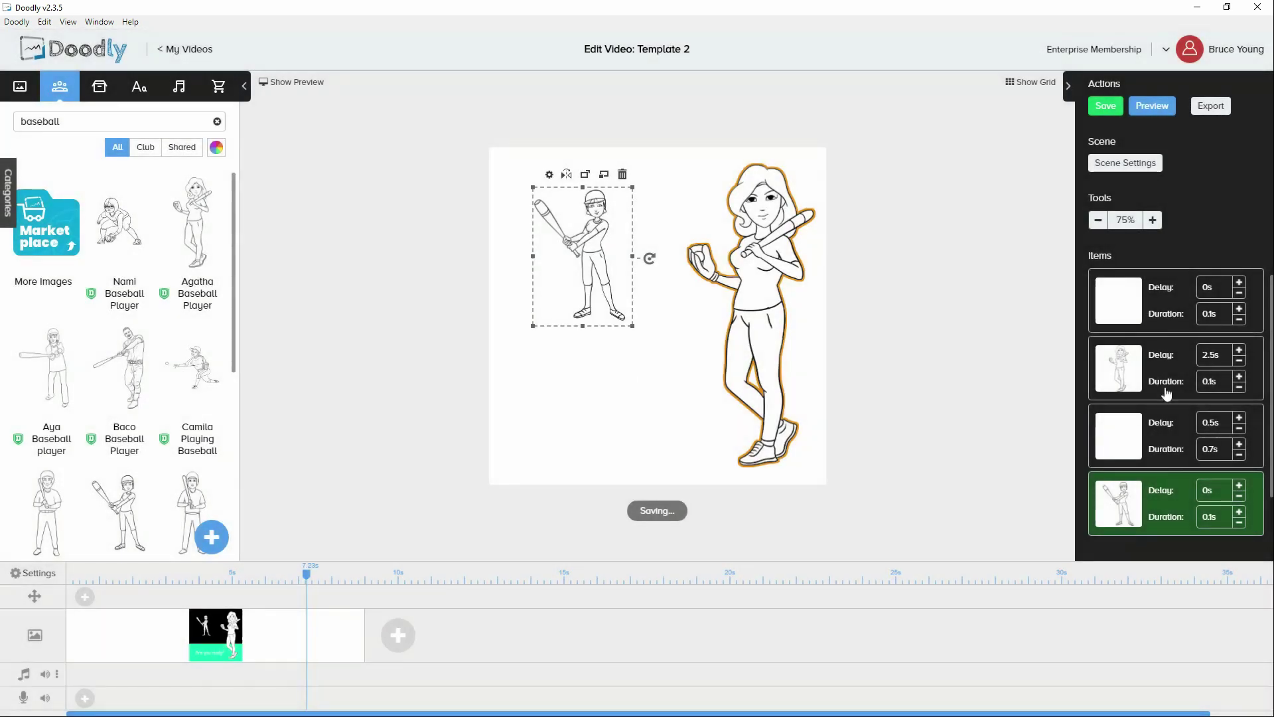
# - Reorder the 'Are you ready?' text to draw after the batter, then set up the MP4 export
pyautogui.click(1140, 434)
pyautogui.moveTo(1140, 434); pyautogui.dragTo(1130, 495)
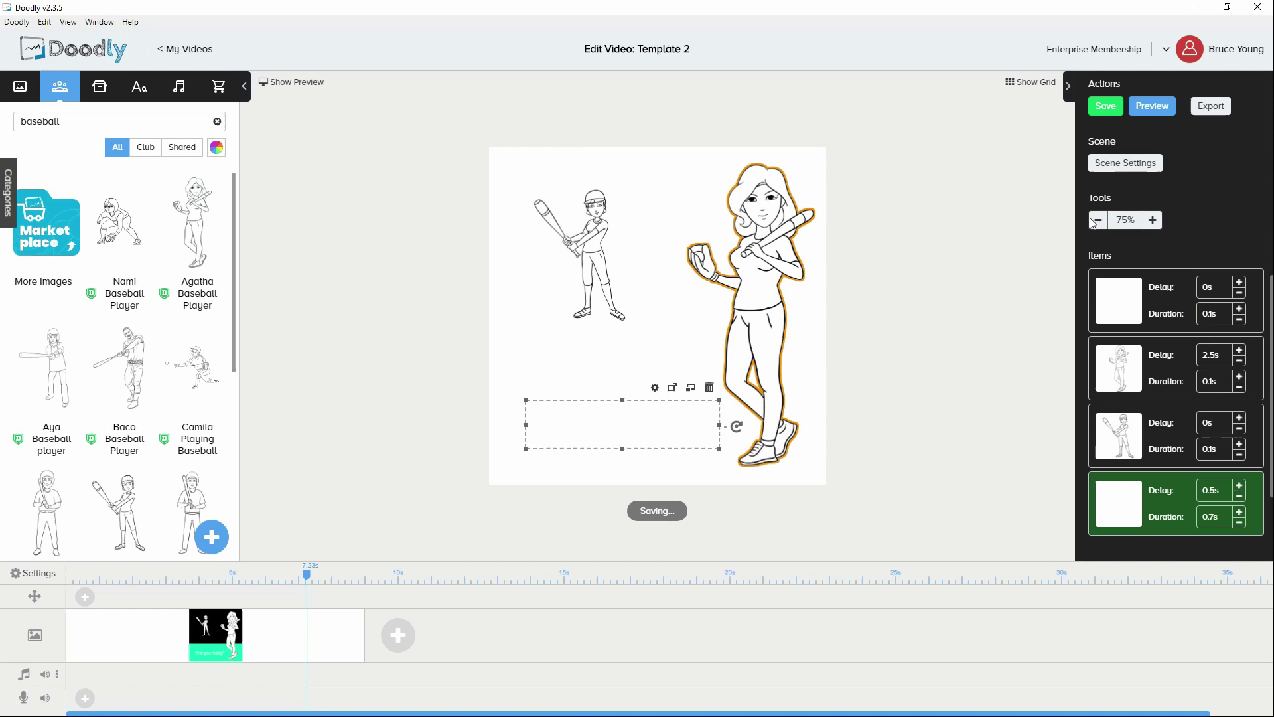
pyautogui.click(1226, 107)
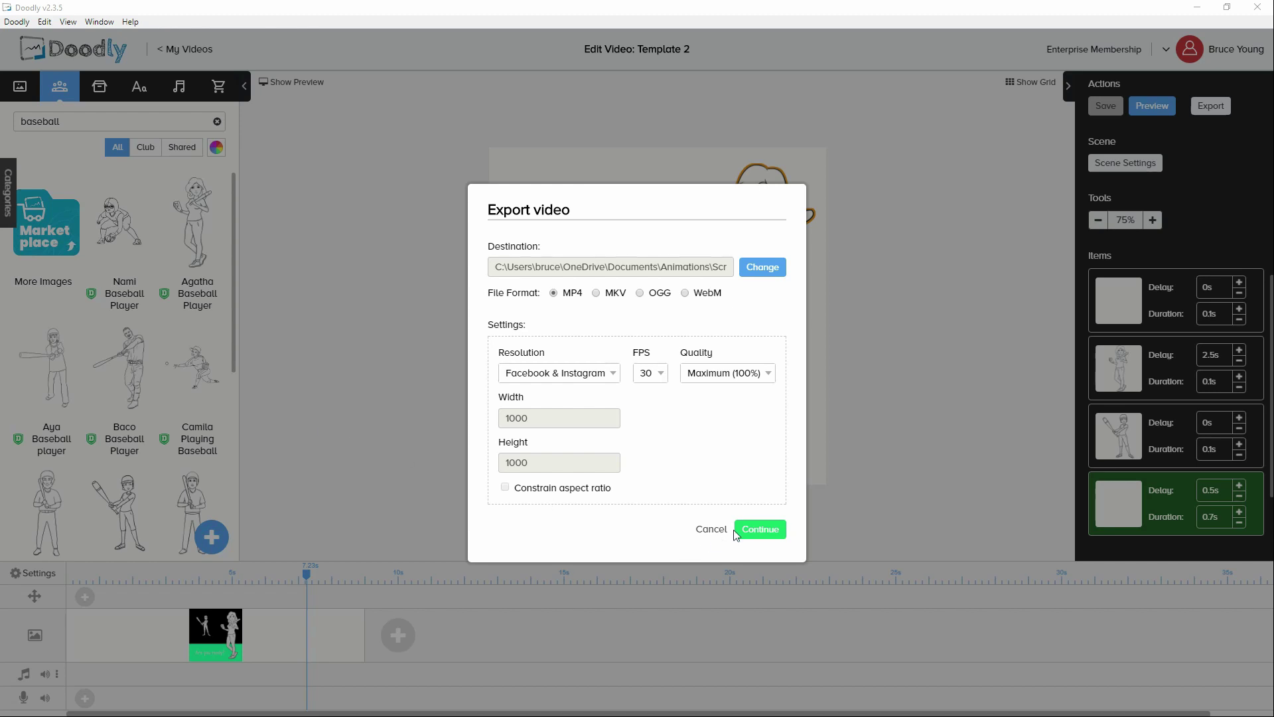
# - Continue the 1000x1000 MP4 export and let rendering reach 100%
pyautogui.click(764, 529)
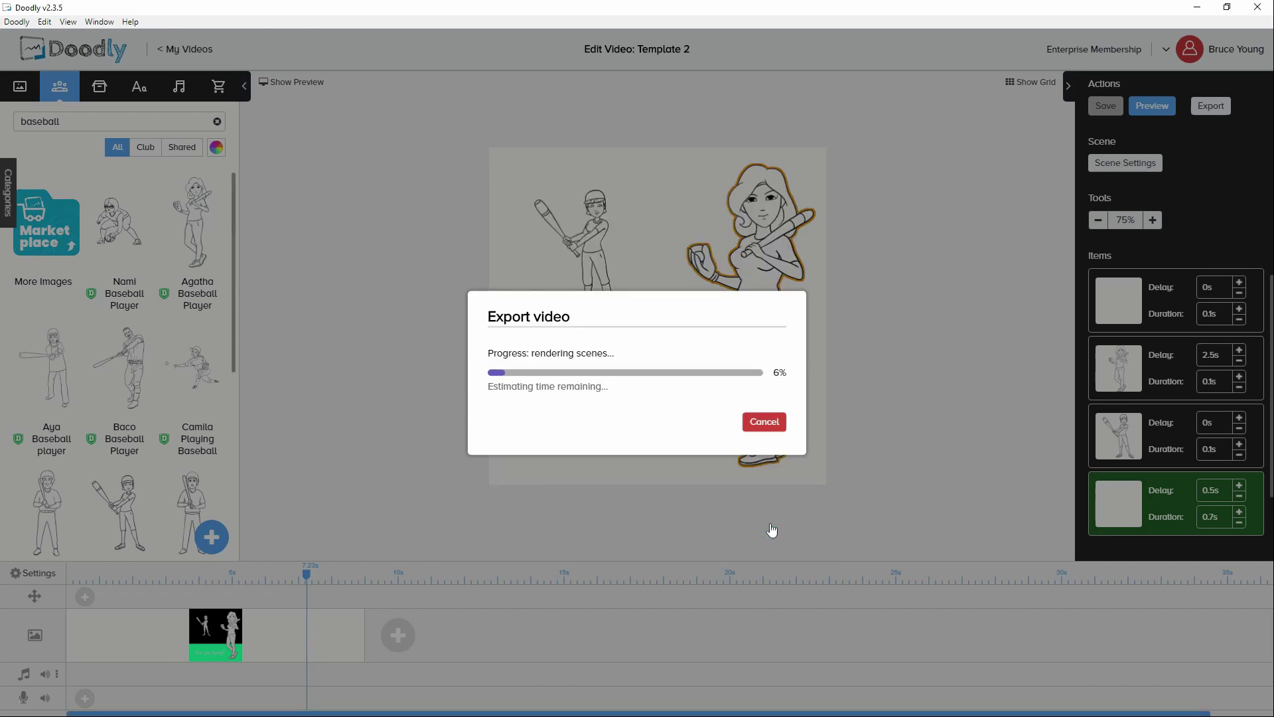
pyautogui.click(771, 529)
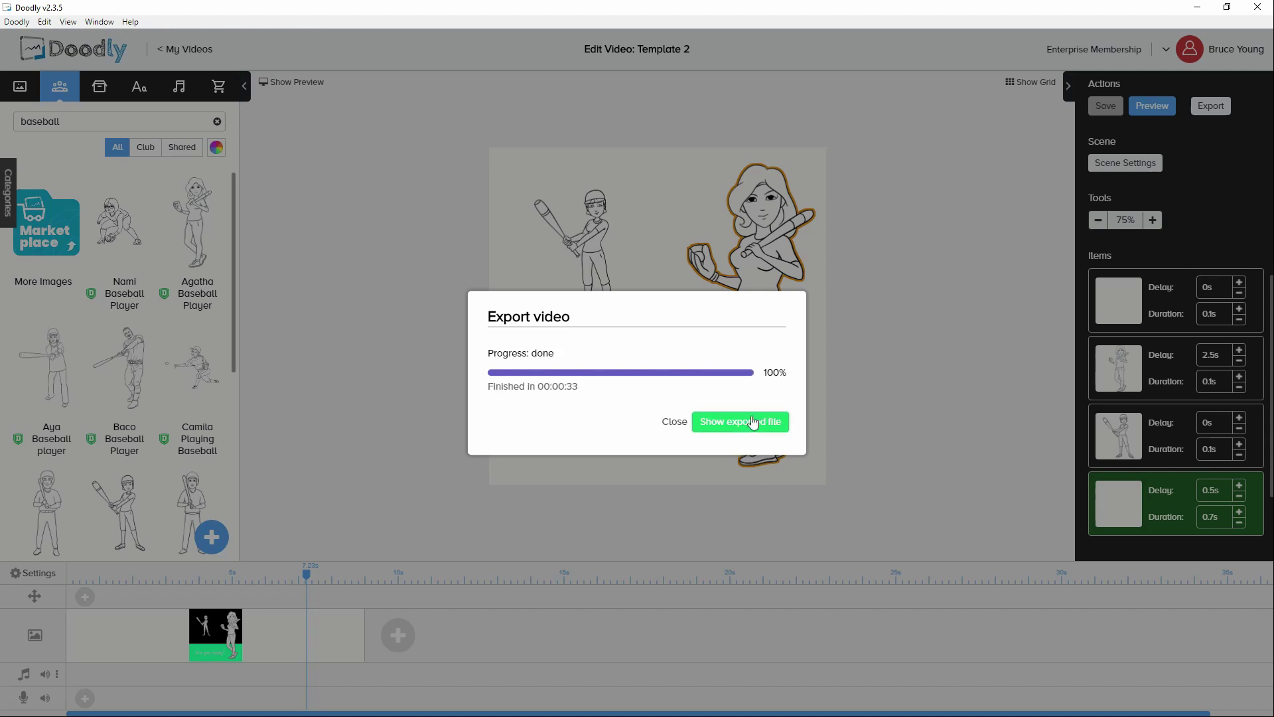
# - Play the exported Template 2.mp4 from its folder in VLC, then return to Doodly
pyautogui.click(755, 422)
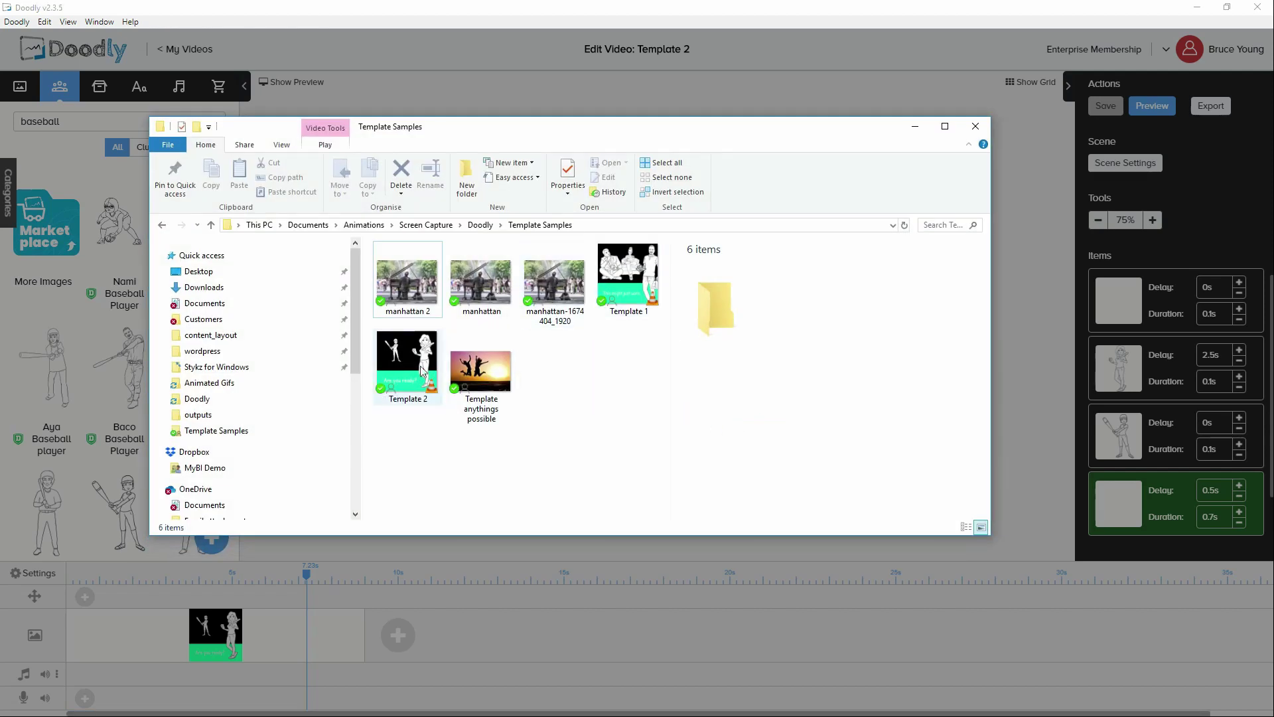
pyautogui.doubleClick(422, 364)
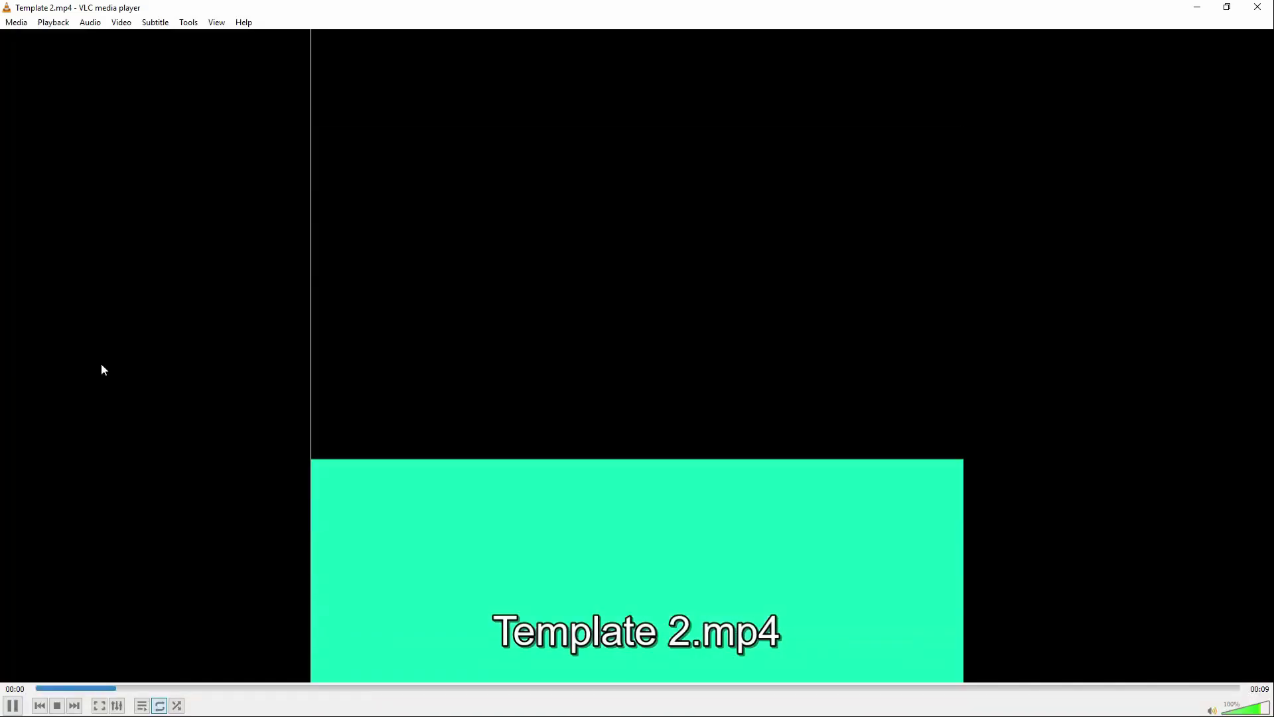
pyautogui.scroll(1, 101, 370)
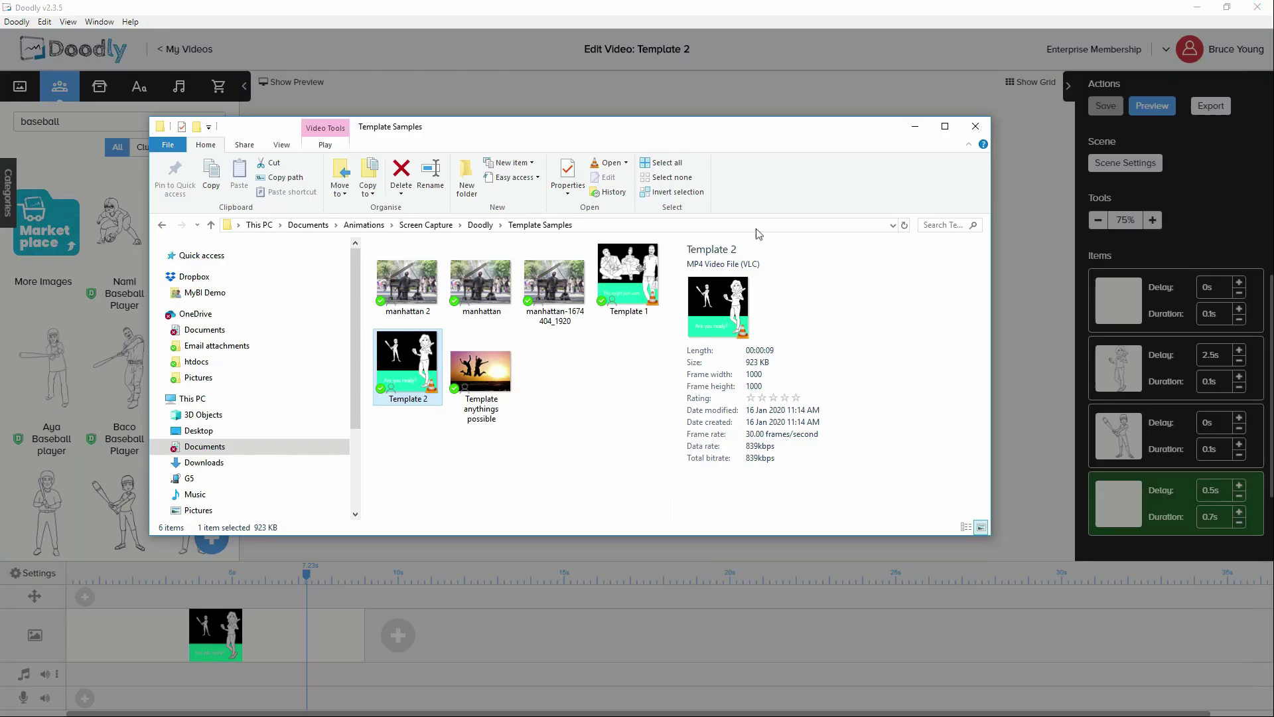
pyautogui.click(975, 126)
# - Change the girl baseball player's delay to 2s and preview the scene
pyautogui.click(671, 424)
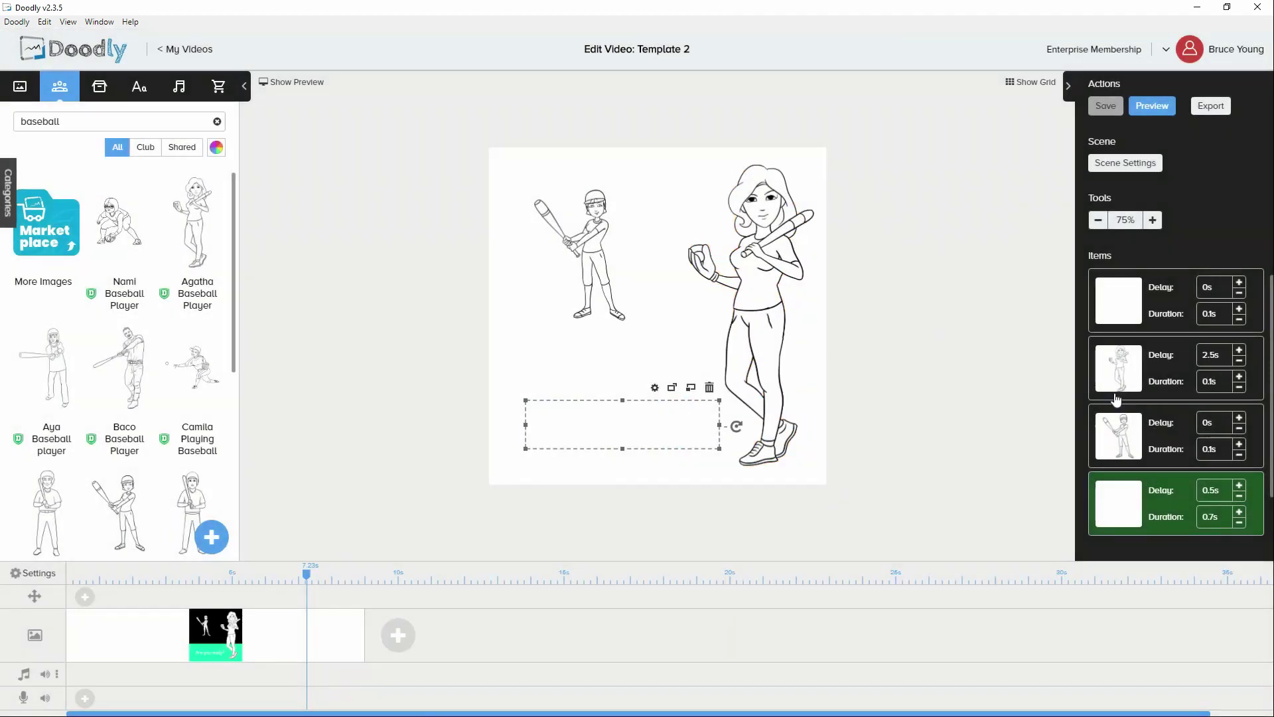
pyautogui.click(1214, 360)
pyautogui.write('2')
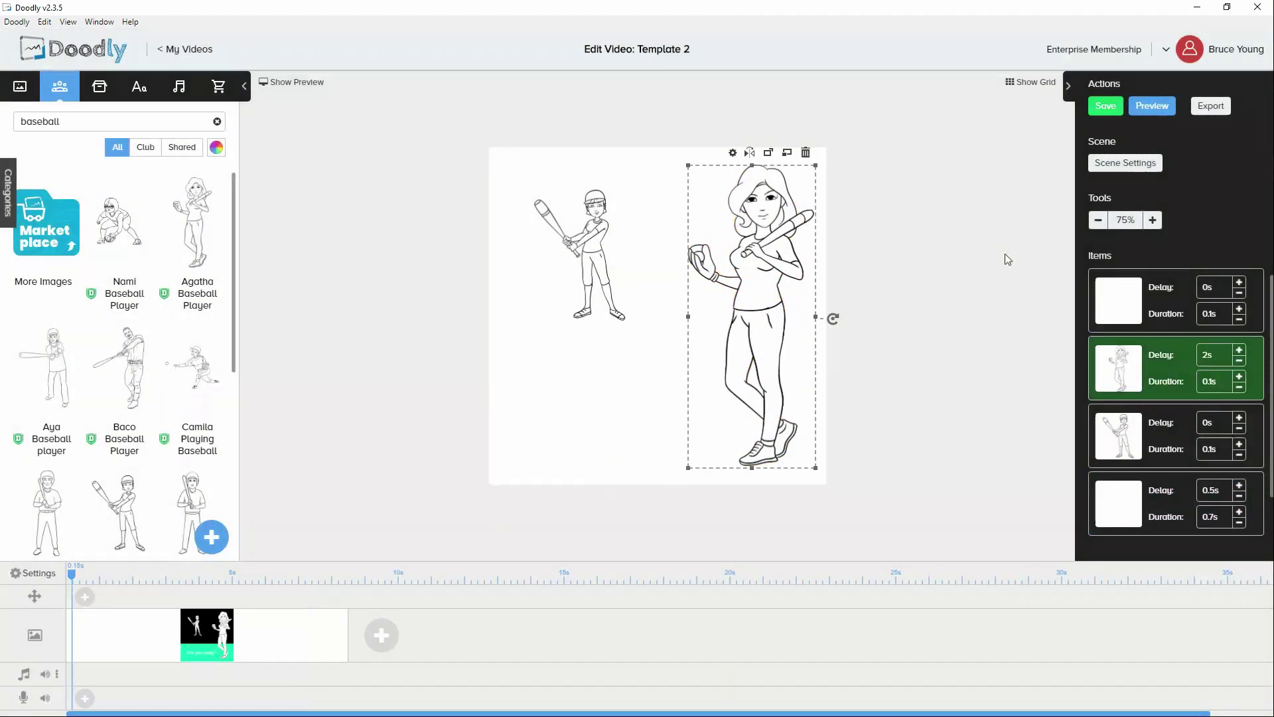
pyautogui.press('space')
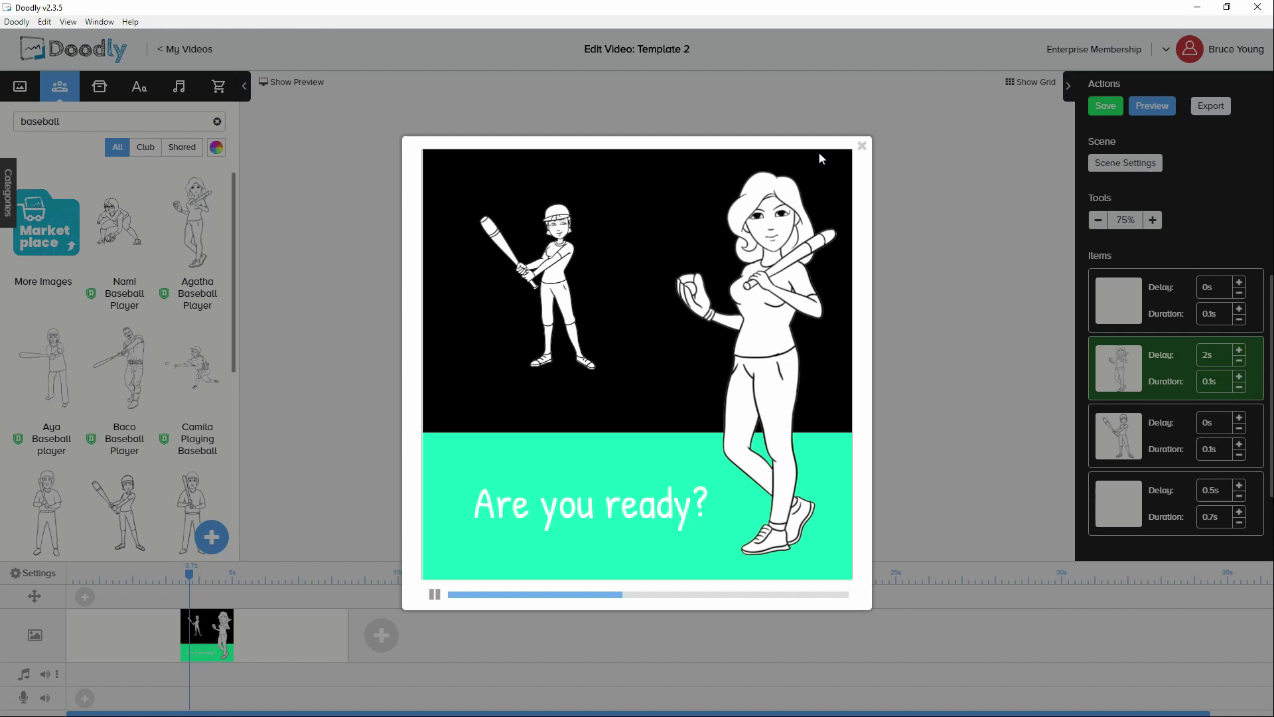
pyautogui.click(862, 146)
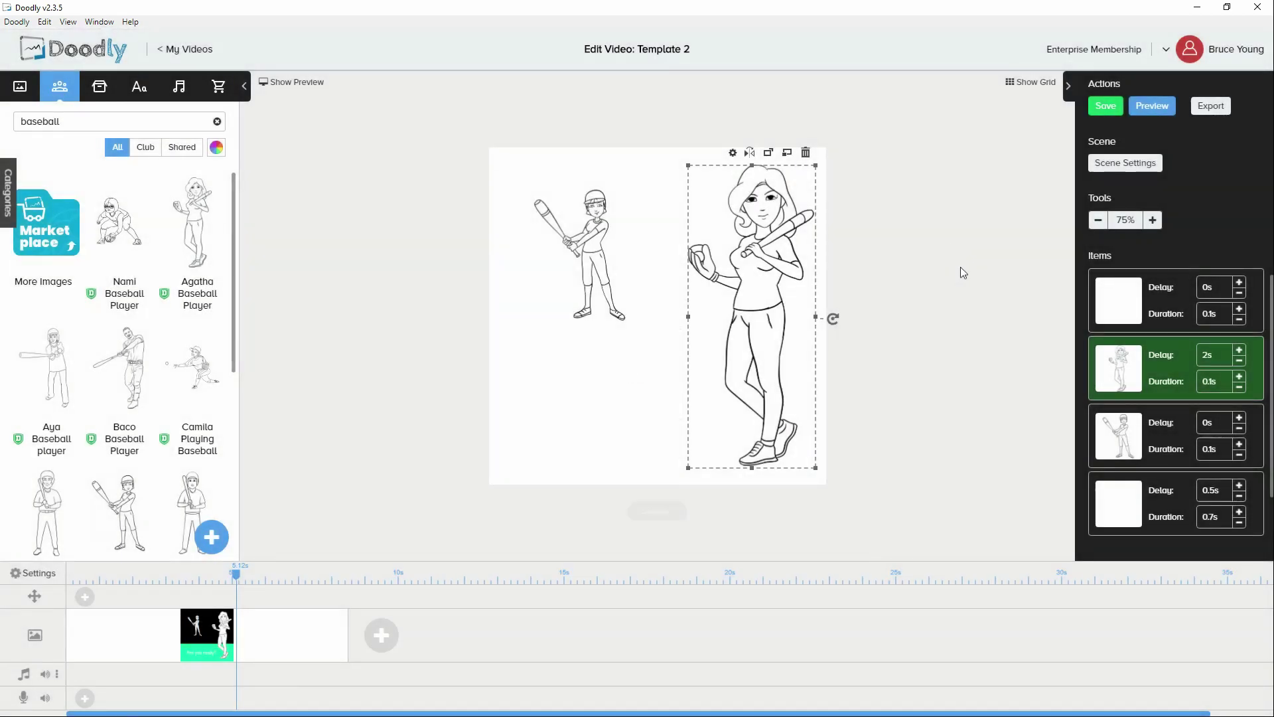
# - Export the updated scene to MP4 again
pyautogui.click(1210, 107)
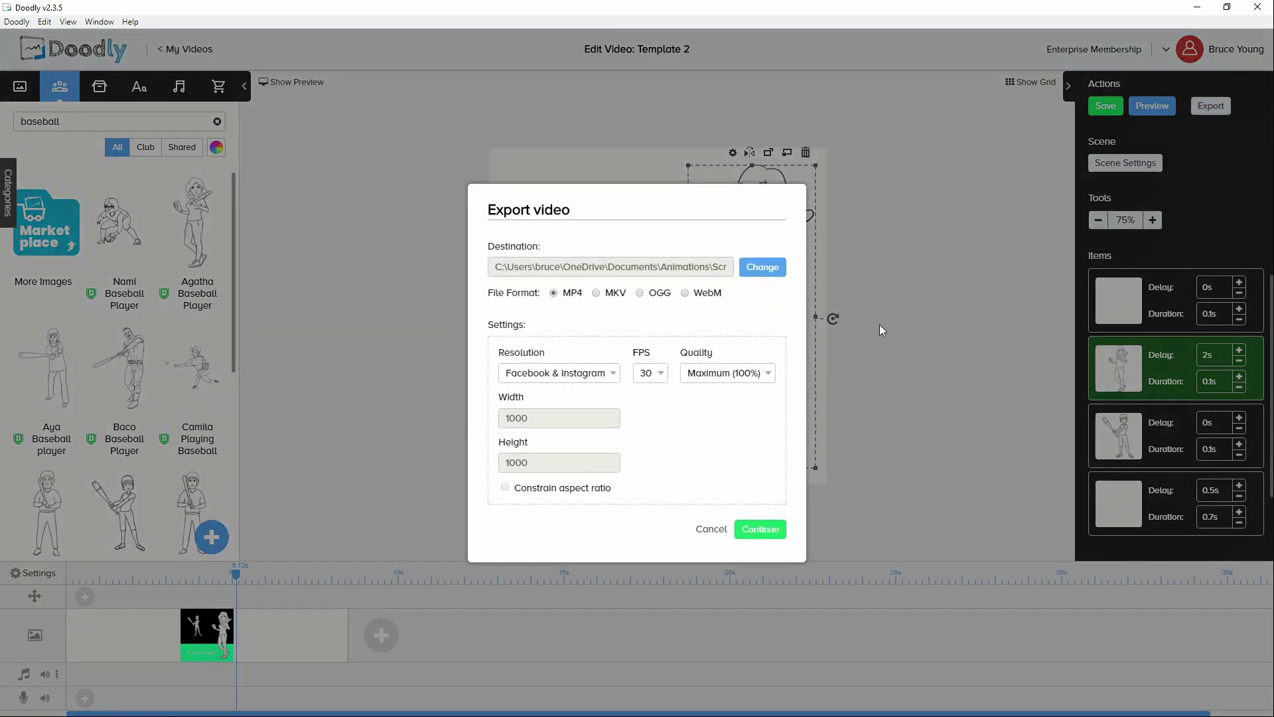
pyautogui.click(756, 534)
pyautogui.click(753, 529)
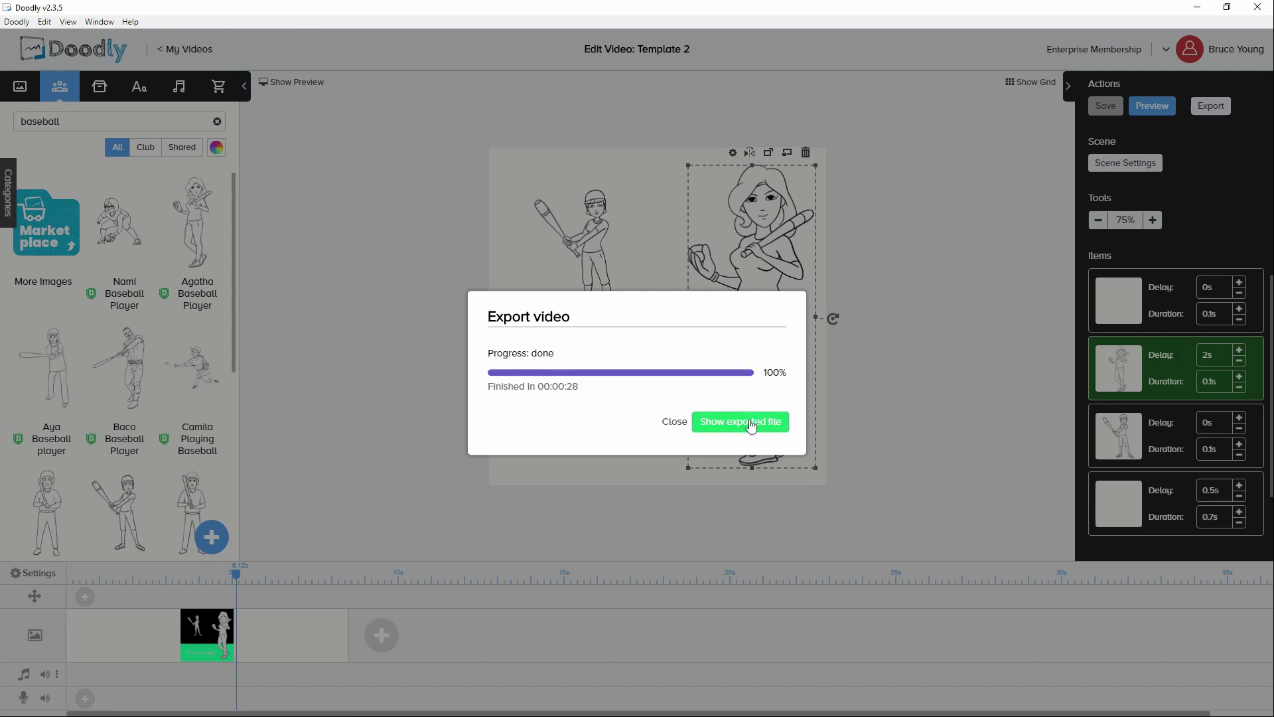
# - Play the re-exported Template 2.mp4 in VLC, close it, and dismiss Doodly's export dialog
pyautogui.click(751, 424)
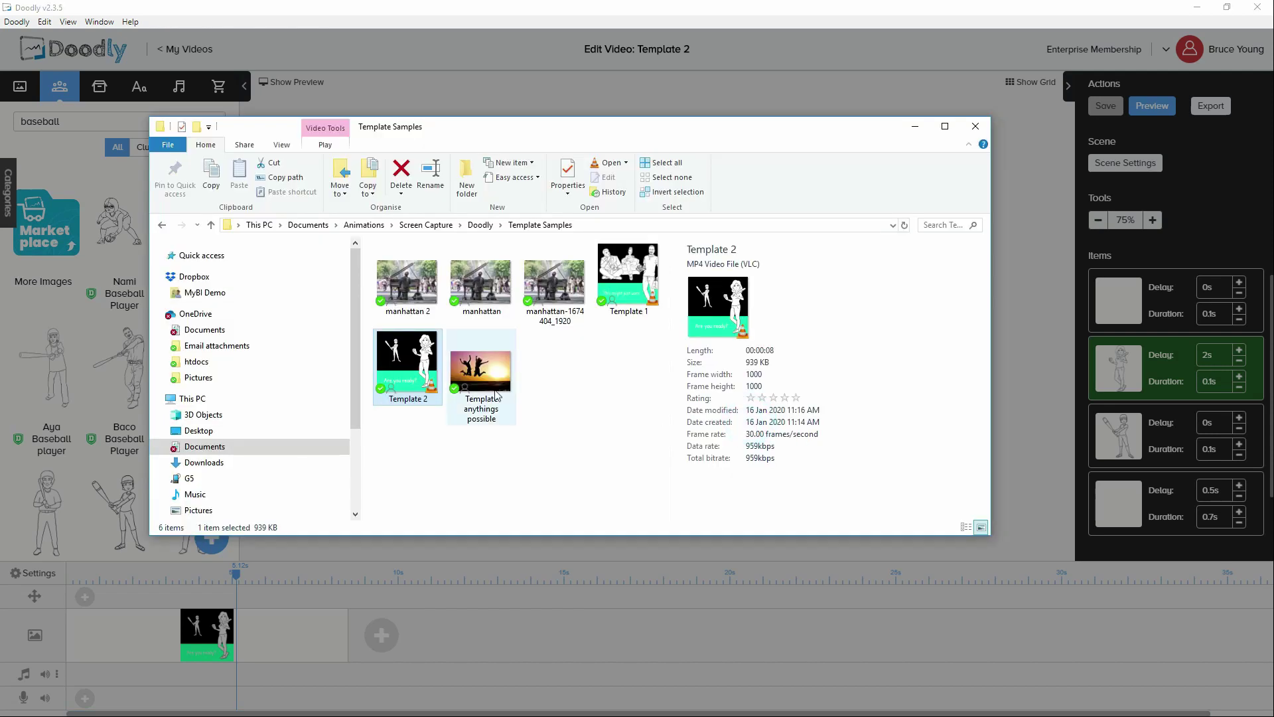
pyautogui.doubleClick(402, 376)
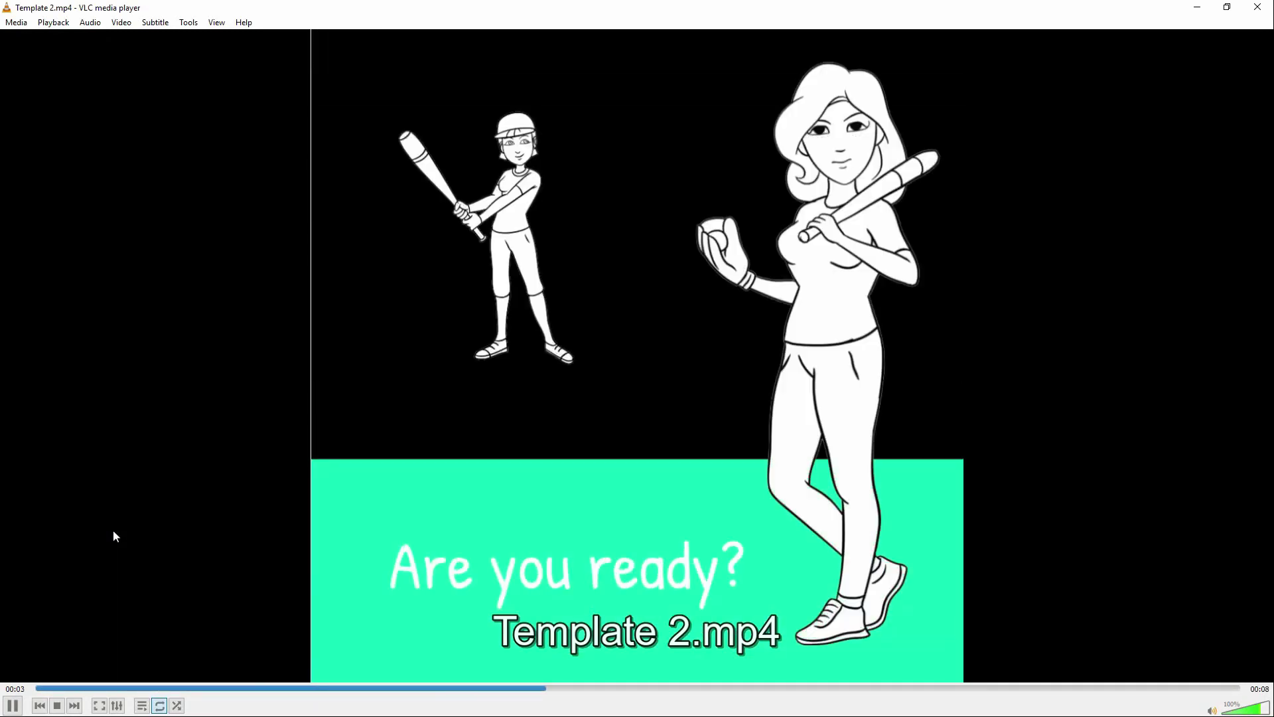
pyautogui.scroll(-5, 581, 455)
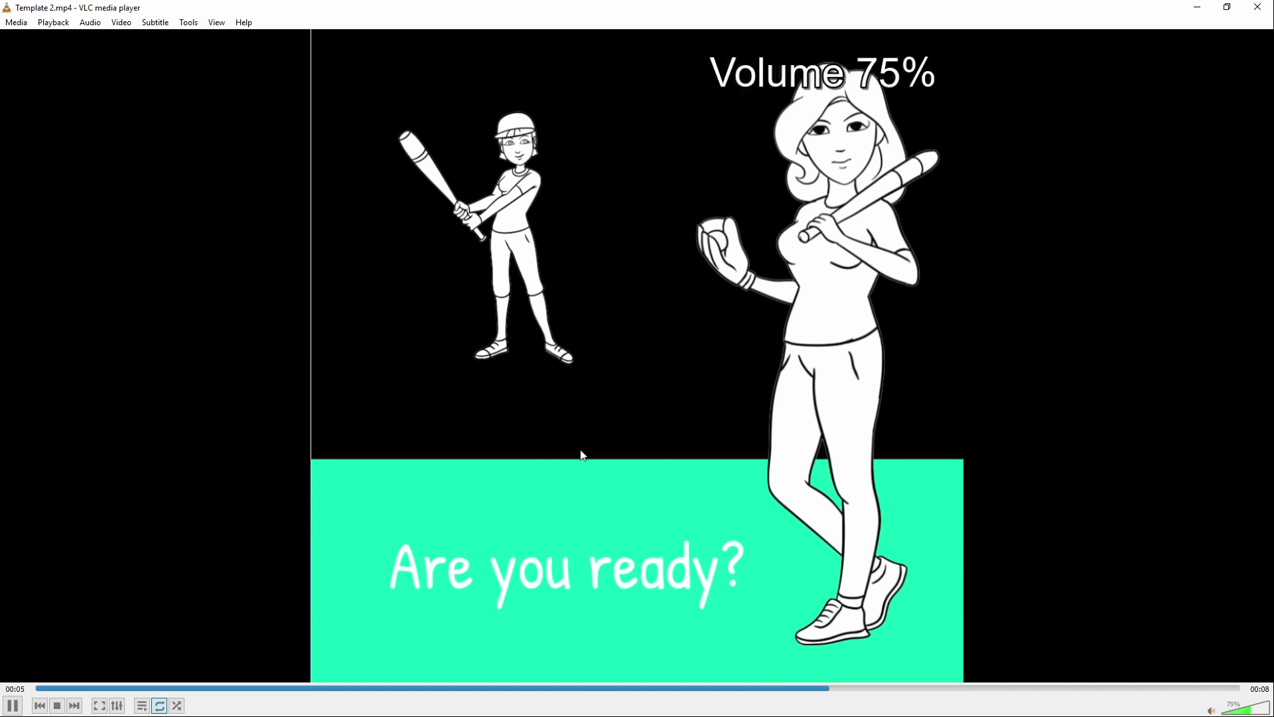
pyautogui.click(1259, 7)
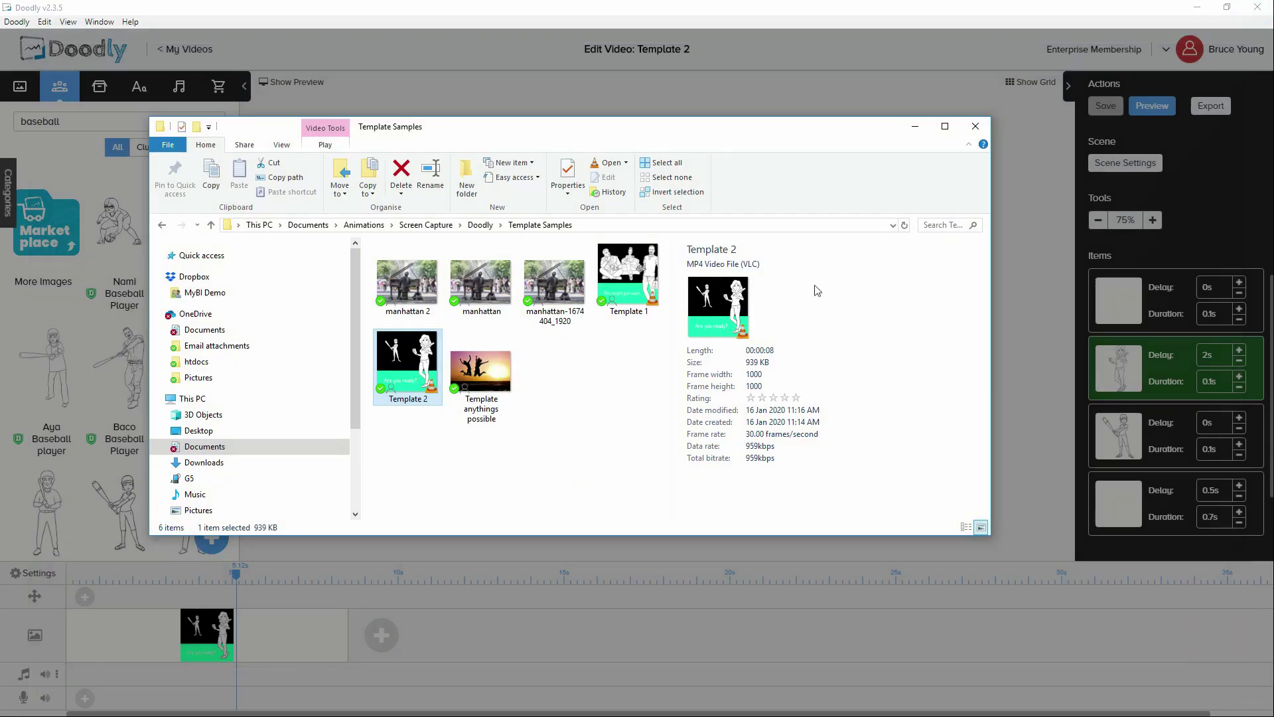
pyautogui.click(671, 34)
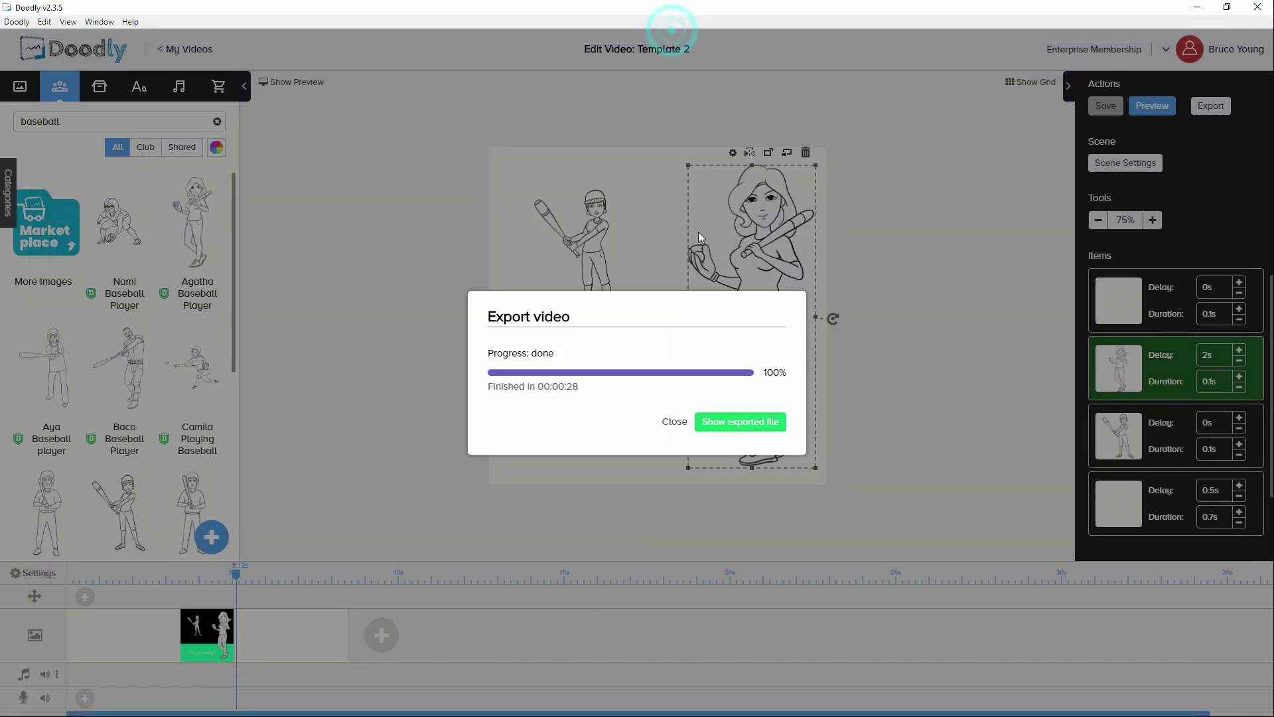
pyautogui.click(675, 422)
# - Change the full-canvas background image's width from 1010 to 1015 in Asset Settings and apply it
pyautogui.click(718, 334)
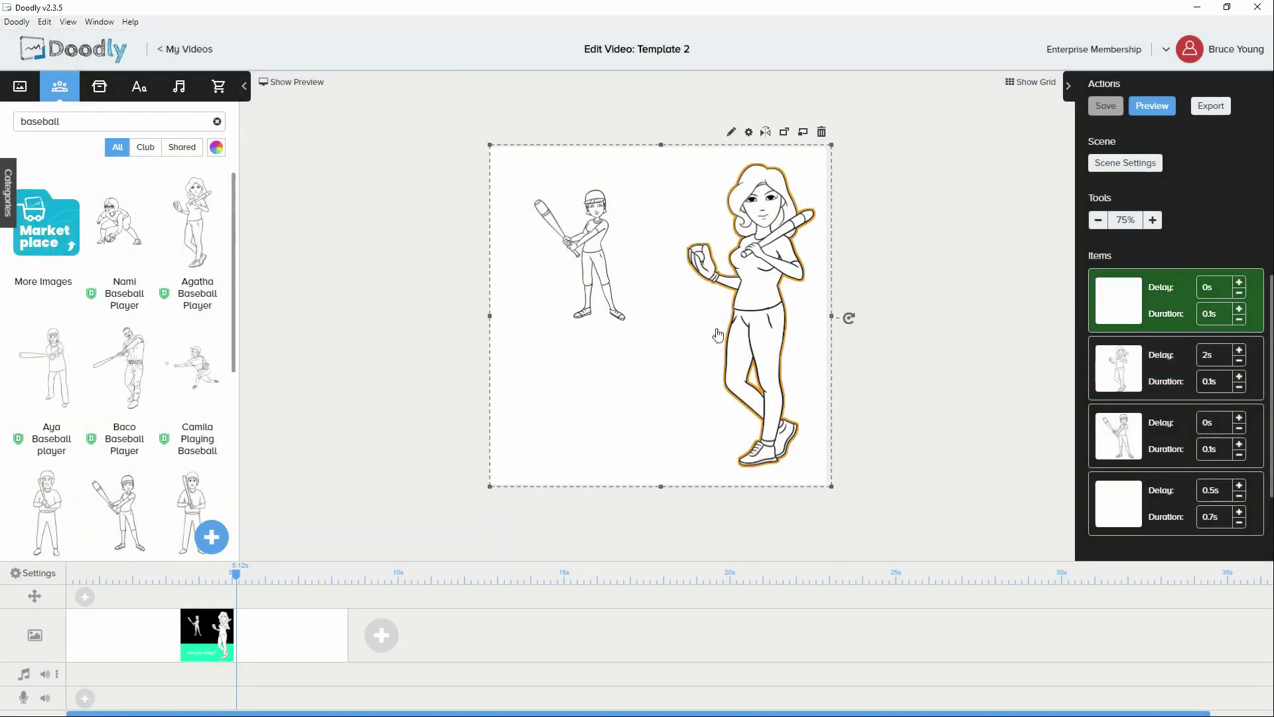
pyautogui.press('Left')
pyautogui.press('Left')
pyautogui.press('Left')
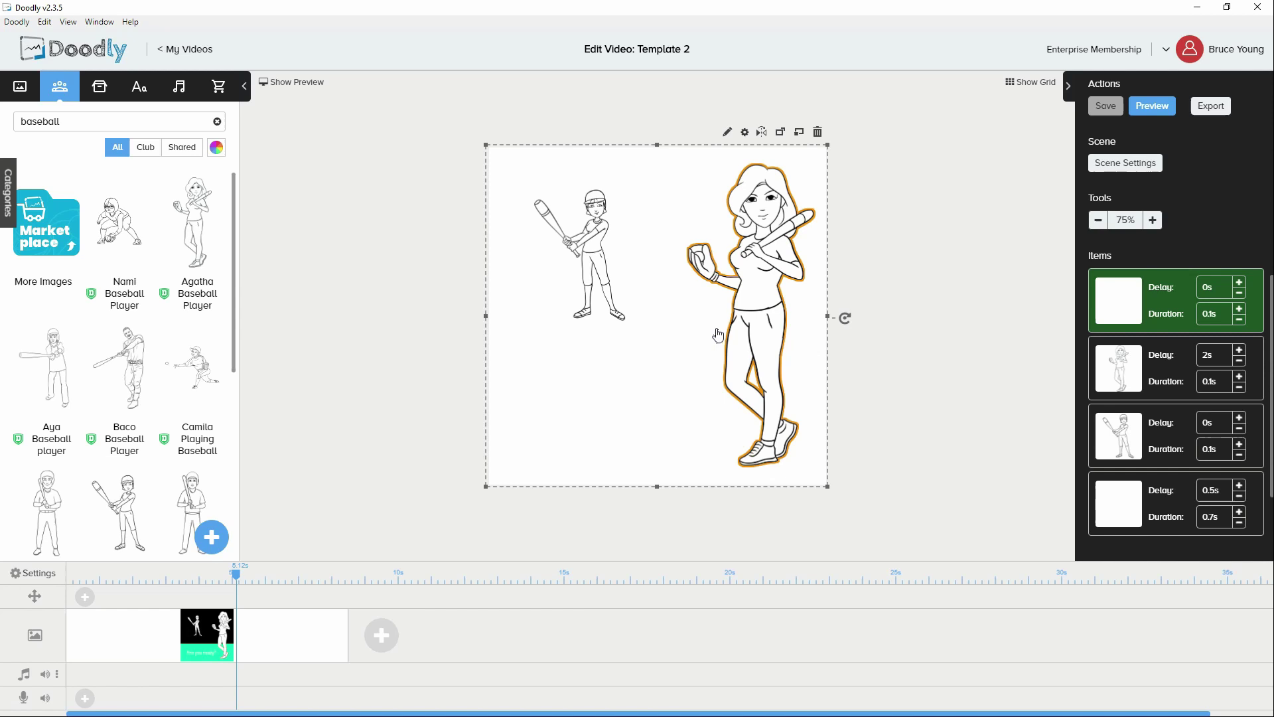
pyautogui.press('Right')
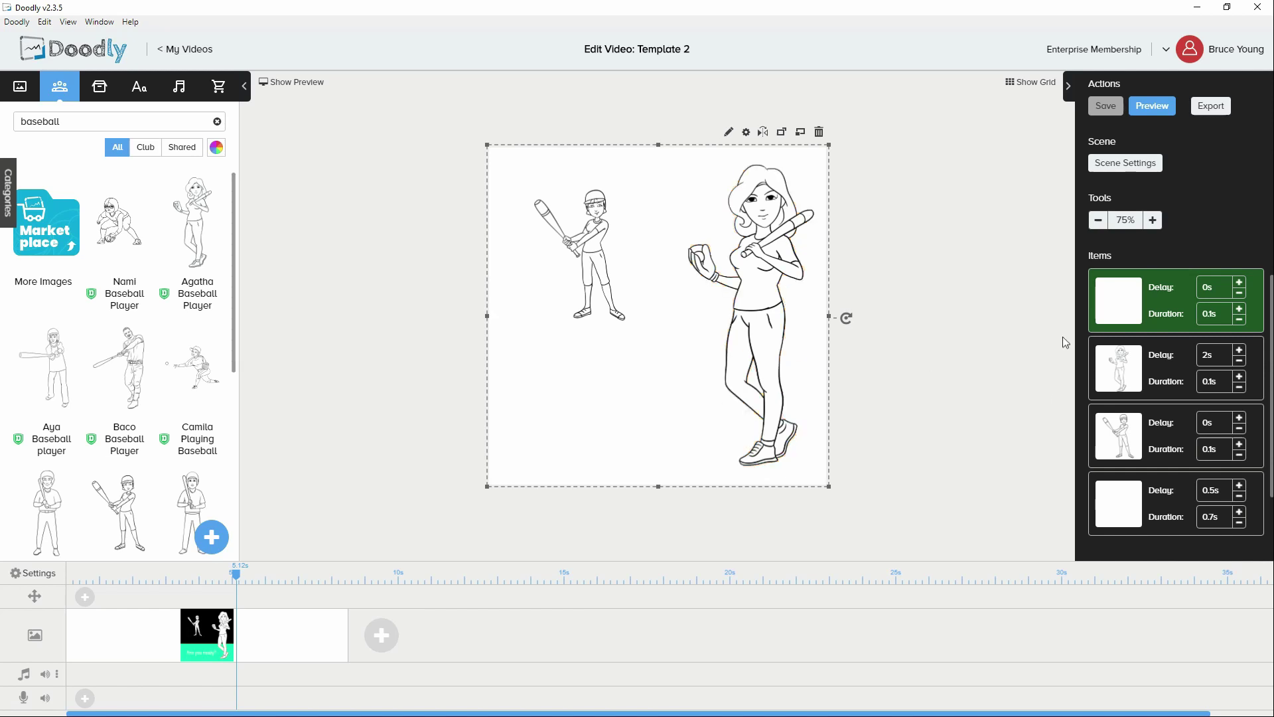
pyautogui.click(746, 132)
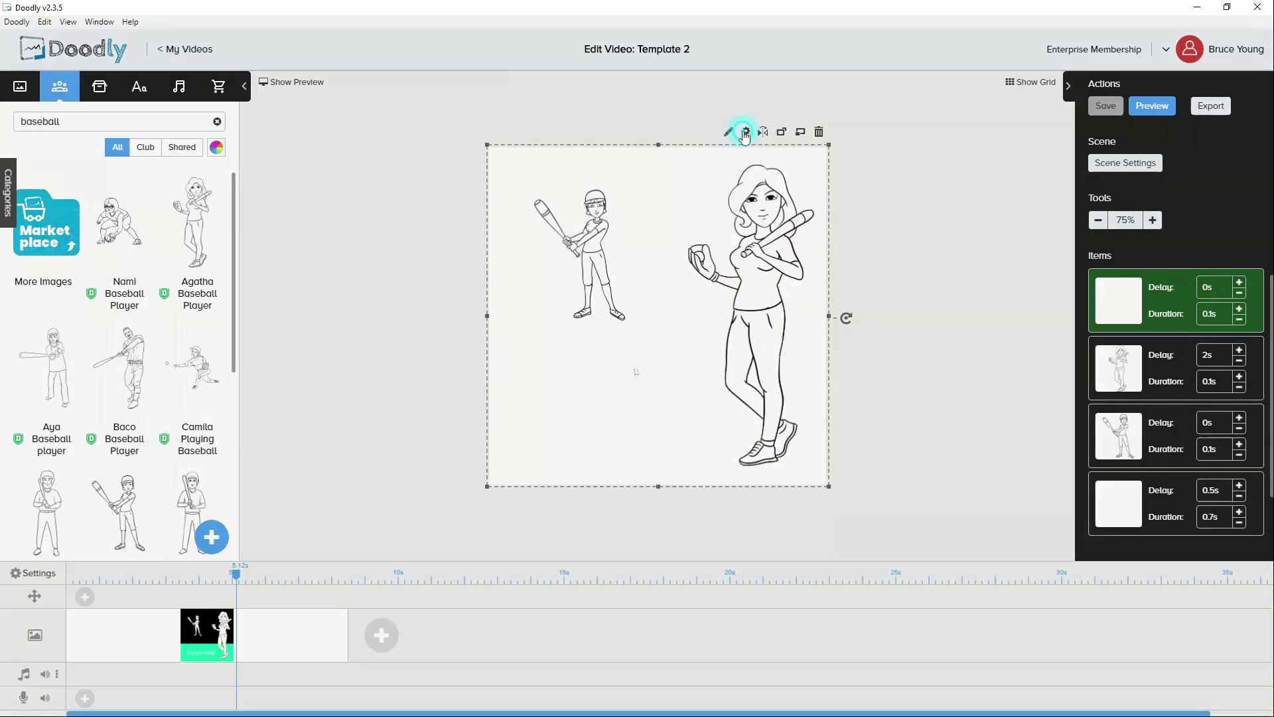
pyautogui.moveTo(561, 262); pyautogui.dragTo(517, 266)
pyautogui.write('1015')
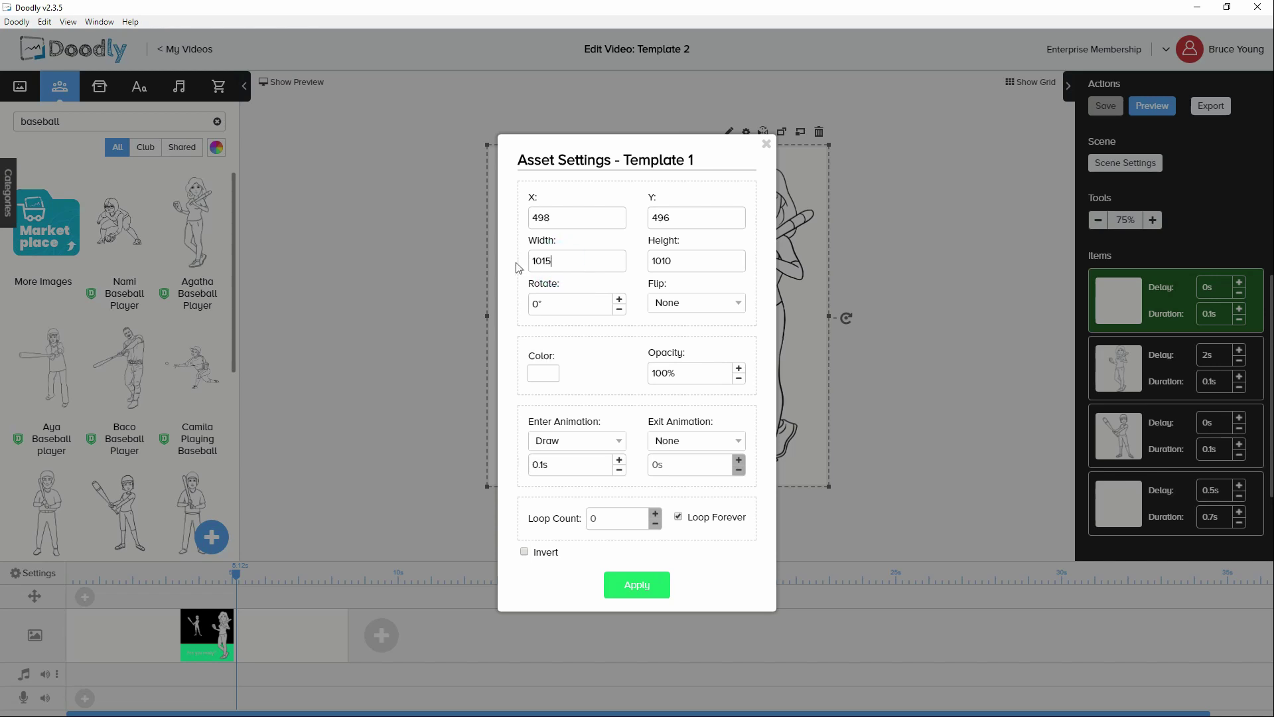
pyautogui.click(634, 584)
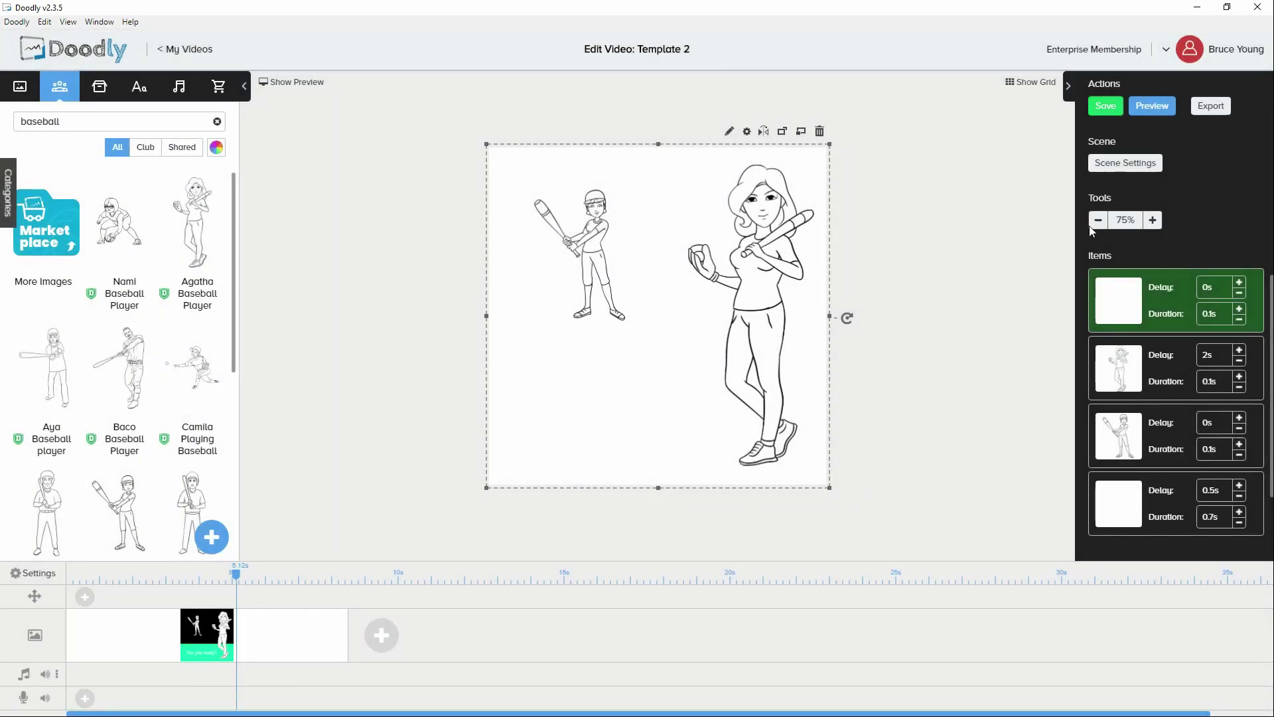
# - Re-export the scene and play the new Template 2.mp4 in VLC
pyautogui.click(1205, 108)
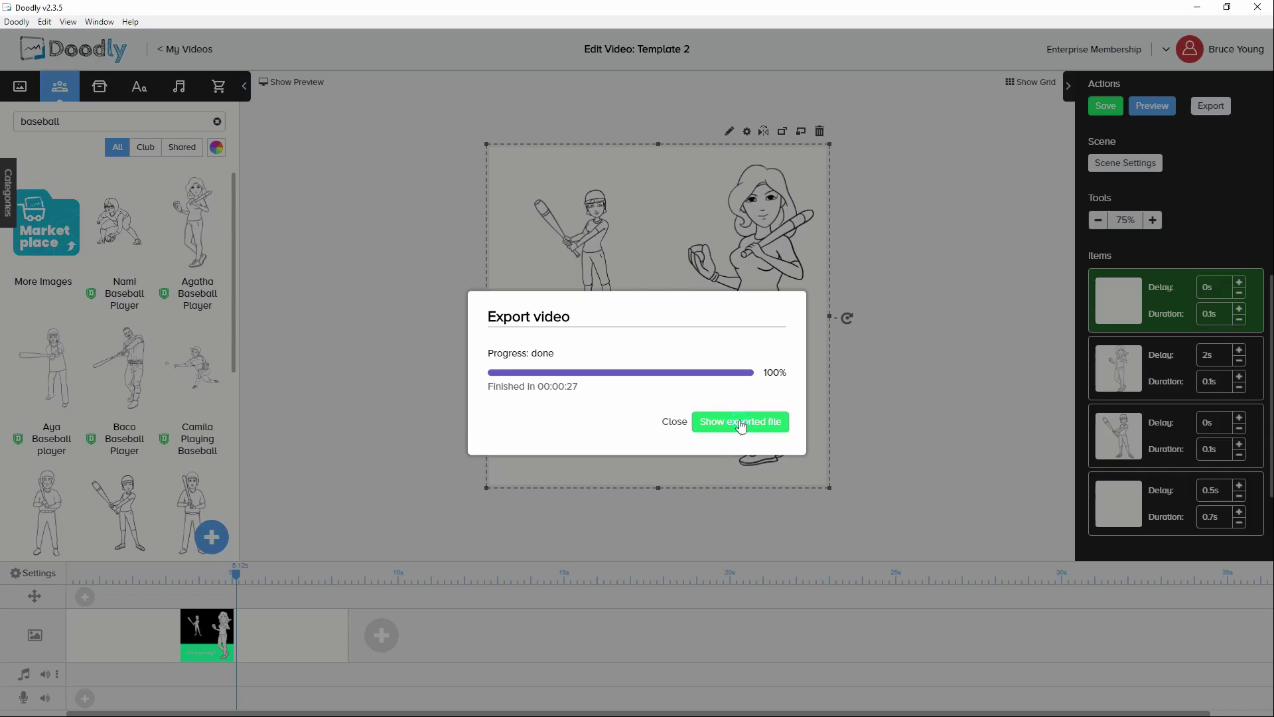
pyautogui.doubleClick(407, 365)
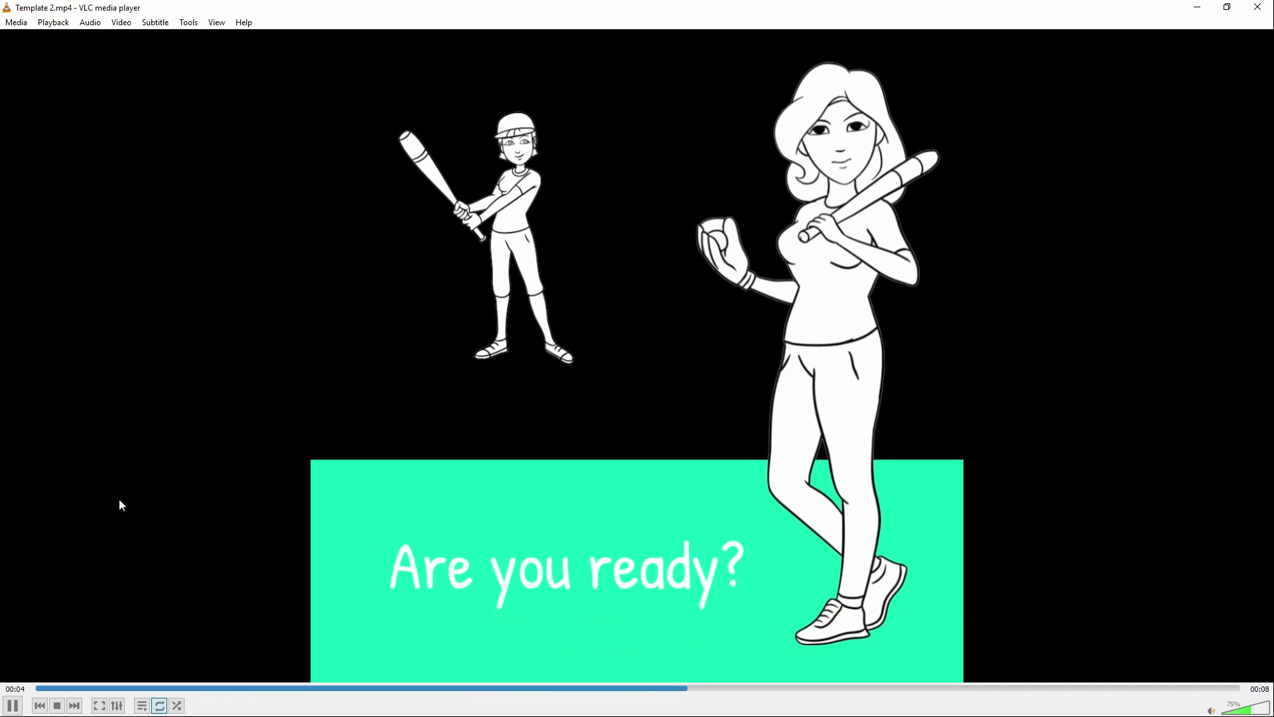
pyautogui.scroll(-1, 119, 501)
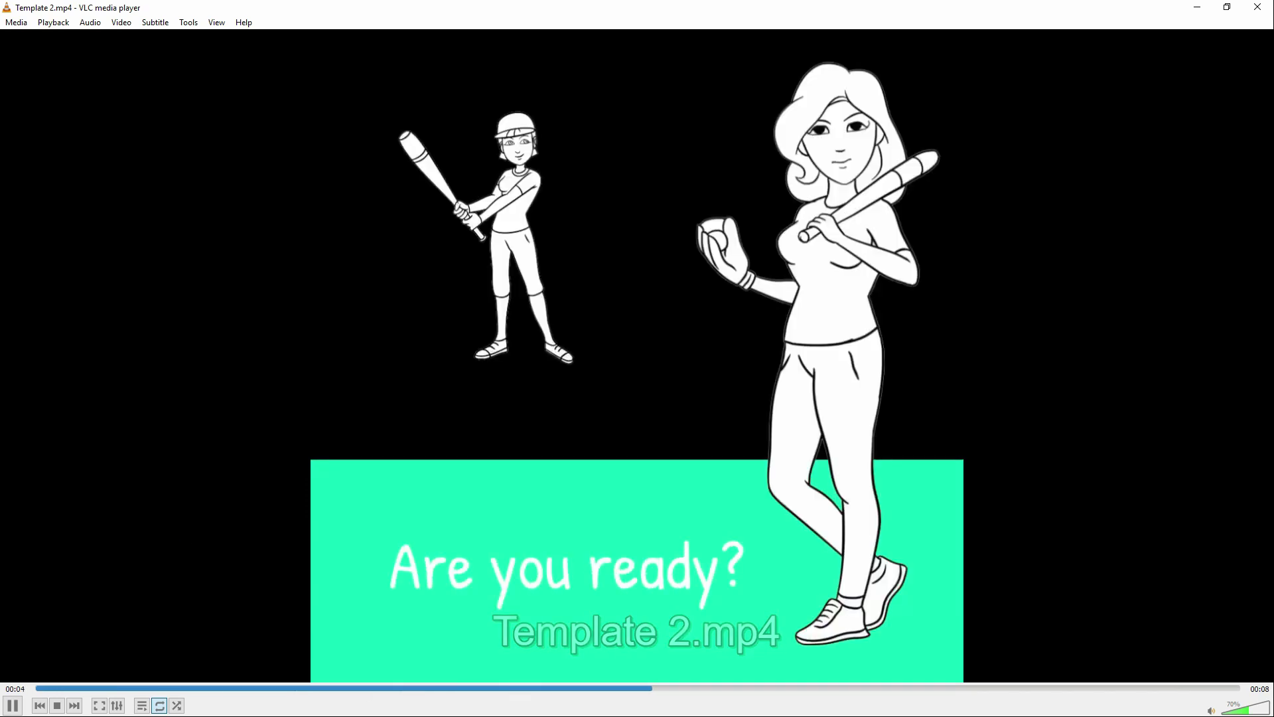
# - Close VLC and the finished Export video dialog to return to the Template 2 scene editor
pyautogui.click(1269, 5)
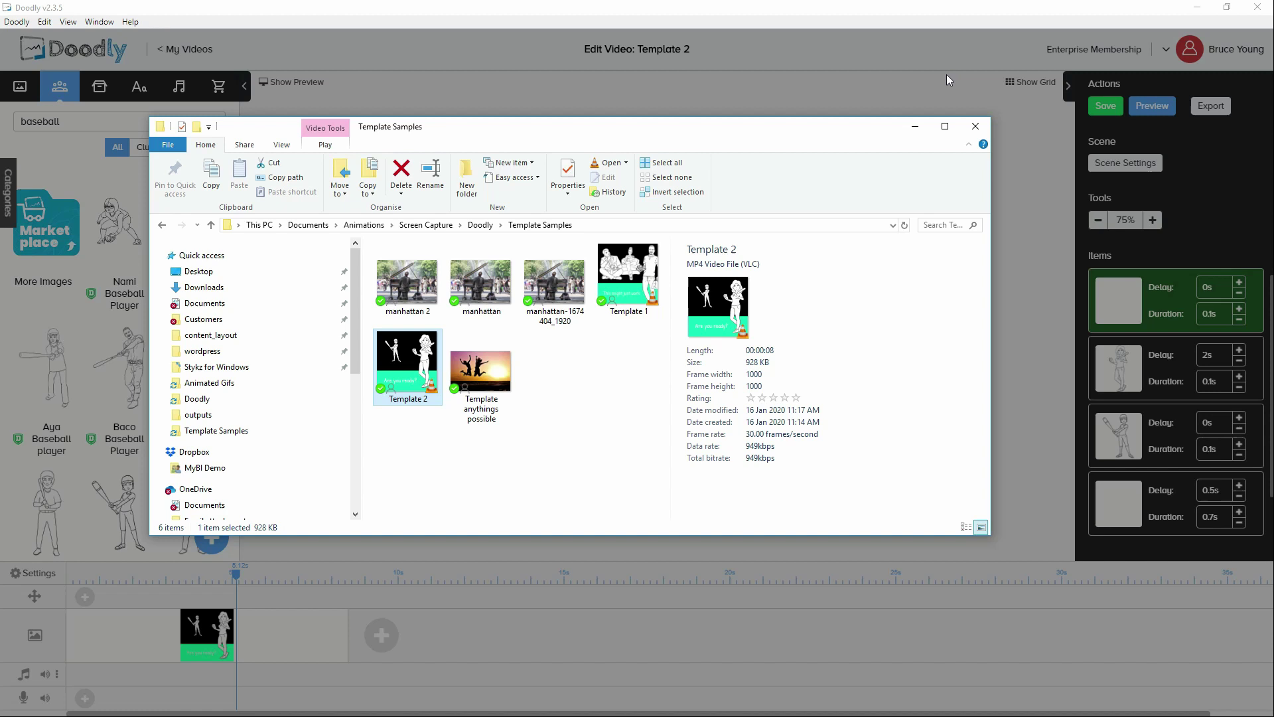
pyautogui.click(926, 97)
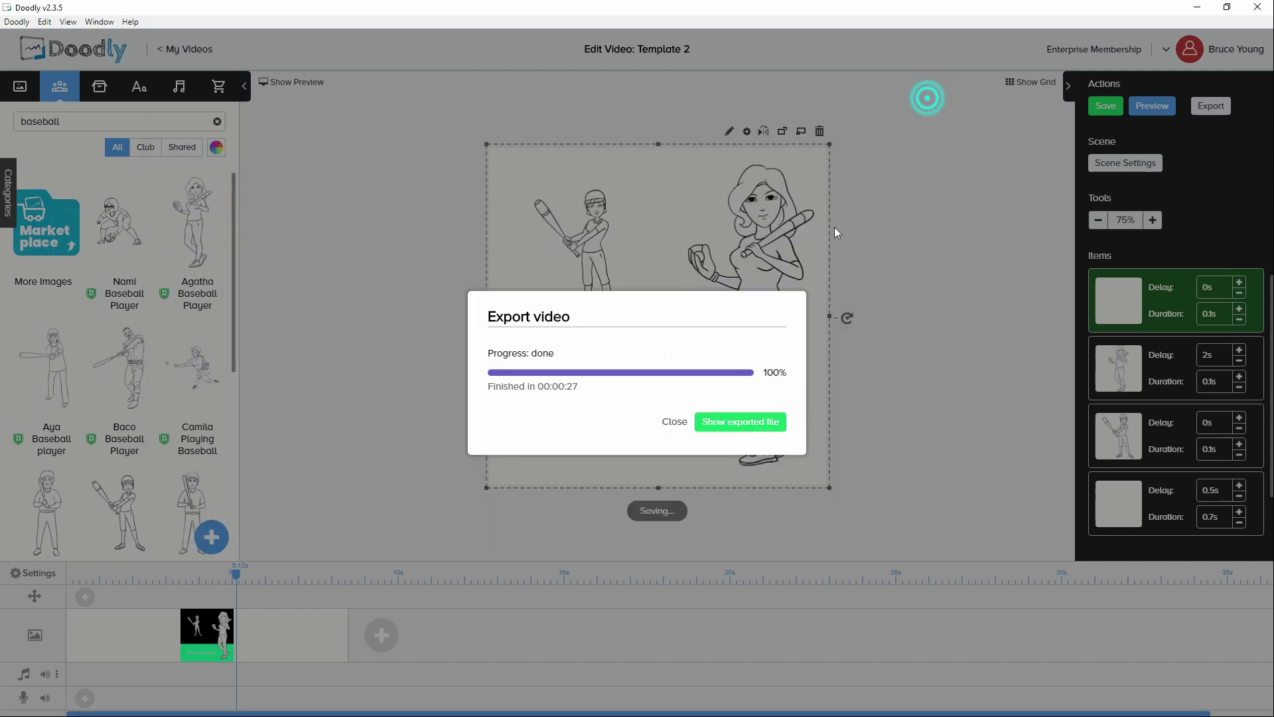
pyautogui.click(674, 422)
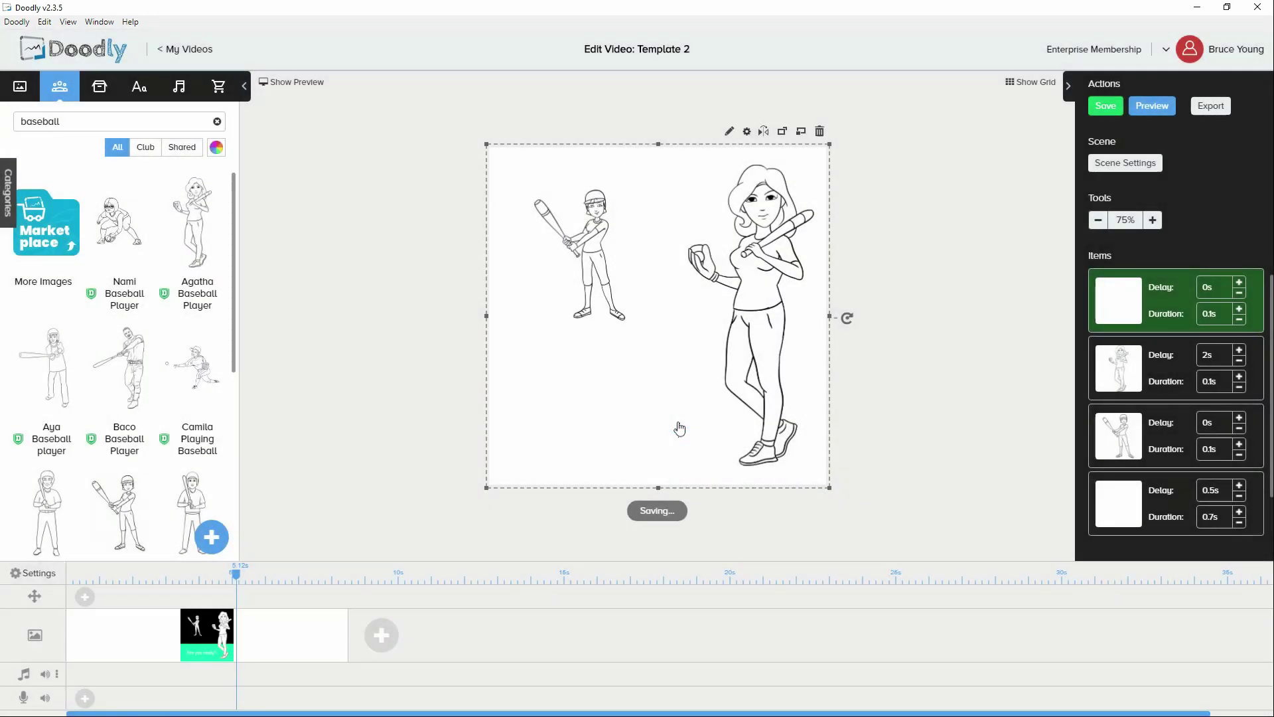